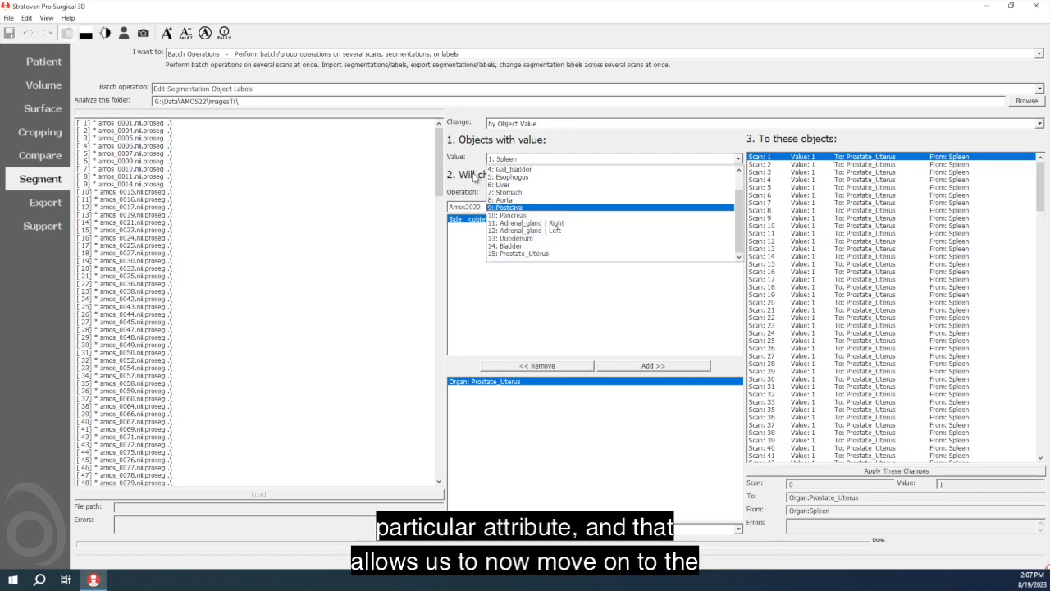
Copy the path of the folder analyzed by the batch operation.
left_click(474, 176)
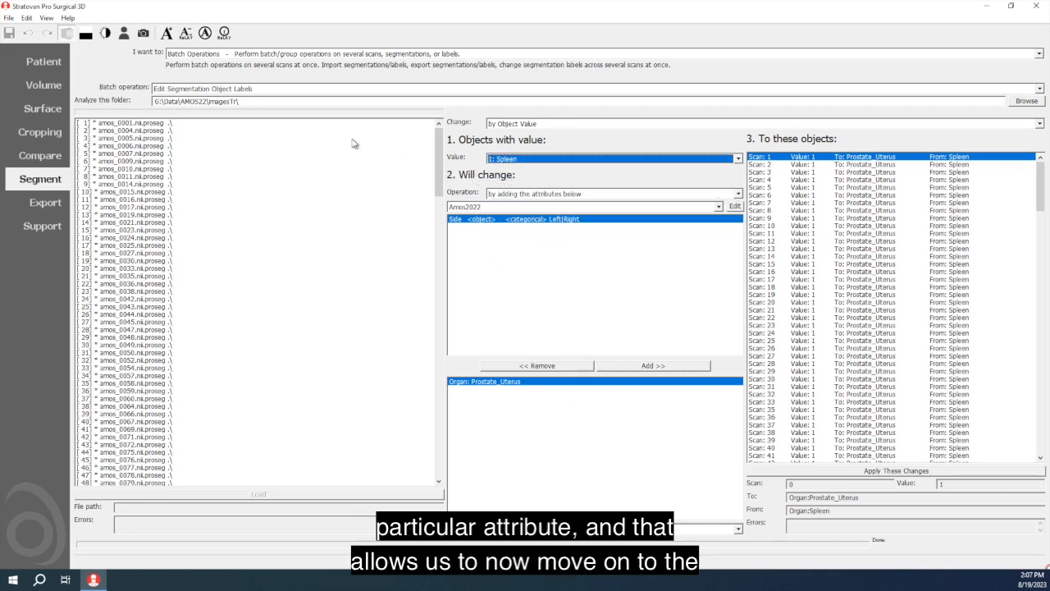
left_click(208, 56)
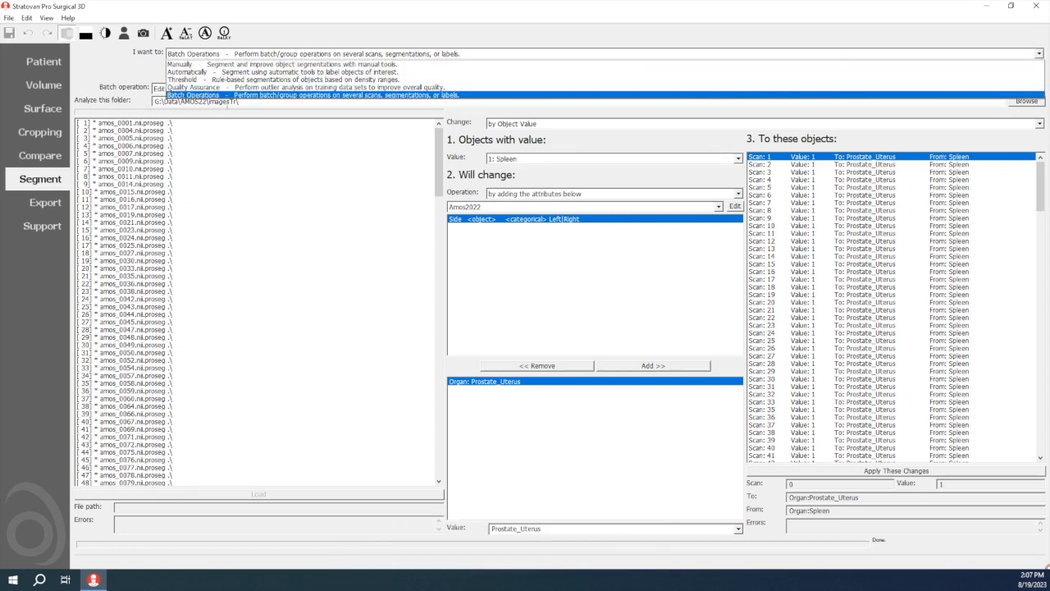
left_click(221, 95)
left_click(233, 102)
key("ctrl+c")
Switch the segmentation task to Quality Assurance and analyze the folder G:\Data\AMOS22\imagesTr\ using the copied path.
left_click(208, 56)
left_click(176, 98)
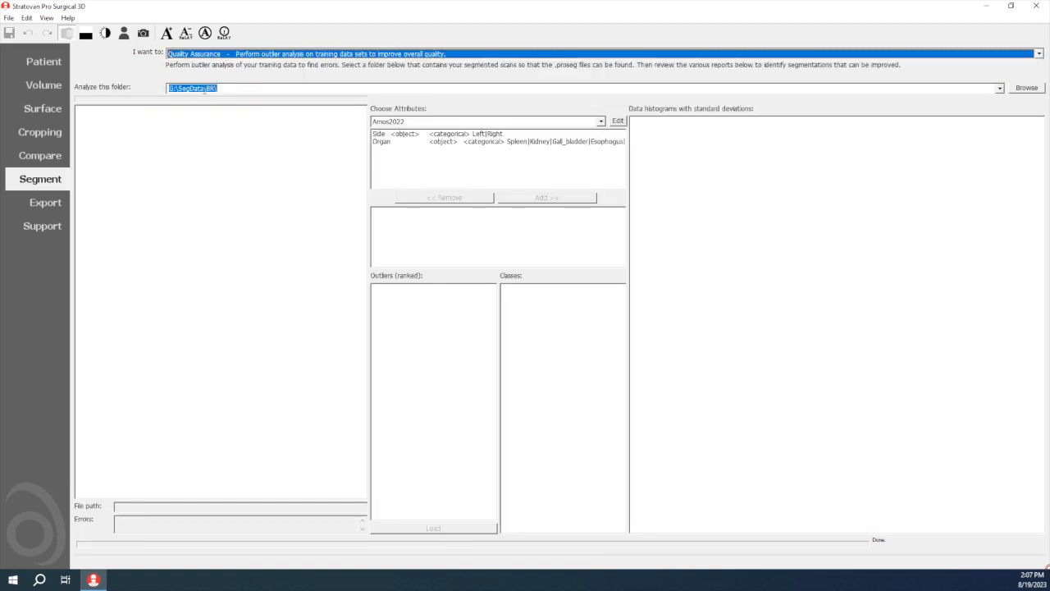
left_click(204, 89)
key("Return")
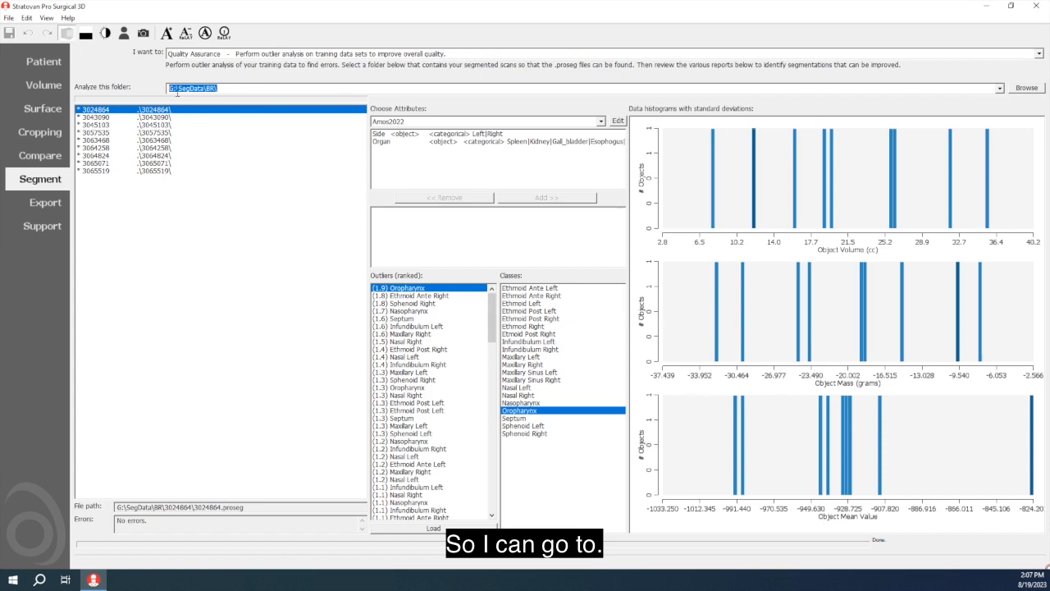
key("ctrl+v")
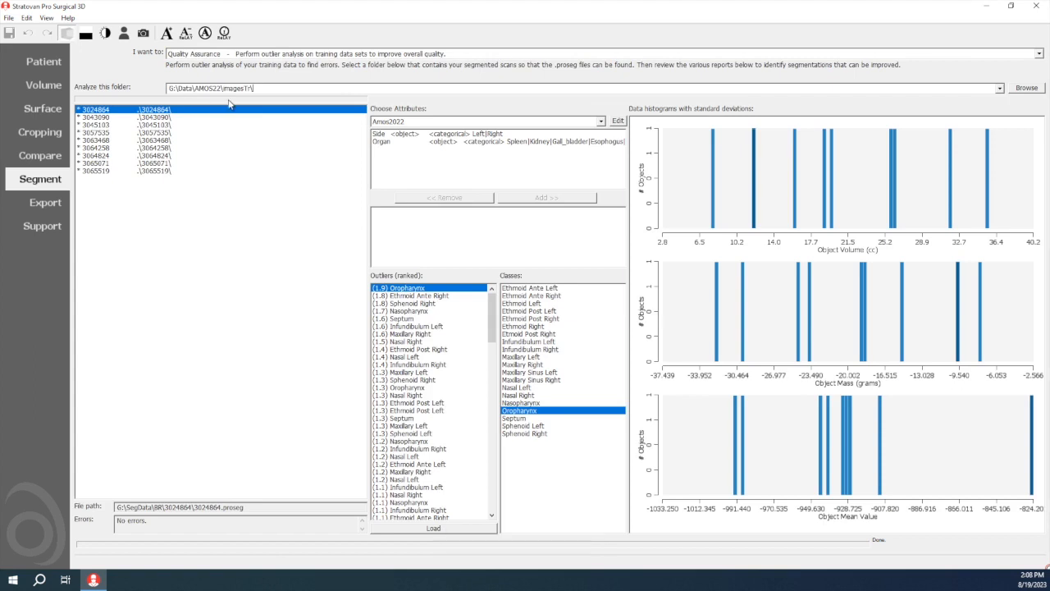
key("Return")
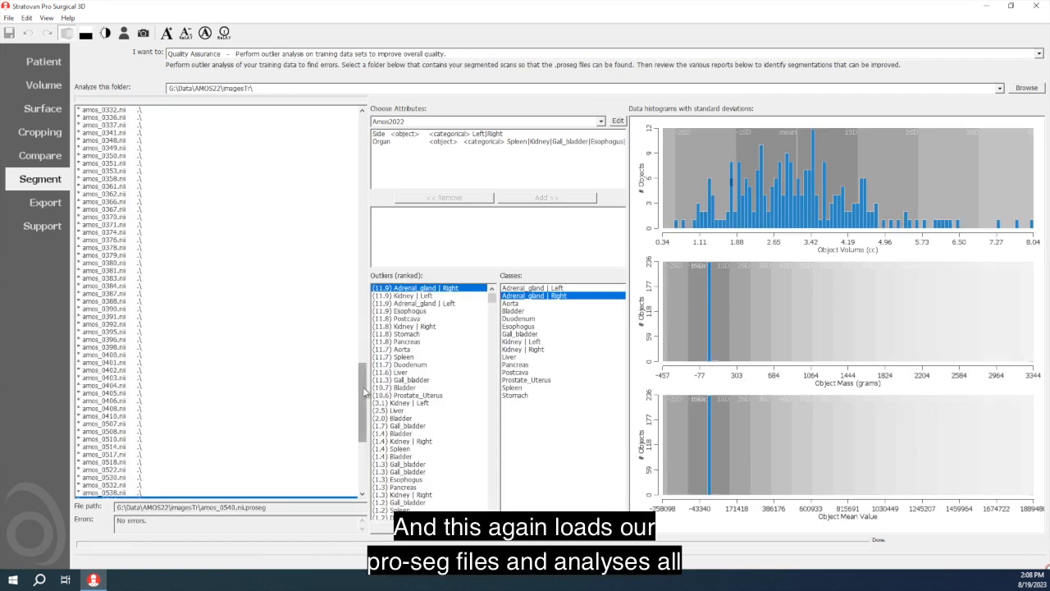
Review the list of analyzed scans and compare the histograms of the top-ranked adrenal gland and left kidney outliers.
left_click_drag(363, 393, 206, 122)
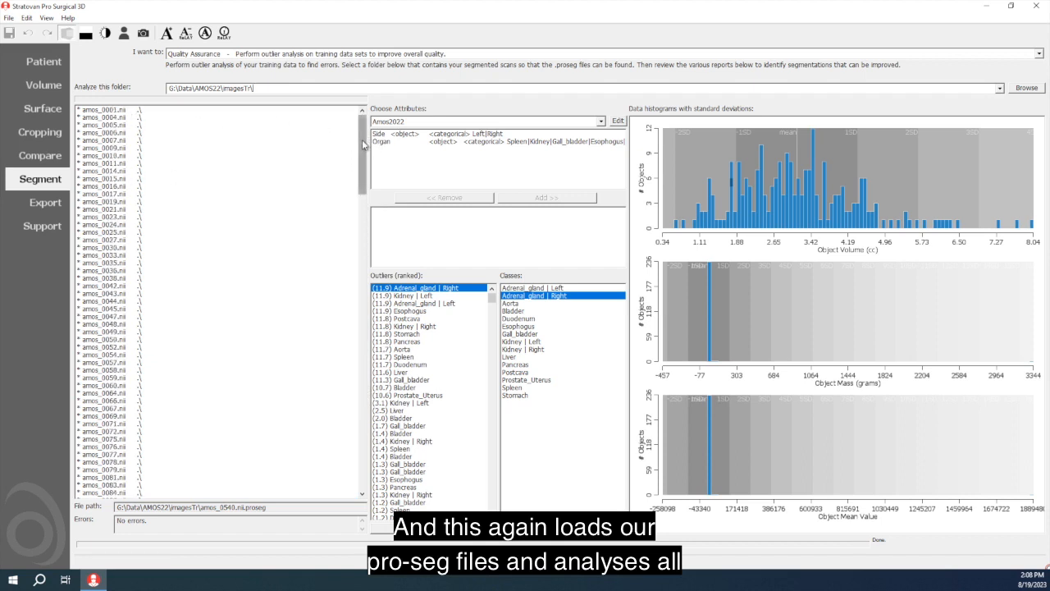
mouse_move(364, 142)
left_mouse_down()
mouse_move(356, 417)
mouse_move(361, 142)
left_mouse_up()
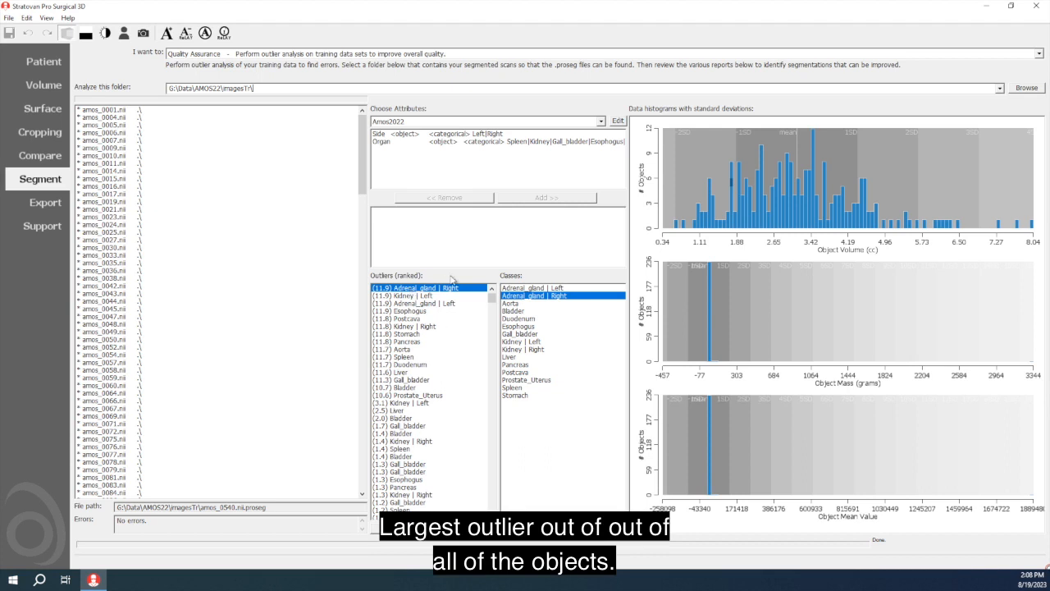
left_click(419, 297)
left_click(419, 311)
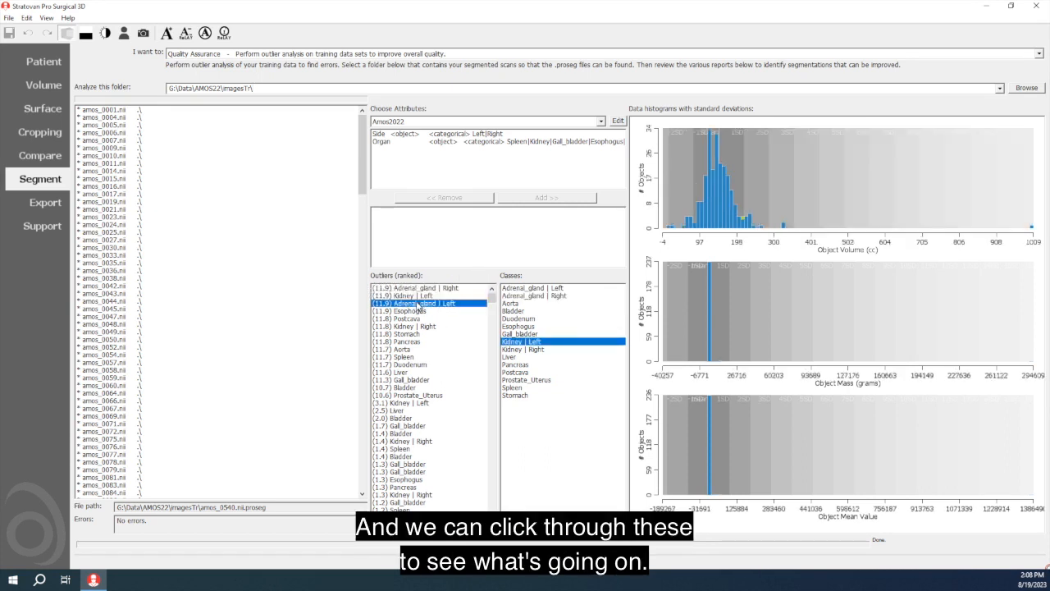
left_click(416, 290)
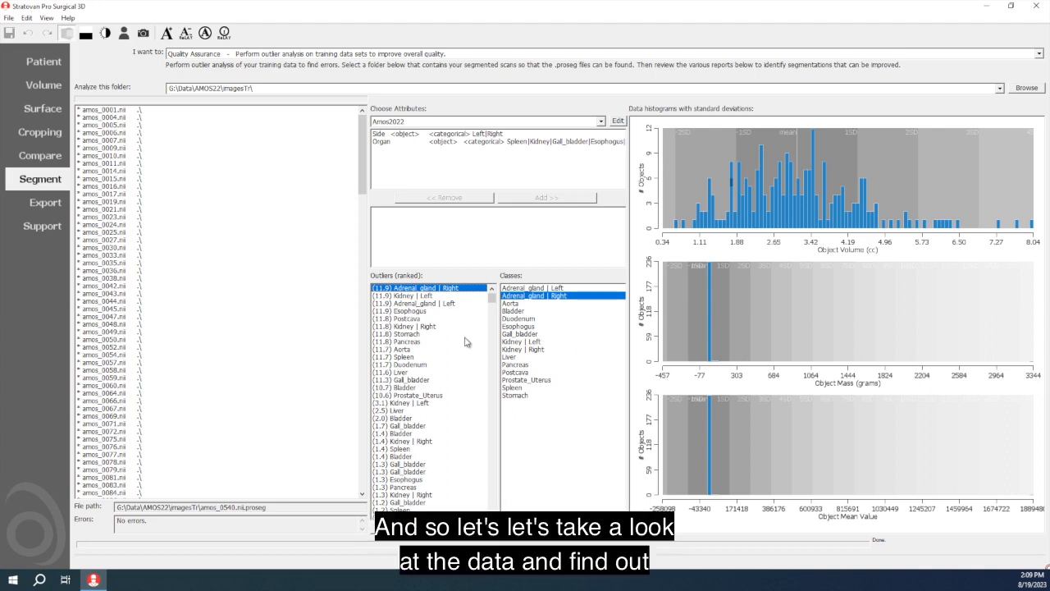
left_click(407, 297)
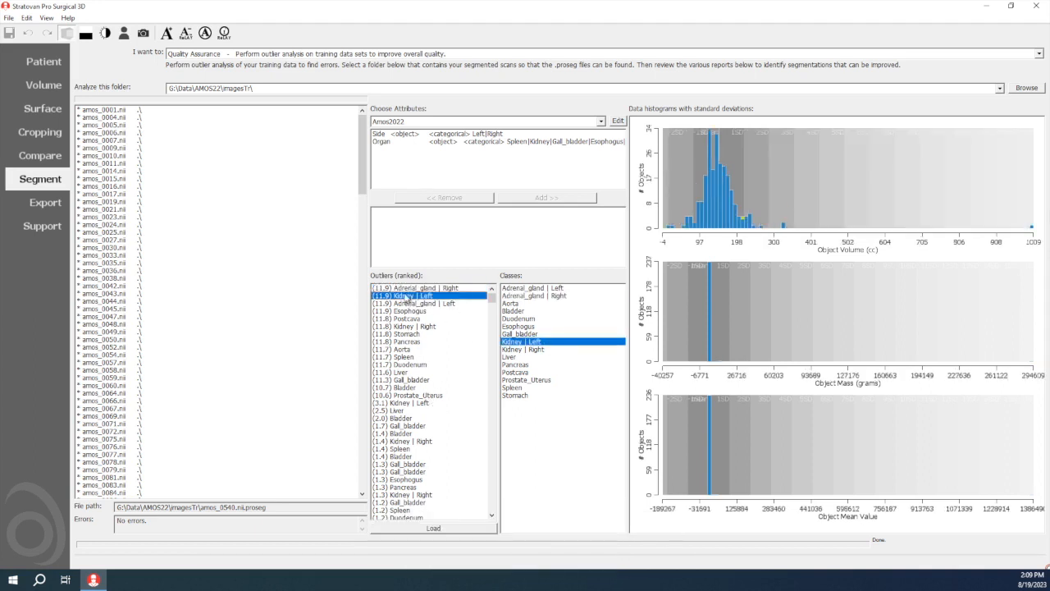
Load the scan of the top-ranked outlier, Adrenal_gland | Right, and inspect it in 3D with an adjusted window and level.
left_click(408, 289)
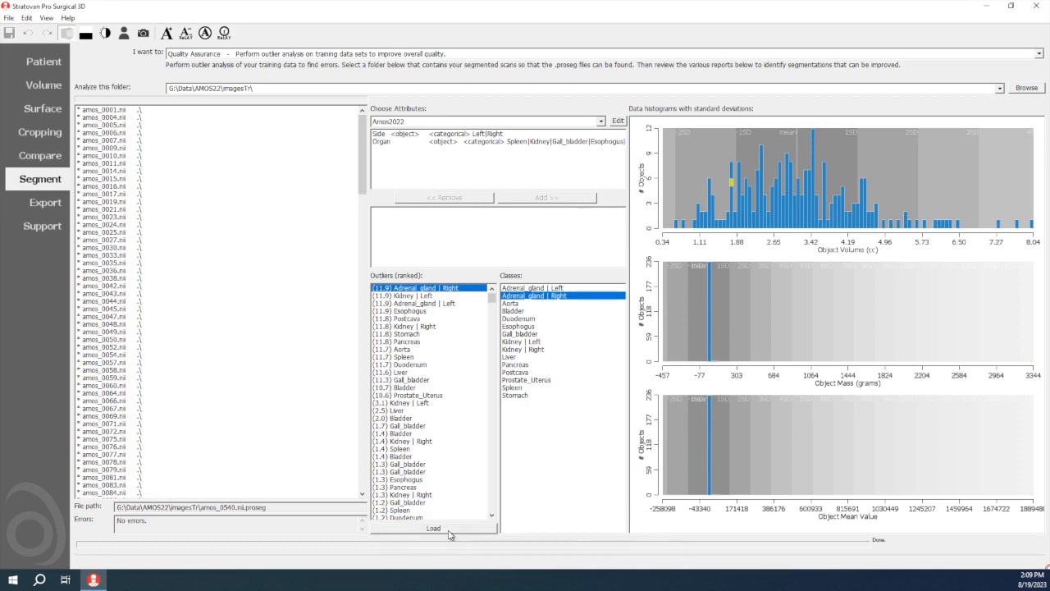
left_click(450, 528)
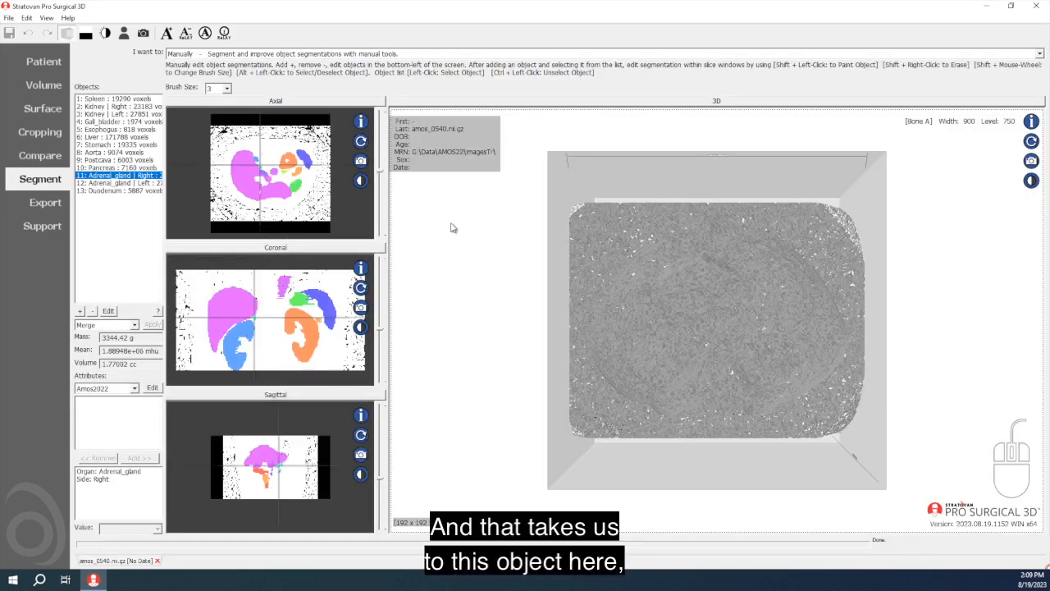
left_click_drag(450, 332, 608, 375)
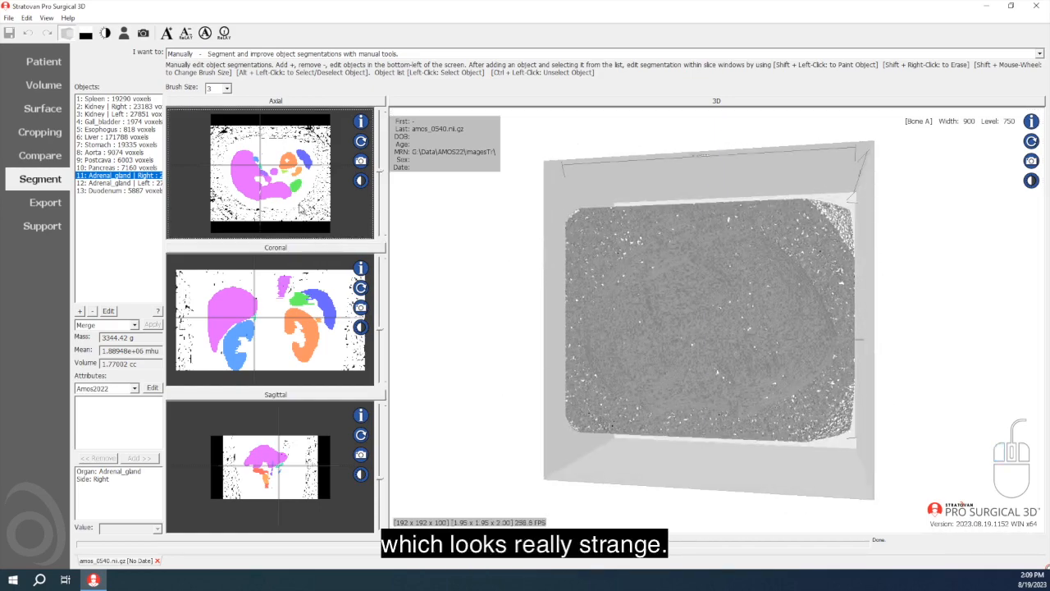
mouse_move(302, 212)
left_mouse_down()
mouse_move(294, 246)
mouse_move(293, 199)
mouse_move(283, 236)
mouse_move(285, 152)
mouse_move(292, 207)
mouse_move(300, 215)
mouse_move(319, 206)
mouse_move(322, 233)
mouse_move(390, 210)
left_mouse_up()
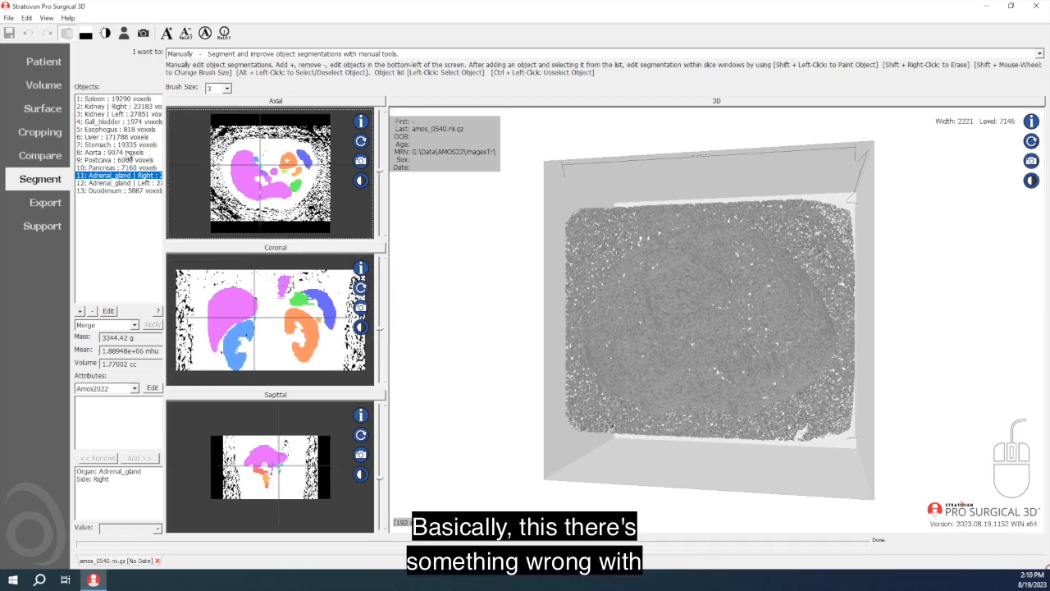
Open amos_0015.nii.gz as a normal reference scan and compare its 3D rendering with amos_0540.nii.gz.
left_click(41, 62)
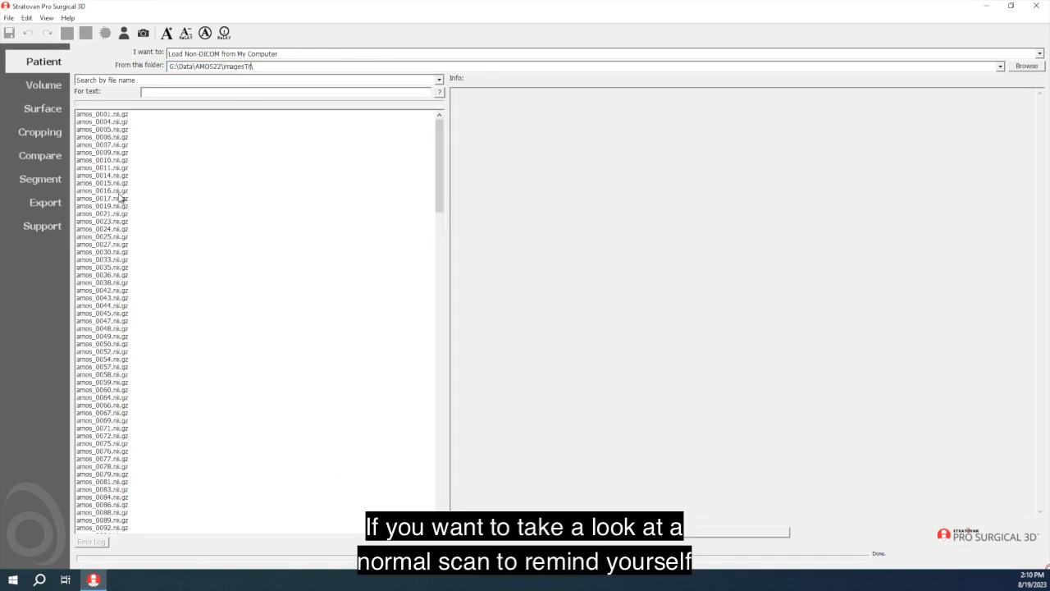
double_click(120, 183)
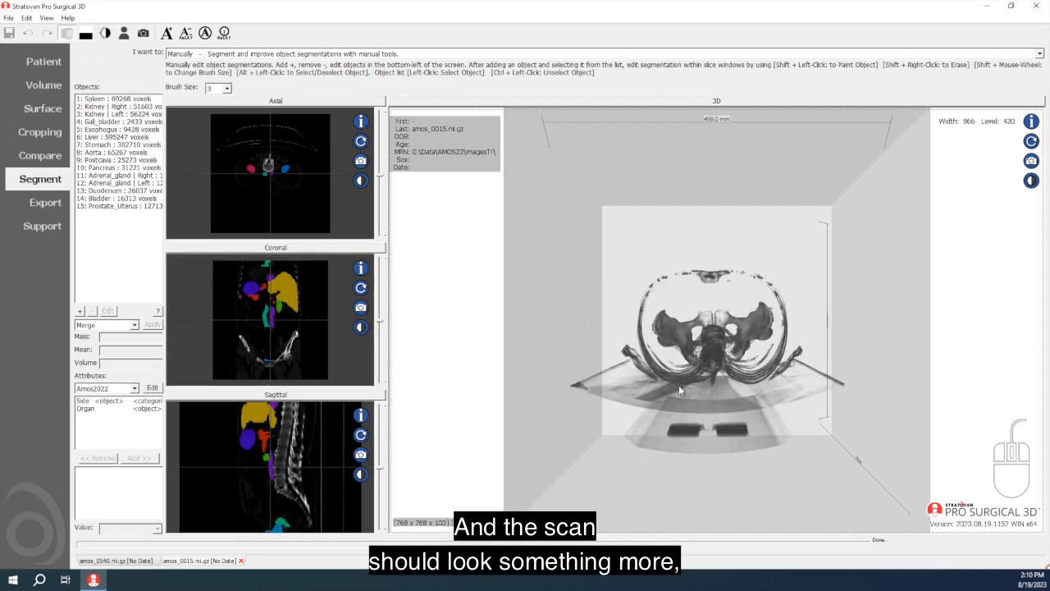
left_click_drag(683, 385, 529, 387)
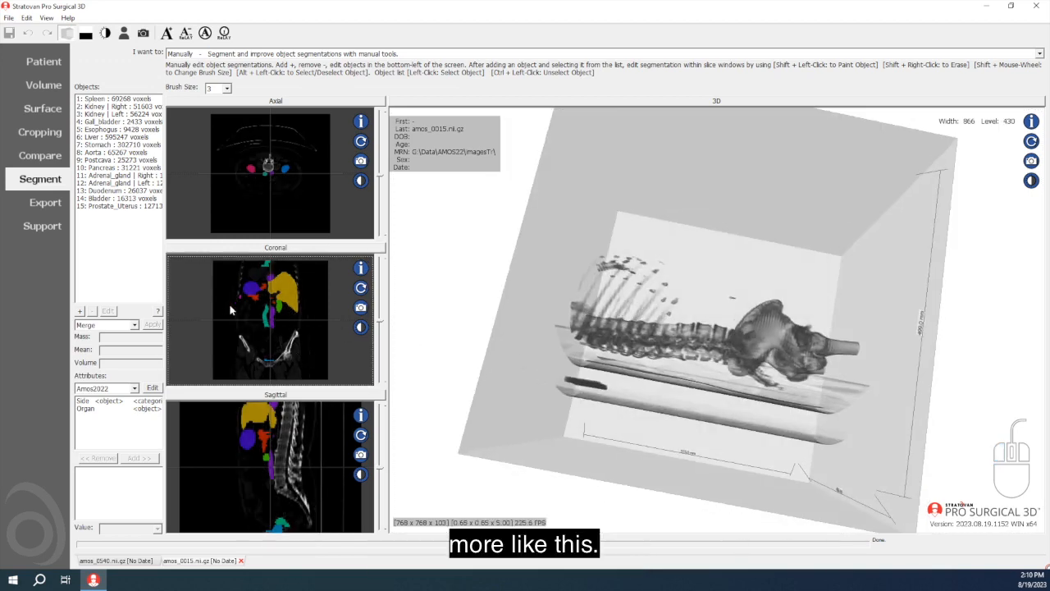
left_click(102, 561)
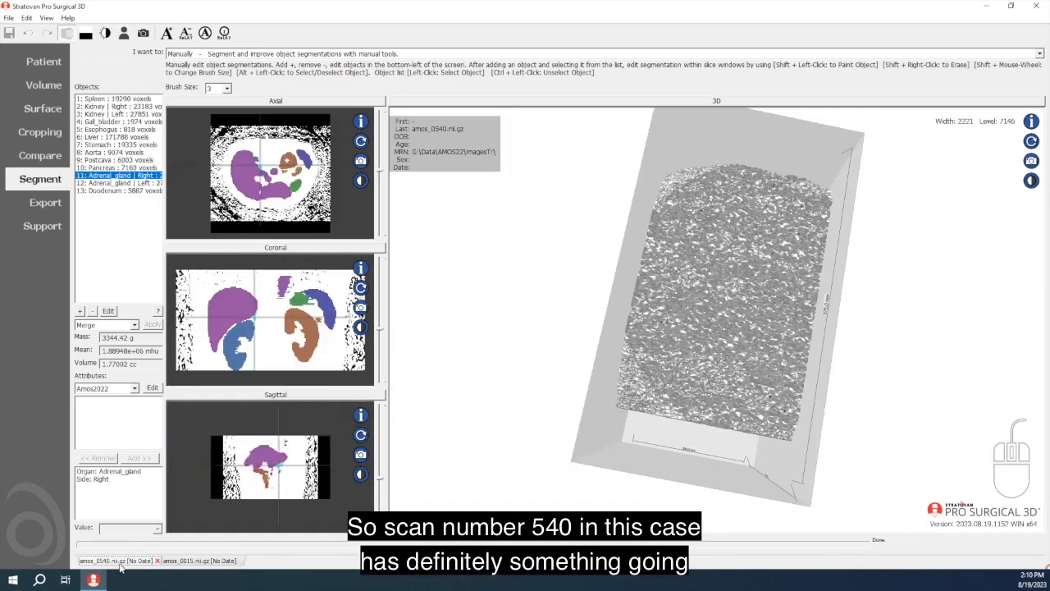
left_click_drag(574, 447, 755, 345)
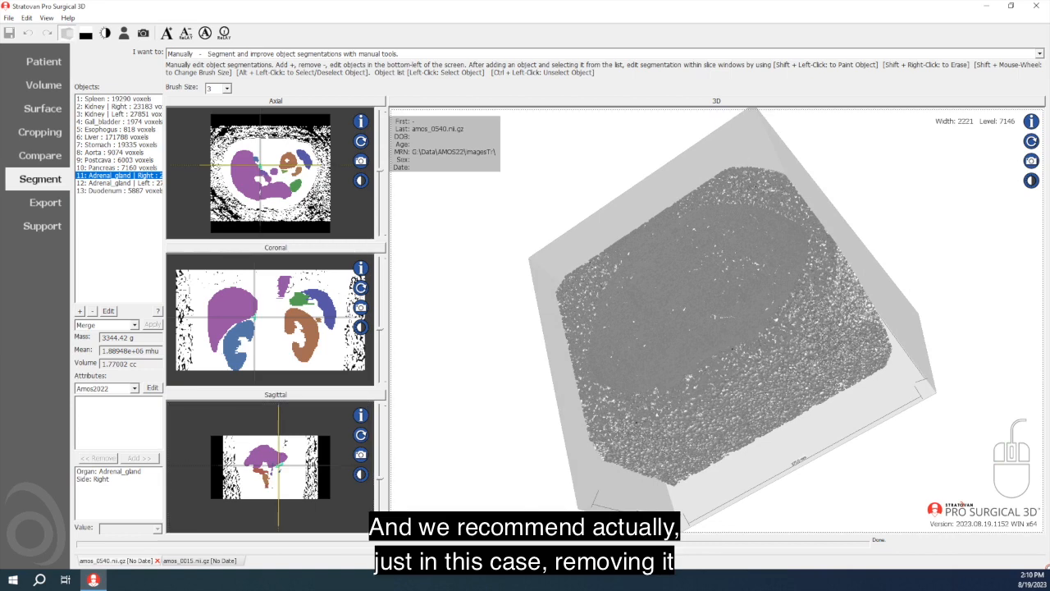
In the imagesTr folder in File Explorer, rename amos_0540.nii.gz to amos_0540.nii.gz_skip and accept the extension change.
left_click_drag(1049, 427, 559, 224)
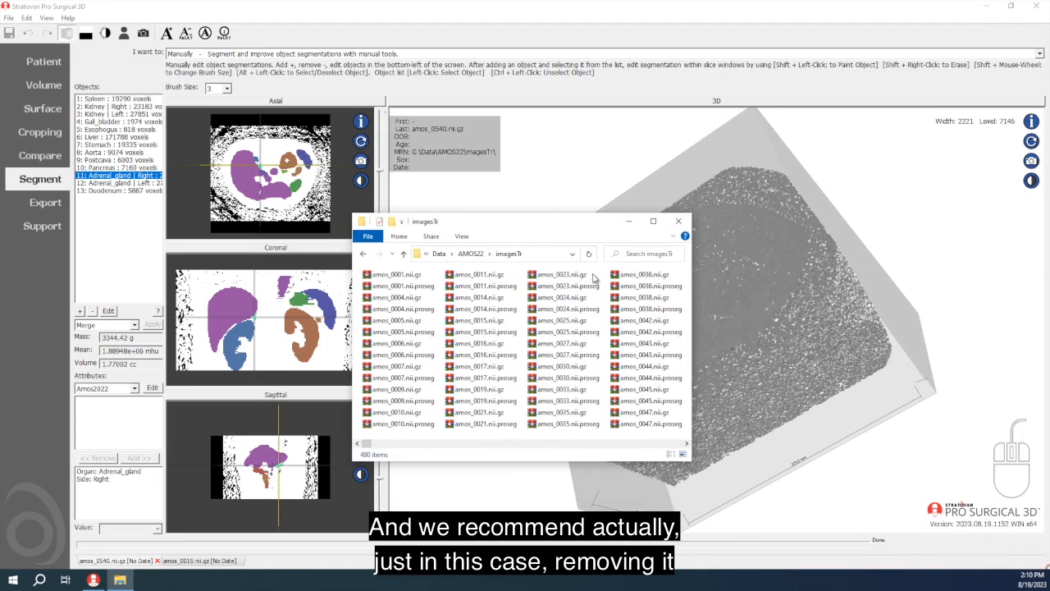
left_click(645, 444)
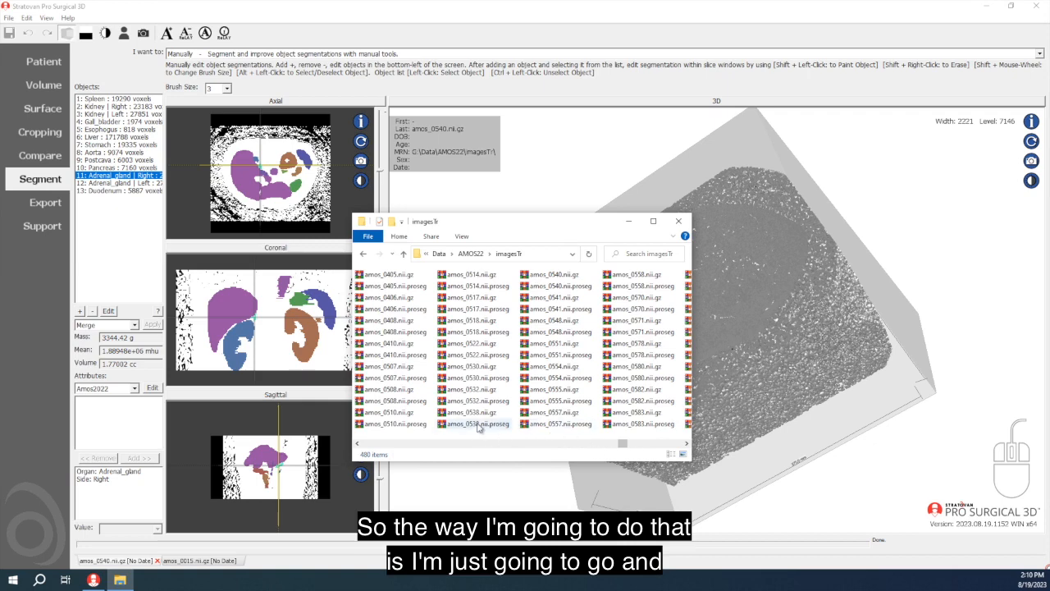
left_click(557, 275)
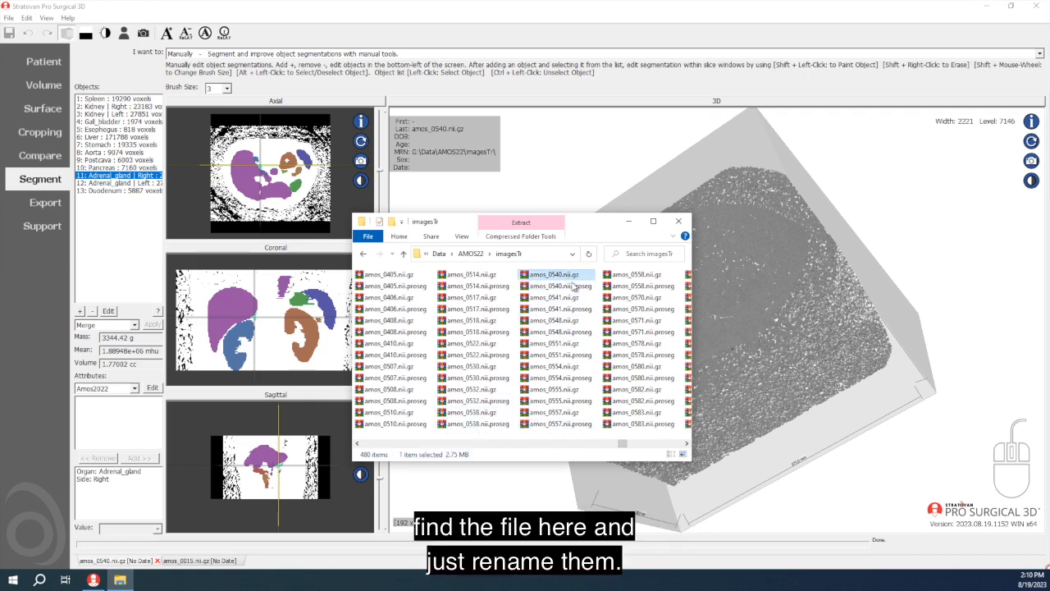
left_click(577, 277)
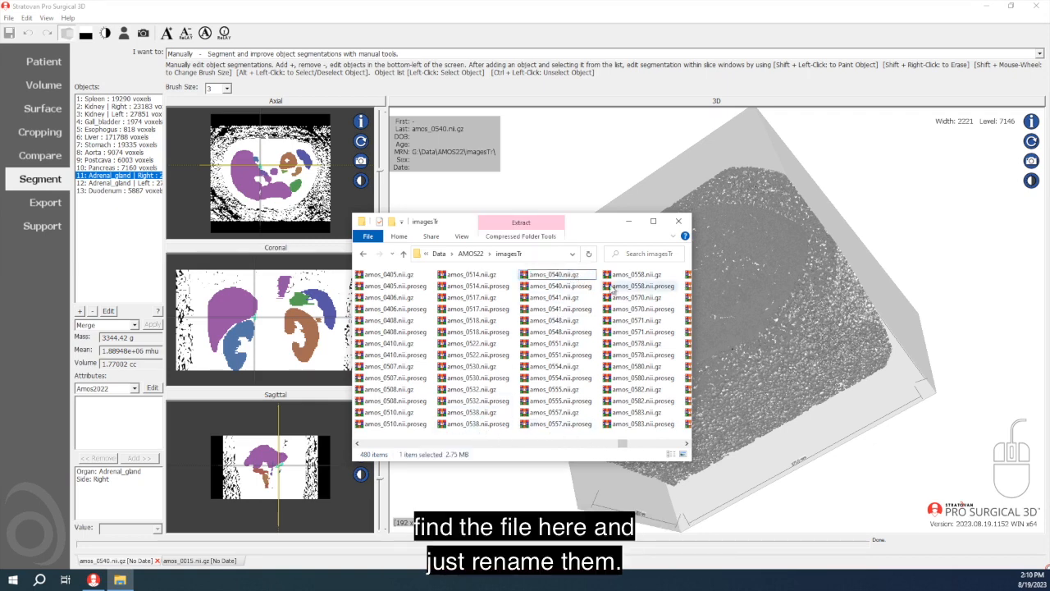
type("_seg")
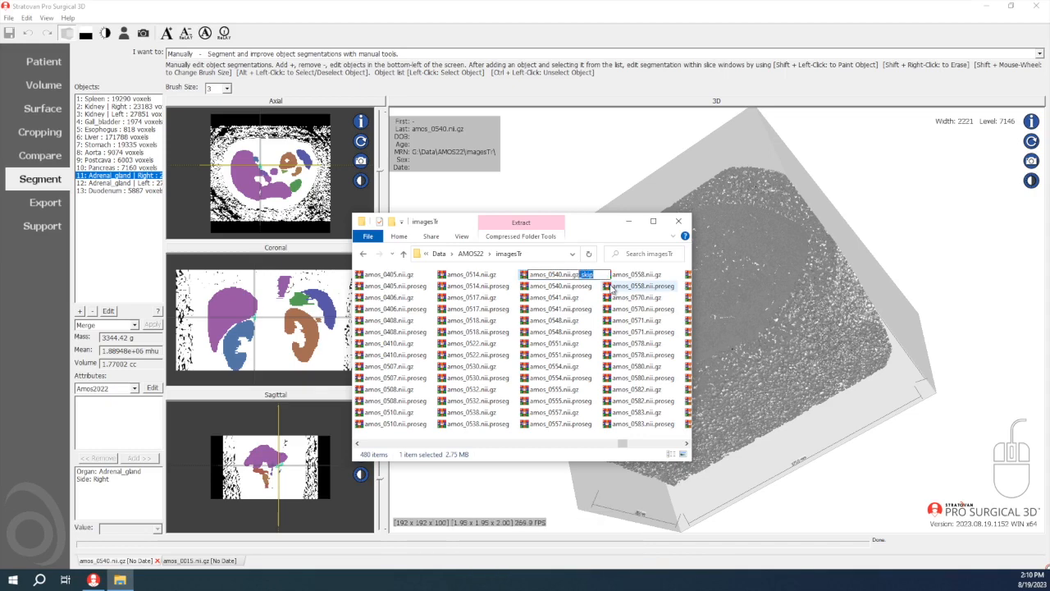
key("Return")
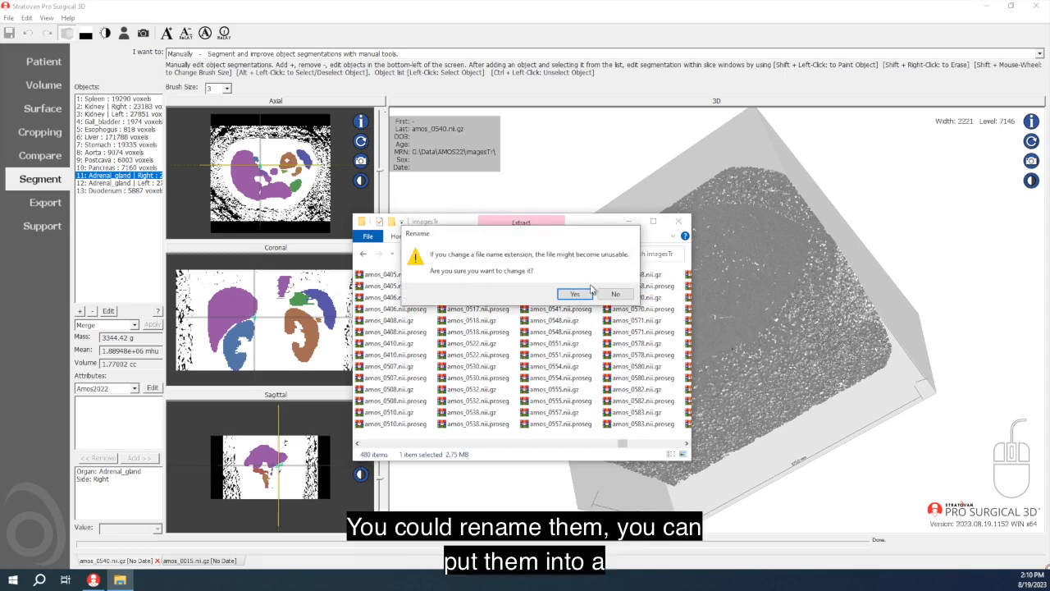
left_click(592, 293)
Rename amos_0540.nii.proseg to amos_0540.nii.proseg_skip and accept the extension change.
left_click(587, 287)
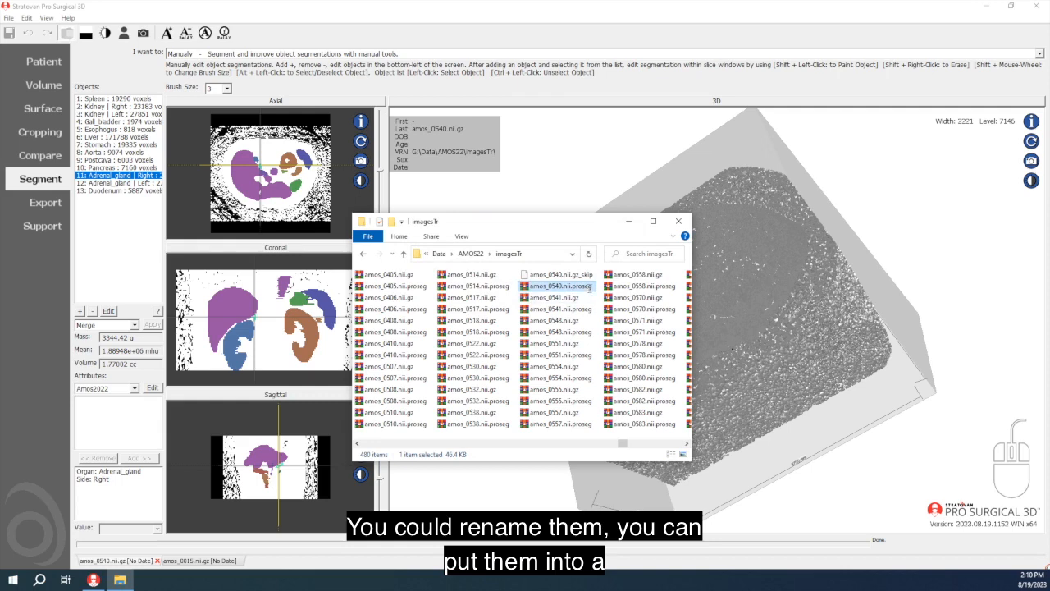
type("_skip")
left_click(567, 300)
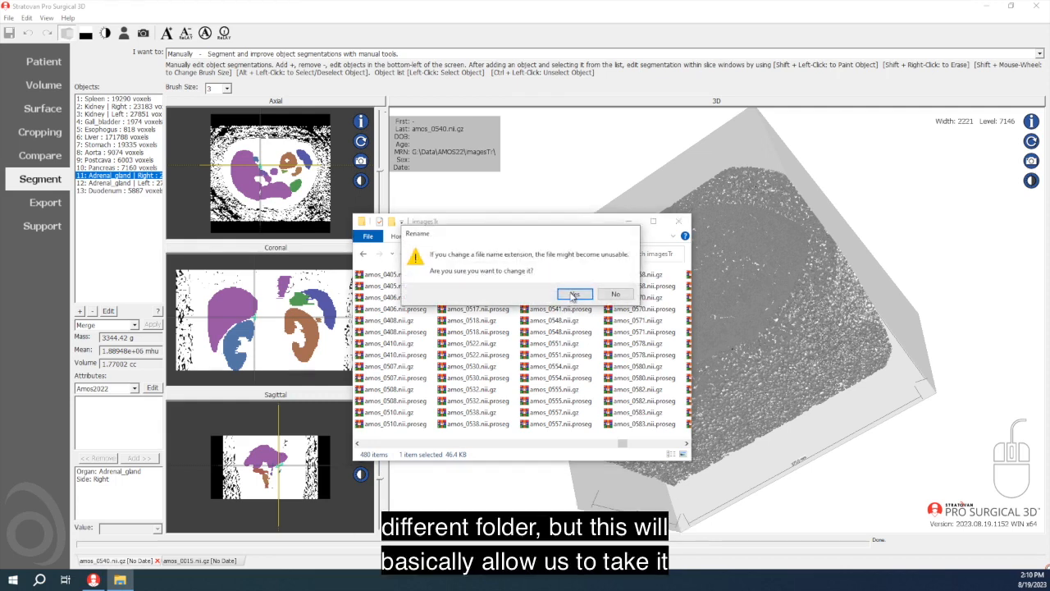
left_click(568, 296)
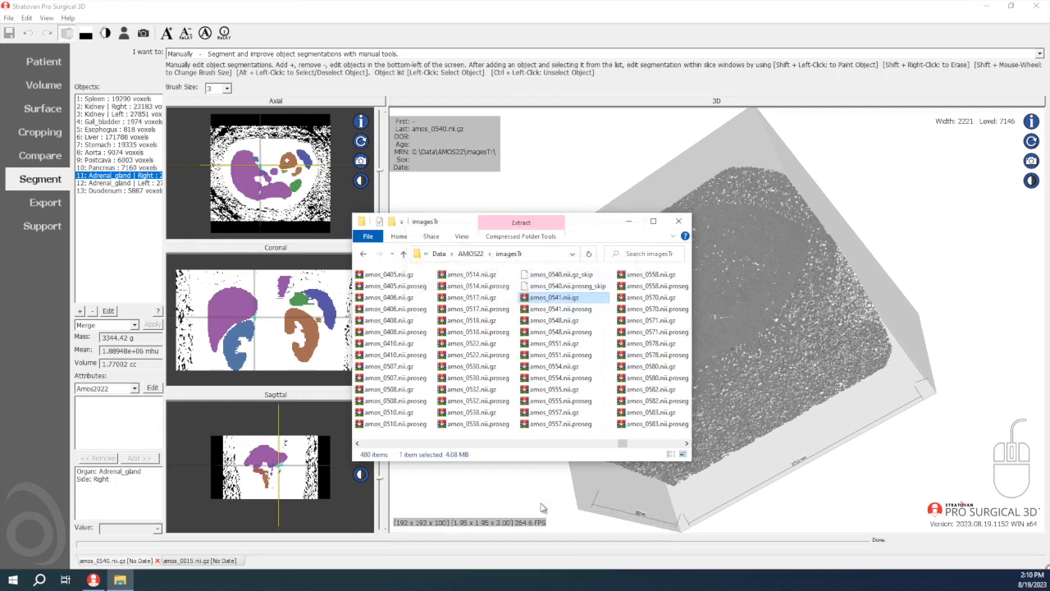
Return to Stratovan Pro Surgical 3D and close the amos_0015 and amos_0540 scans without saving.
left_click(464, 502)
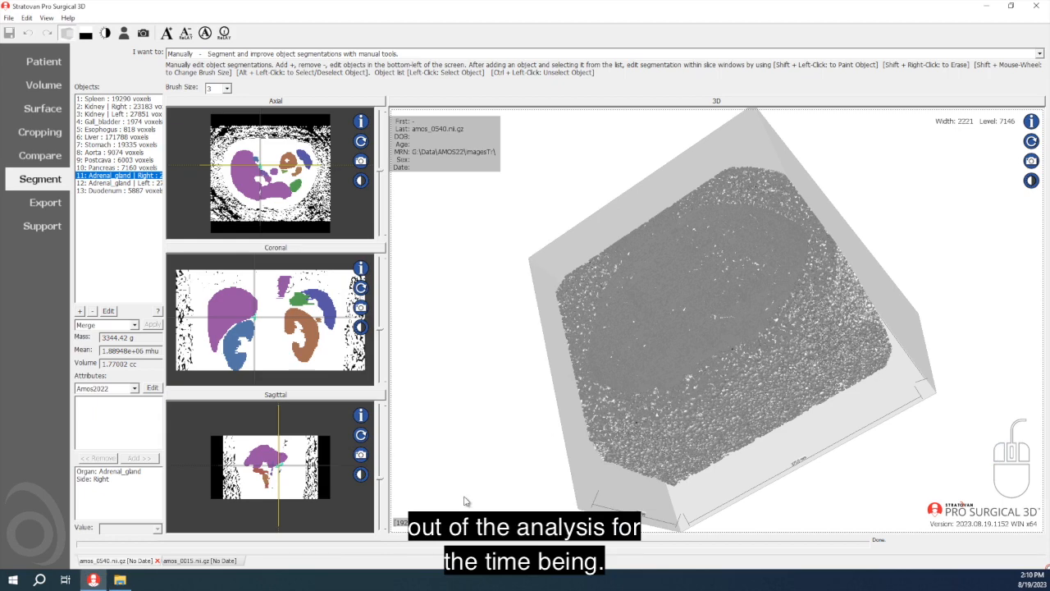
left_click(194, 561)
left_click(241, 560)
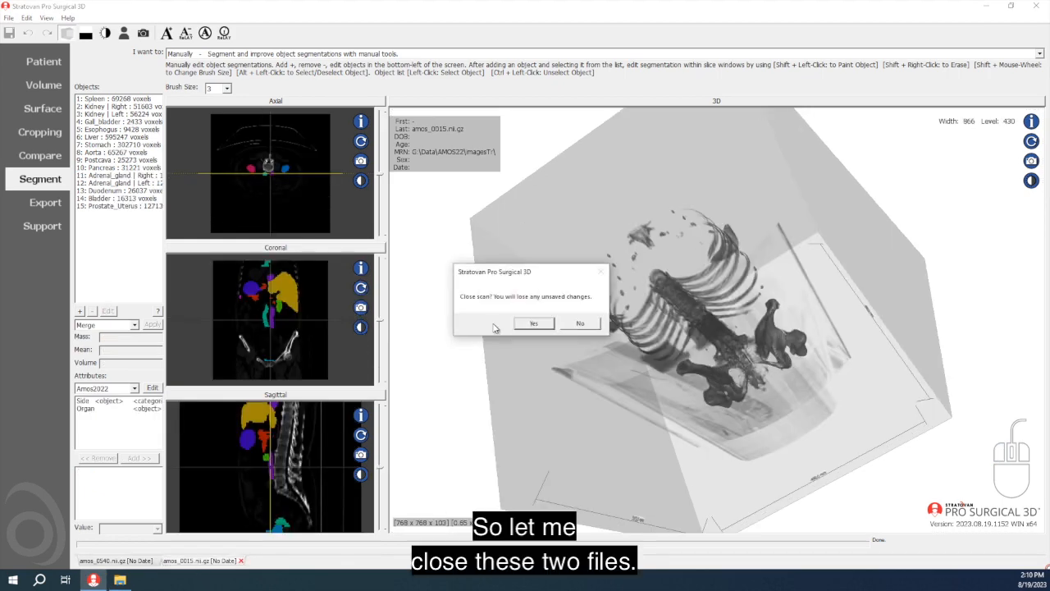
left_click(533, 323)
left_click(158, 561)
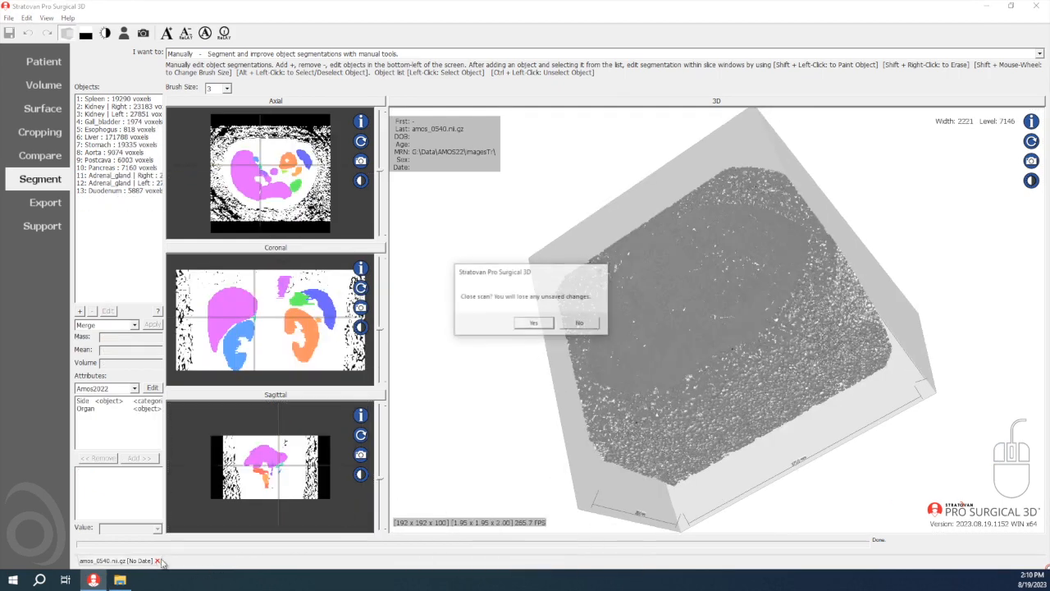
left_click(530, 322)
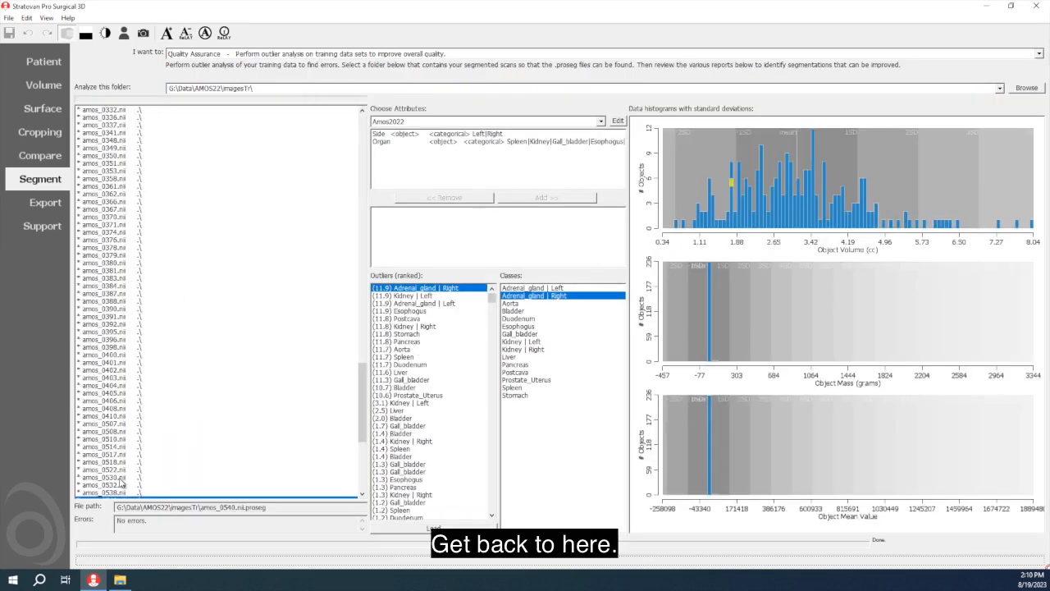
Refresh the outlier analysis by resubmitting the folder path G:\Data\AMOS22\imagesTr\.
scroll(124, 491, "down", 1)
double_click(252, 91)
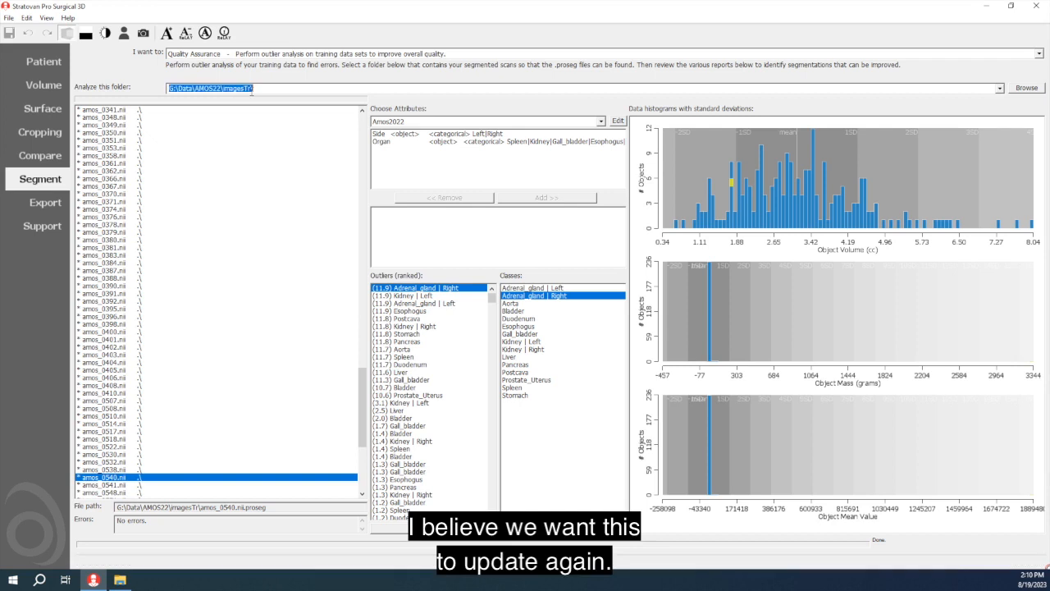
left_click(260, 90)
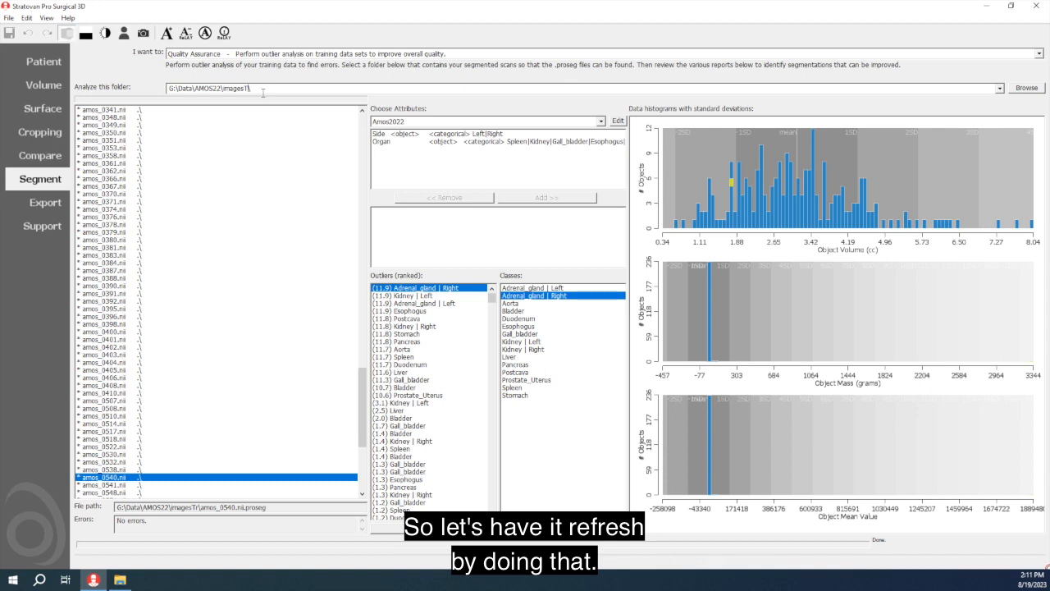
key("Return")
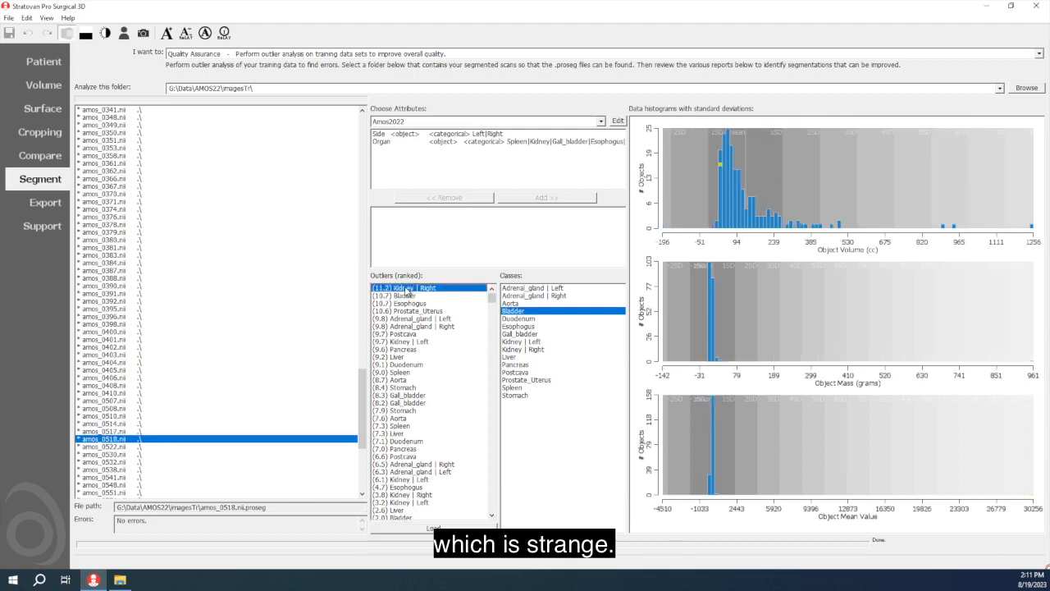
Examine the Bladder and Prostate_Uterus outliers against the extremes and the main peak of the Object Mean Value histogram.
left_click(406, 297)
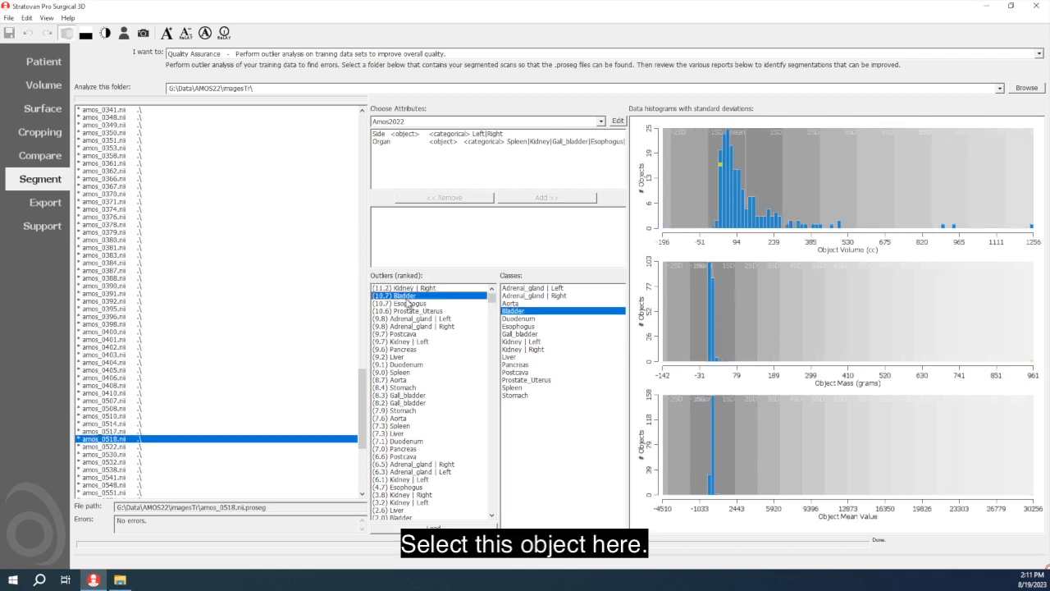
left_click(1036, 499)
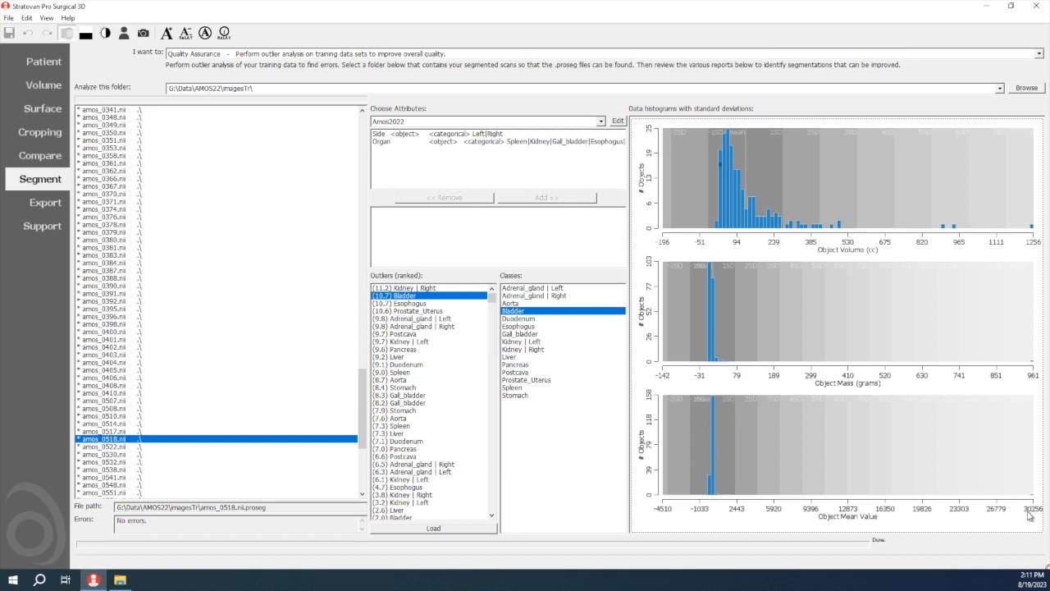
left_click(713, 439)
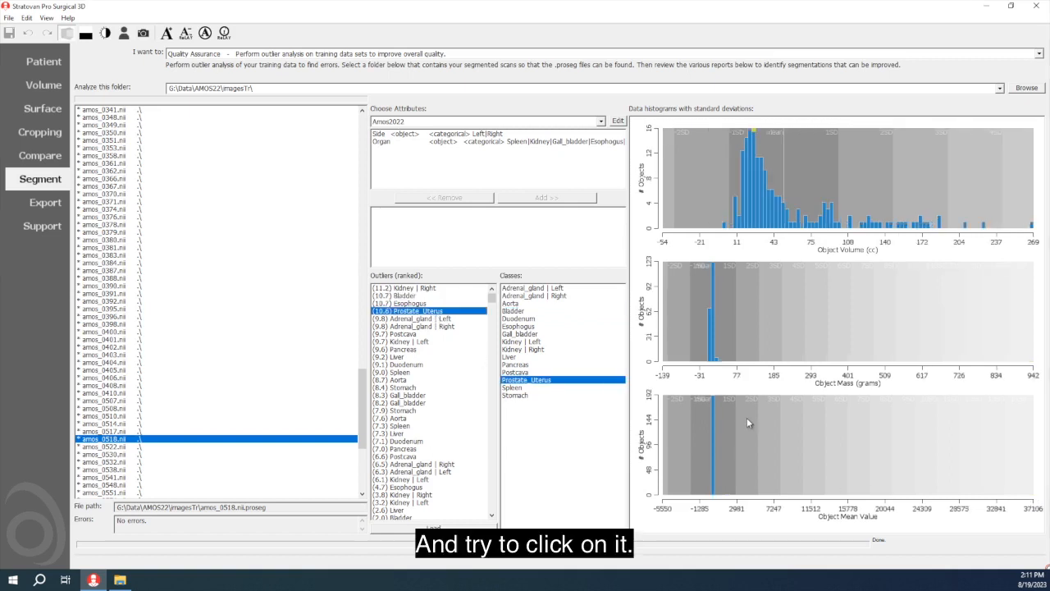
left_click(1035, 499)
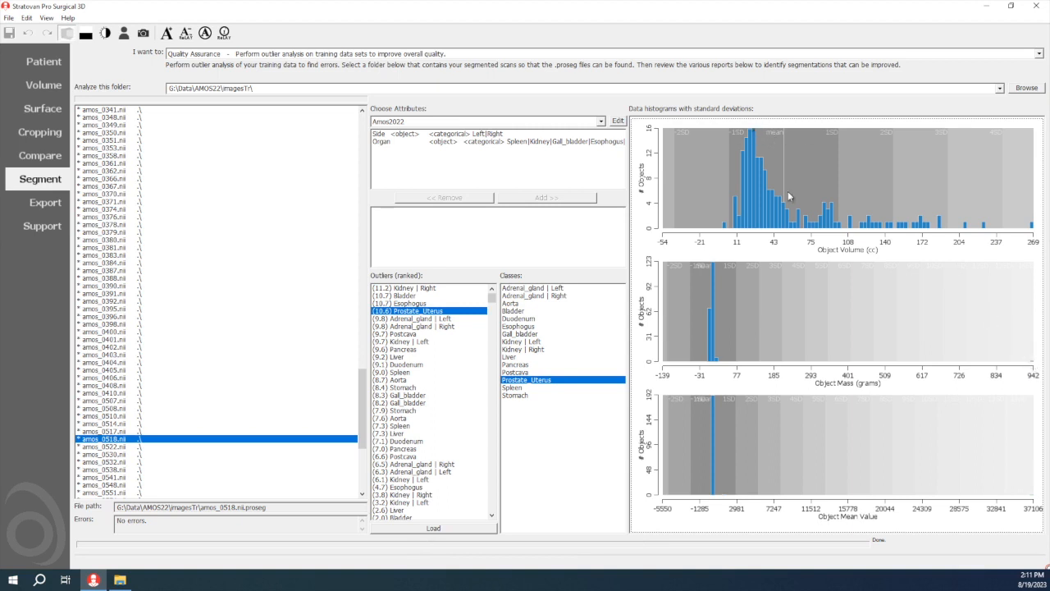
Go through the top-ranked outliers from Kidney | Right to Prostate_Uterus and check which scan each one belongs to.
left_click(425, 304)
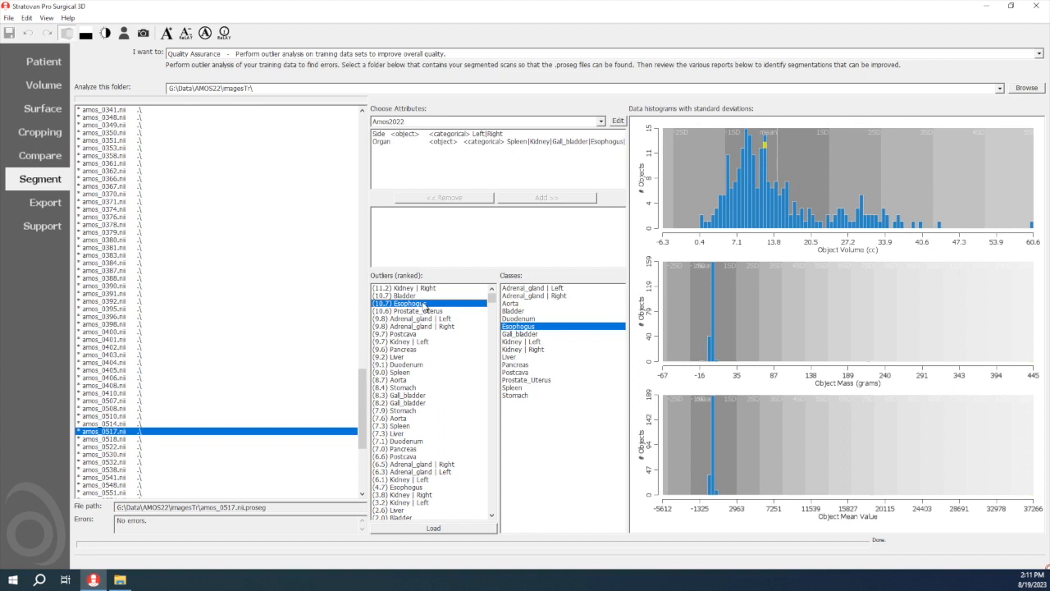
key("Up")
key("Up")
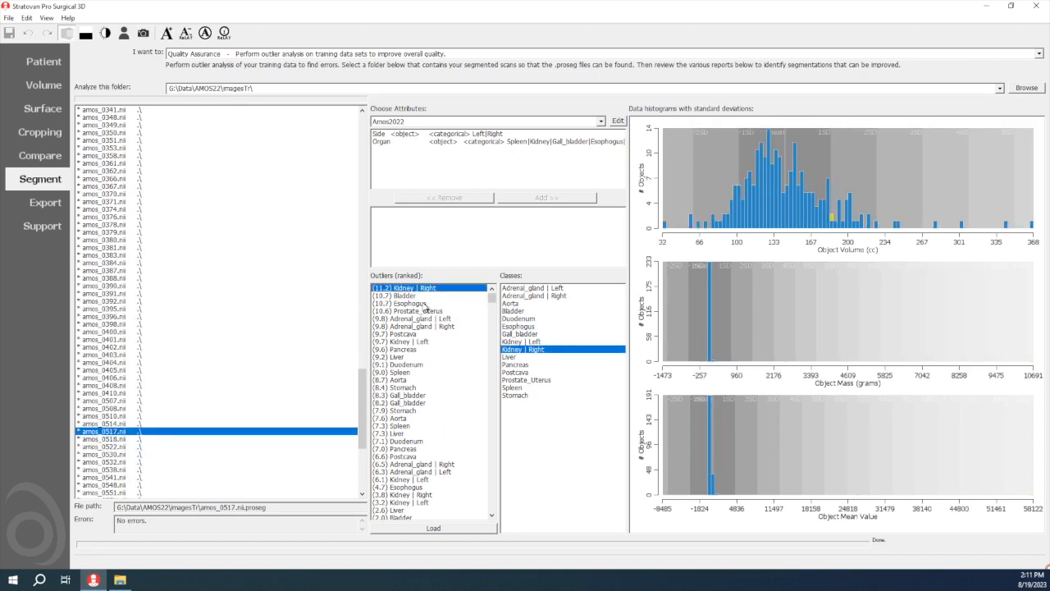
key("Down")
key("Down")
key("Down")
key("Down")
key("Down")
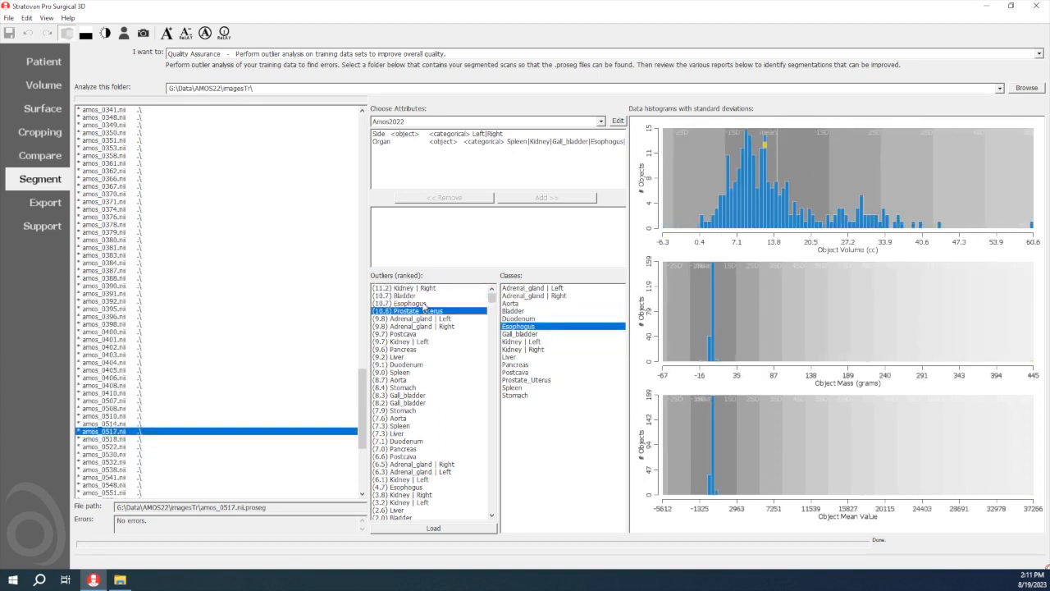
key("Up")
key("Up")
key("Up")
key("Up")
key("Up")
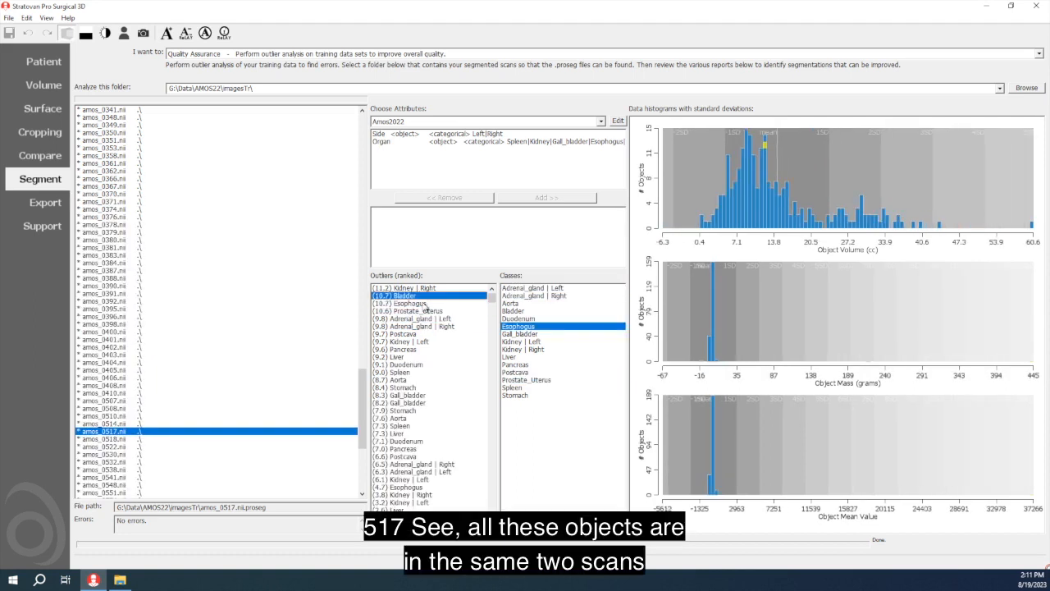
left_click(410, 304)
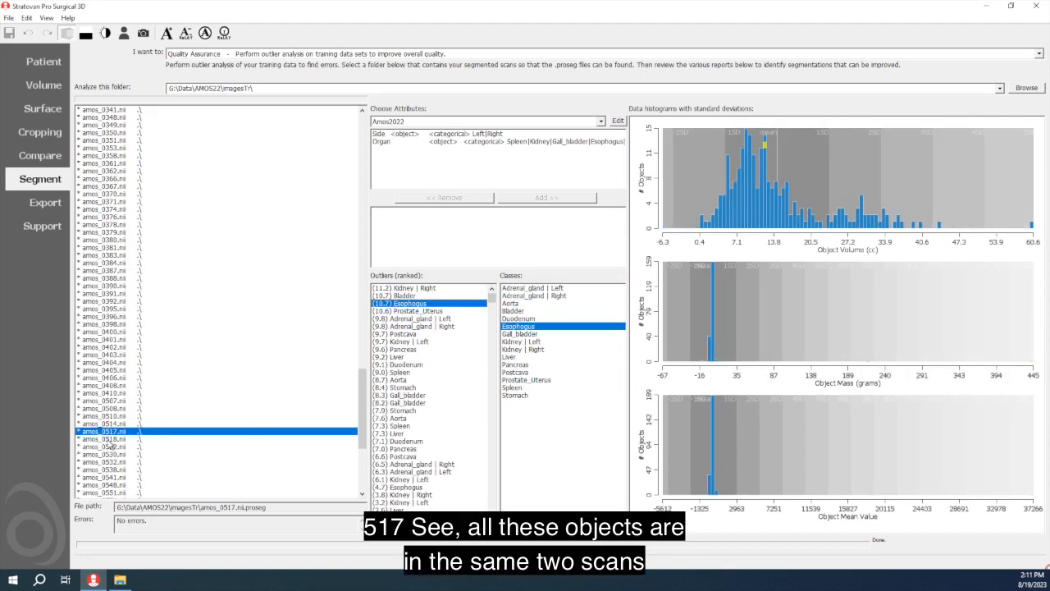
left_click(408, 317)
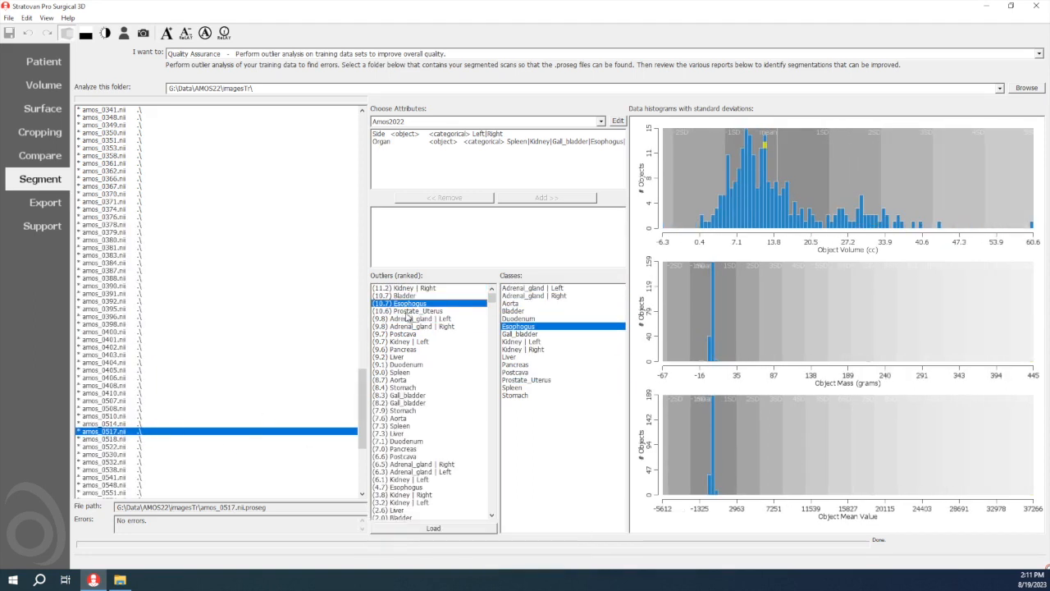
Select the top-ranked Kidney | Right outlier and load its scan, amos_0517.nii.
key("Up")
key("Up")
key("Up")
key("Up")
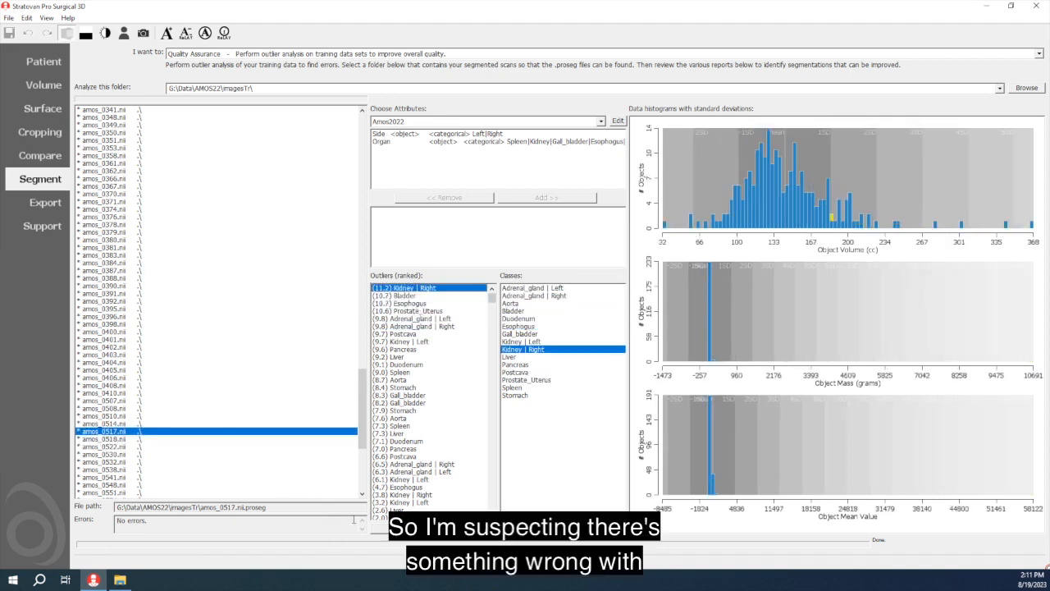
double_click(102, 430)
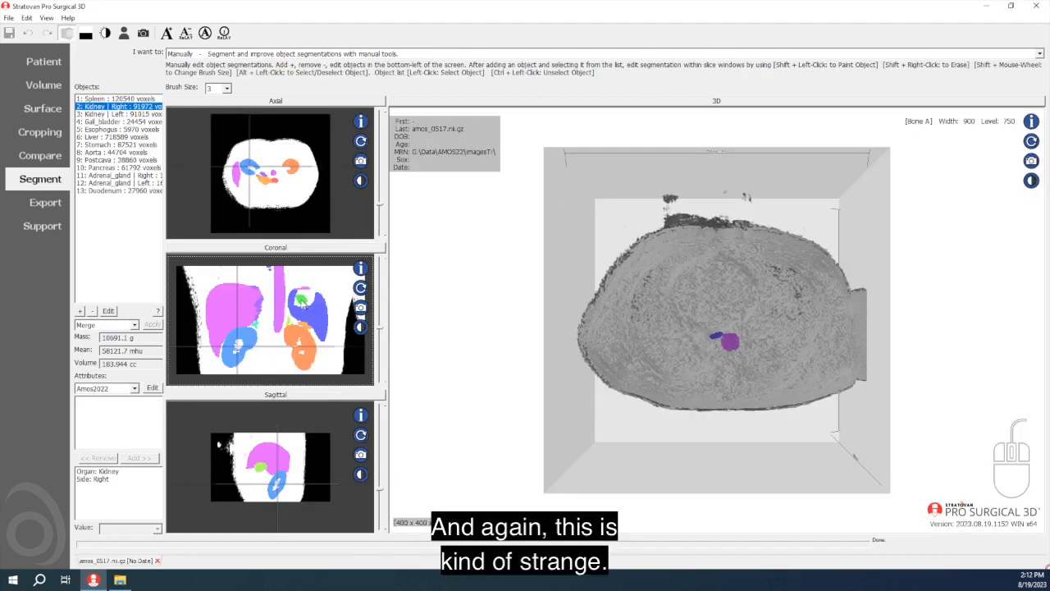
Adjust the window and level of amos_0517 and rotate its 3D rendering to inspect the scan for errors.
left_click(286, 329)
mouse_move(286, 329)
left_mouse_down()
mouse_move(291, 350)
mouse_move(296, 317)
mouse_move(323, 334)
mouse_move(282, 335)
left_mouse_up()
left_click_drag(661, 321, 761, 246)
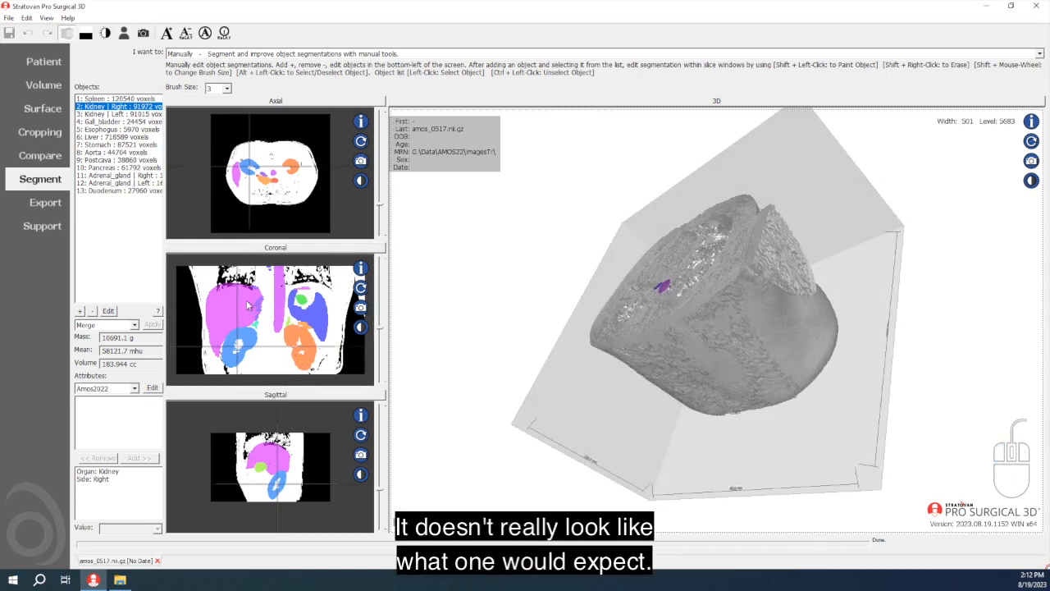
left_click_drag(275, 389, 283, 333)
mouse_move(608, 310)
left_mouse_down()
mouse_move(450, 371)
mouse_move(718, 418)
mouse_move(619, 325)
left_mouse_up()
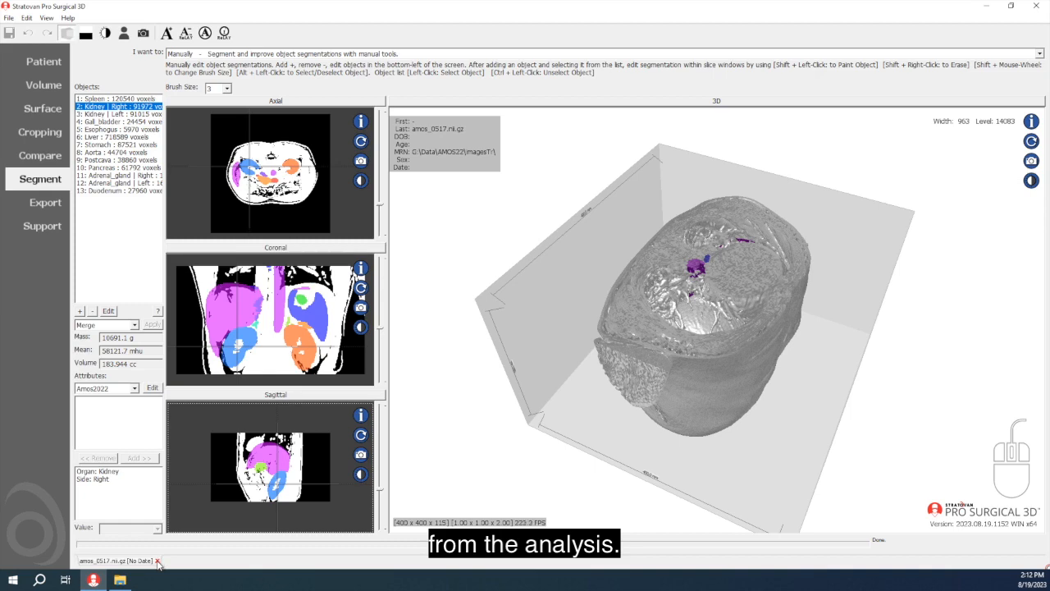
Return to the Quality Assurance outlier analysis, keeping the amos_0517 scan open.
left_click(41, 63)
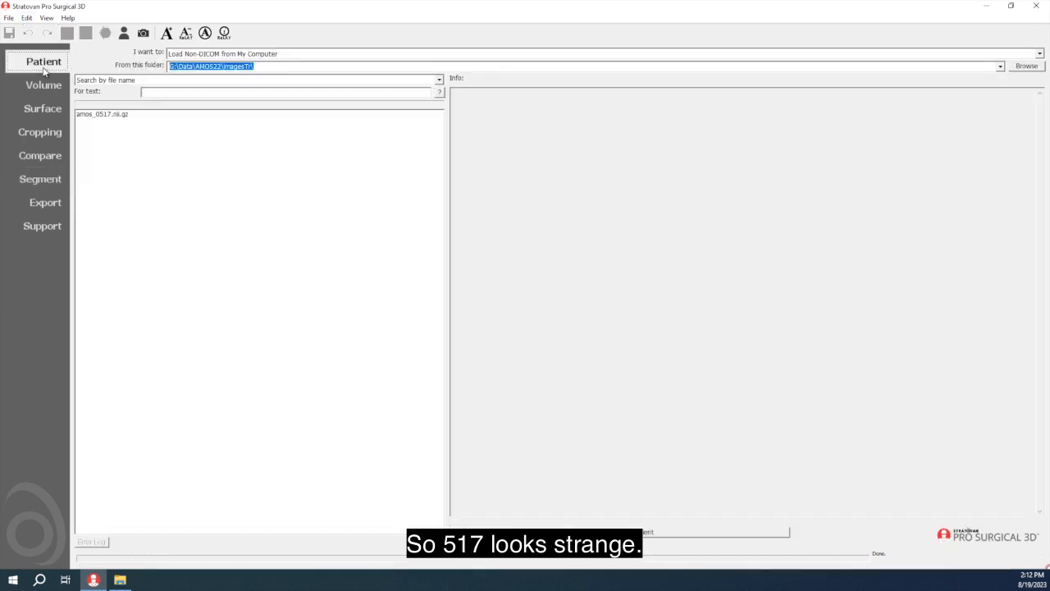
left_click(22, 180)
left_click(266, 53)
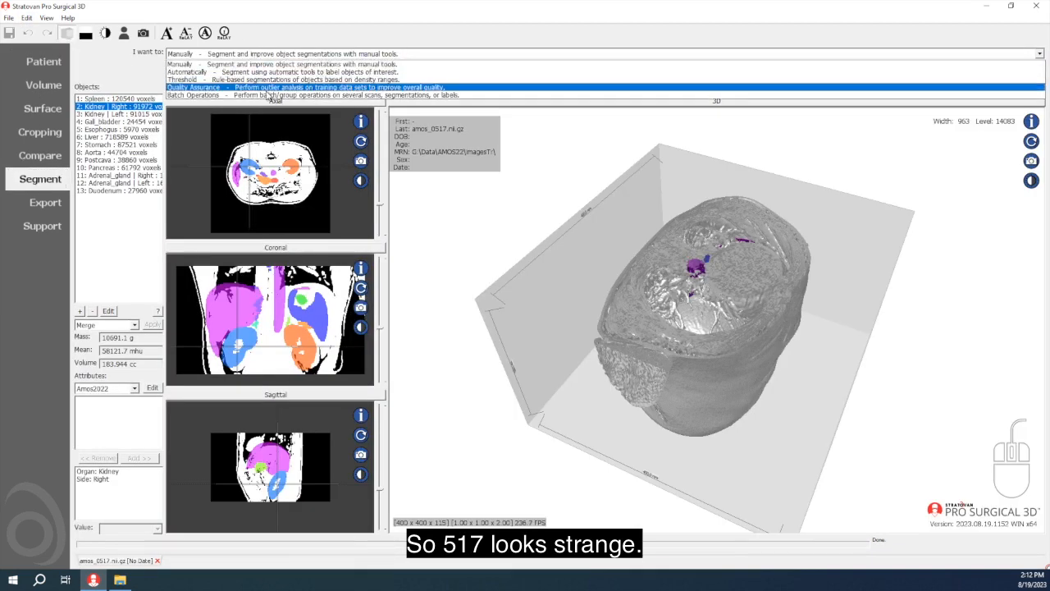
left_click(267, 95)
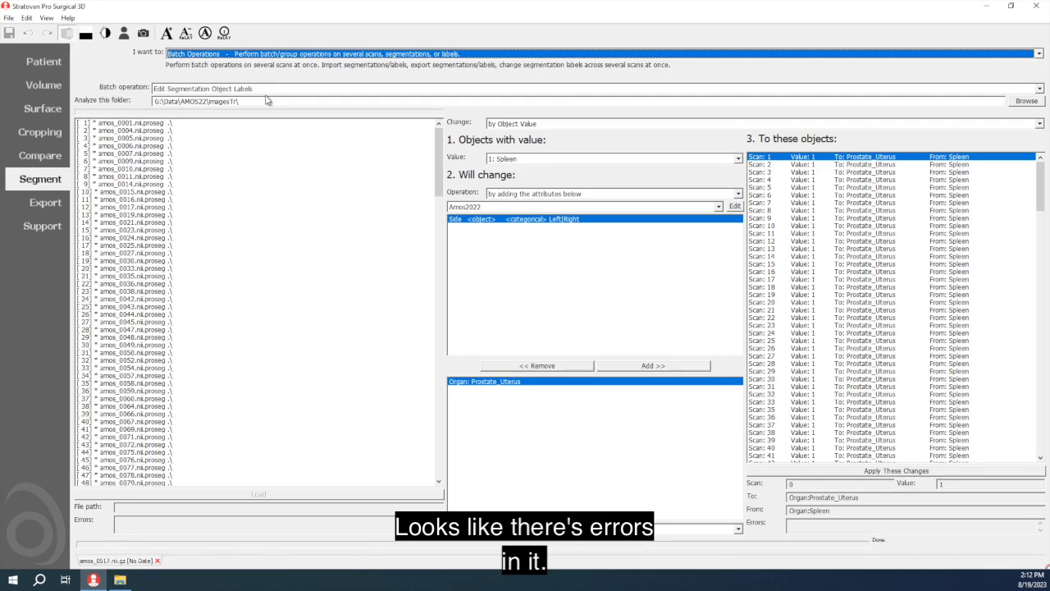
left_click(265, 56)
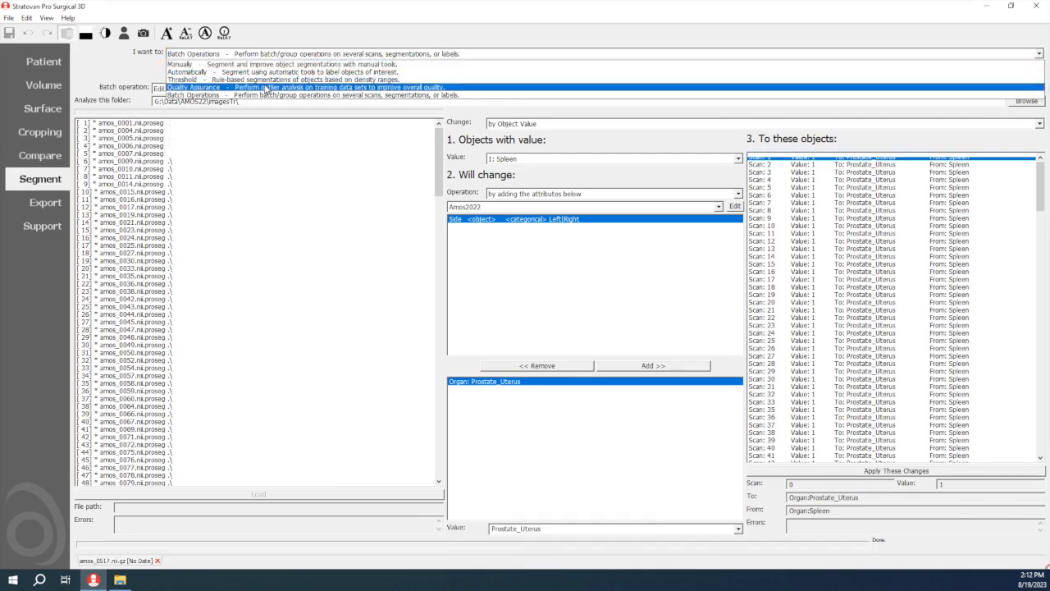
left_click(265, 88)
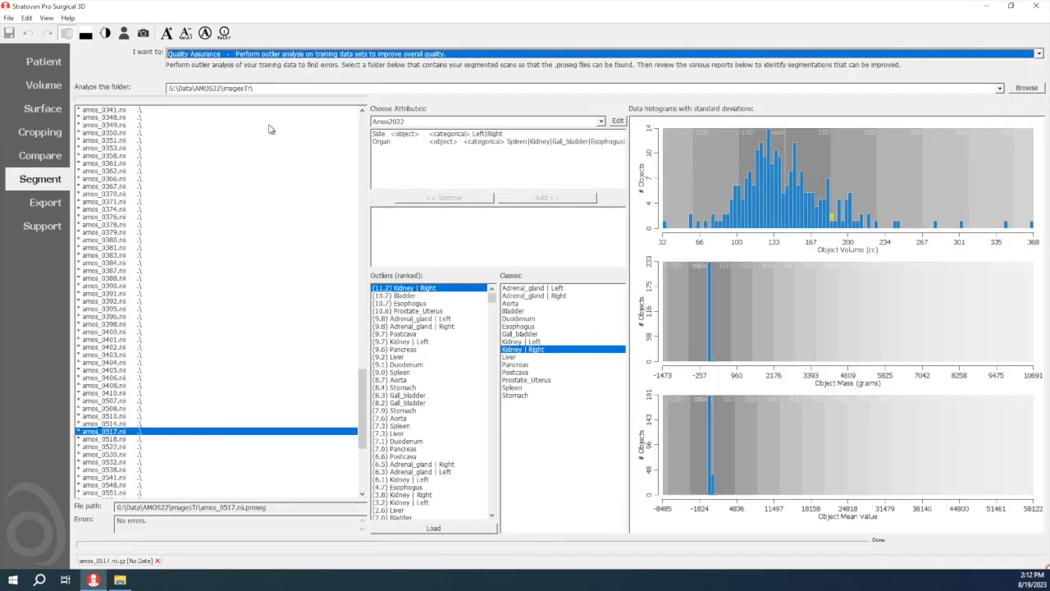
Load the scan of the 10.7 Bladder outlier, amos_0518, and inspect its 3D rendering and coronal slices.
left_click(410, 295)
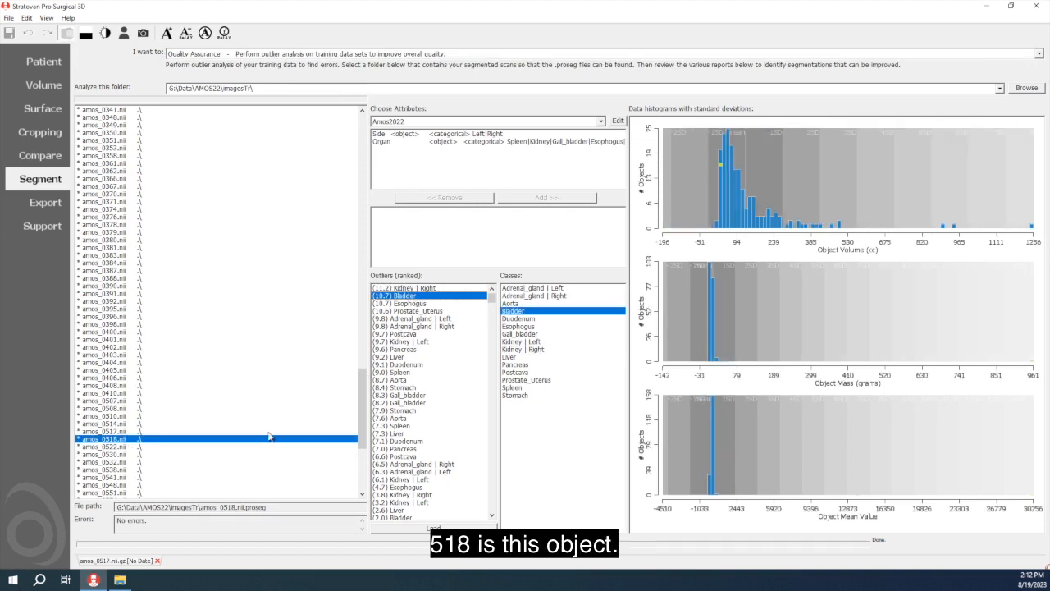
left_click(460, 527)
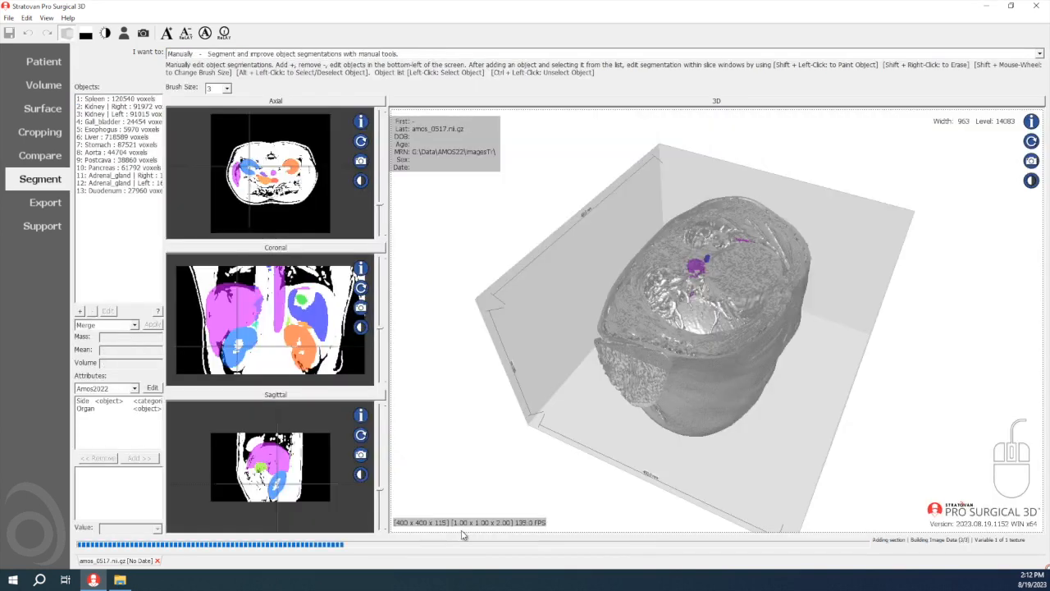
left_click_drag(654, 362, 618, 412)
left_click_drag(303, 308, 302, 374)
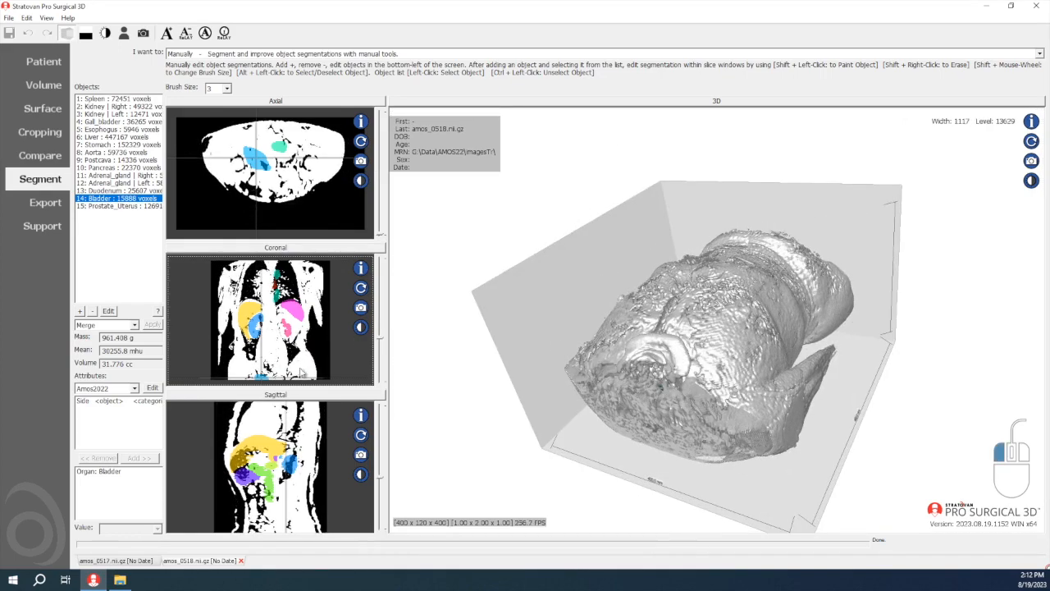
Close the amos_0518 and amos_0517 scans without saving.
left_click(241, 560)
left_click(534, 323)
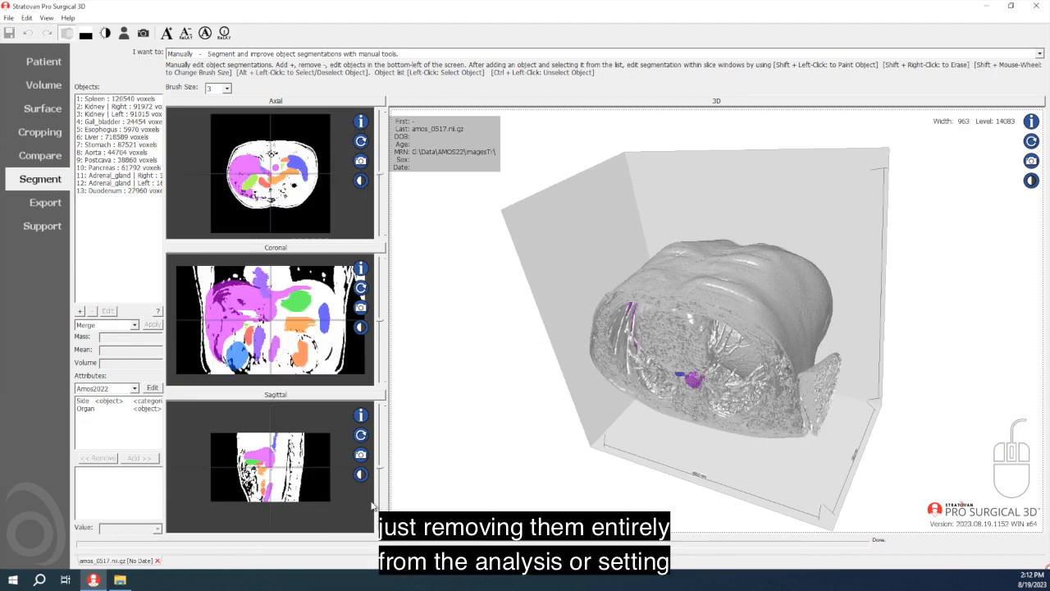
left_click(157, 561)
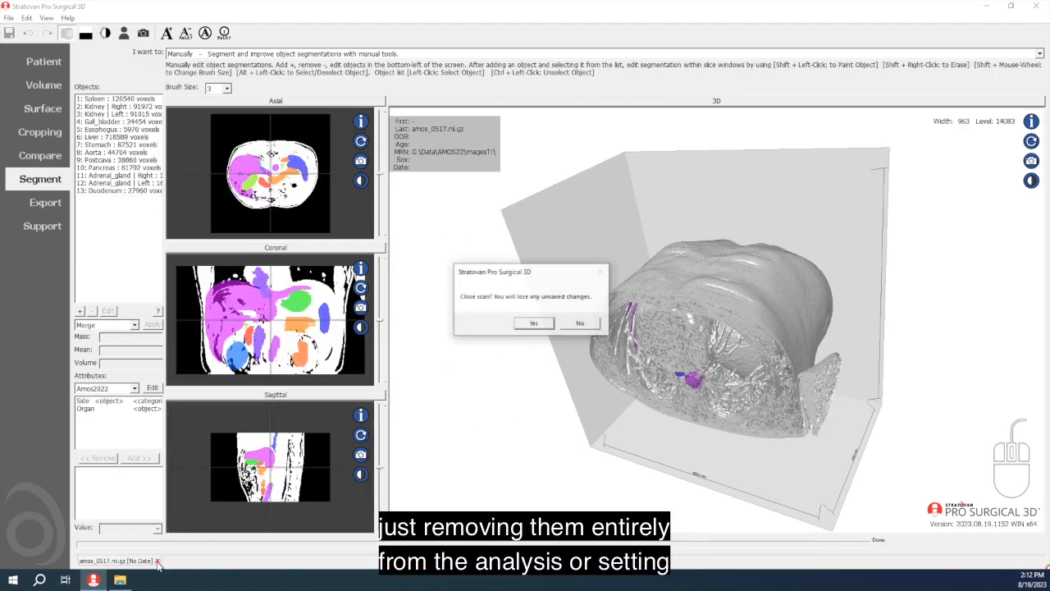
left_click(530, 325)
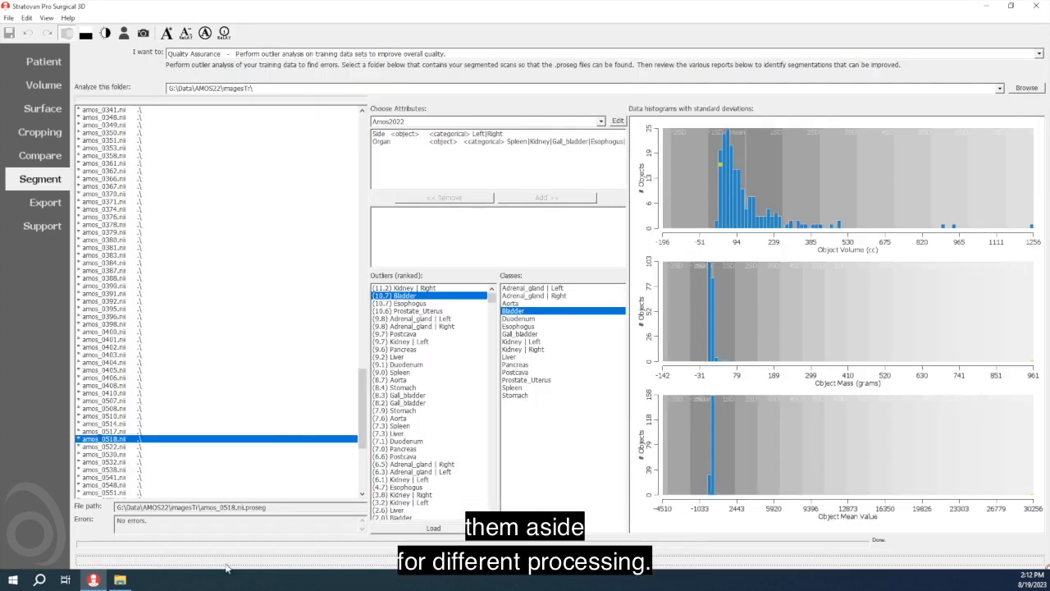
Switch to the imagesTr folder in File Explorer, rename amos_0517.nii.gz to amos_0517.nii.gz_skip, and accept the extension change.
left_click(120, 580)
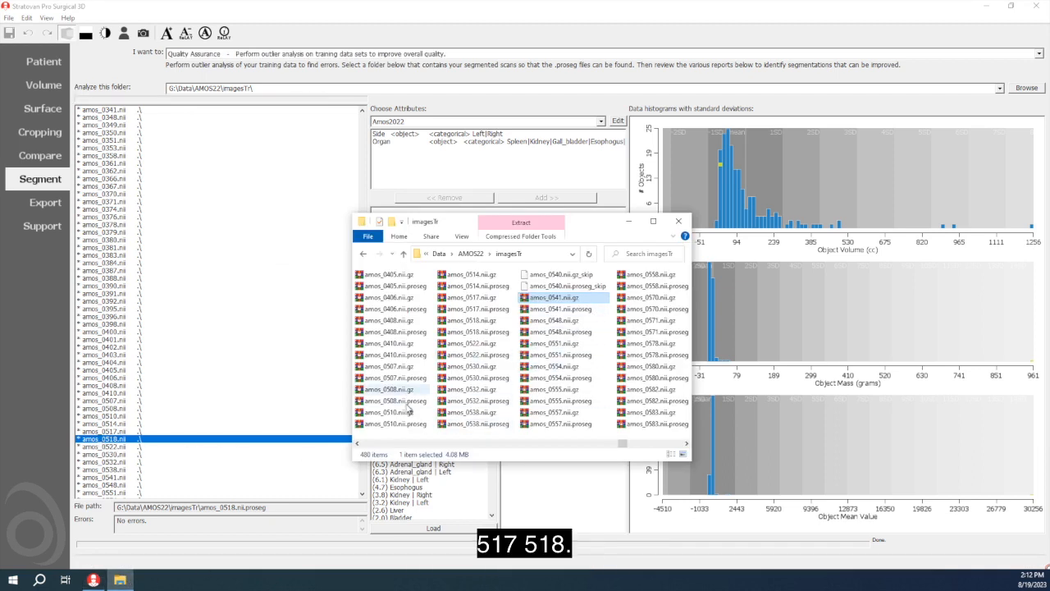
left_click(491, 311)
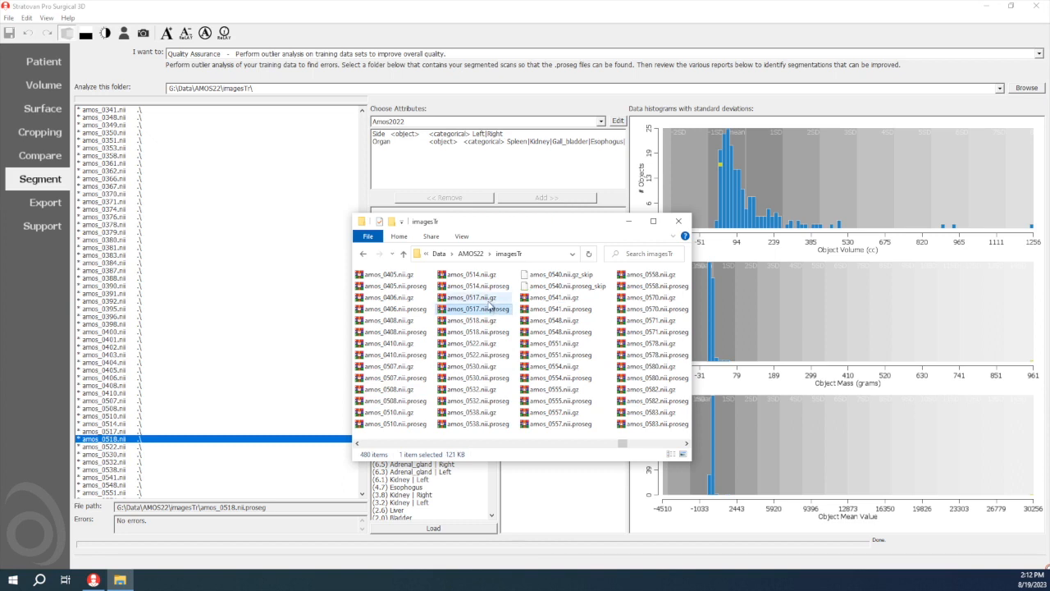
left_click(493, 299)
left_click(499, 299)
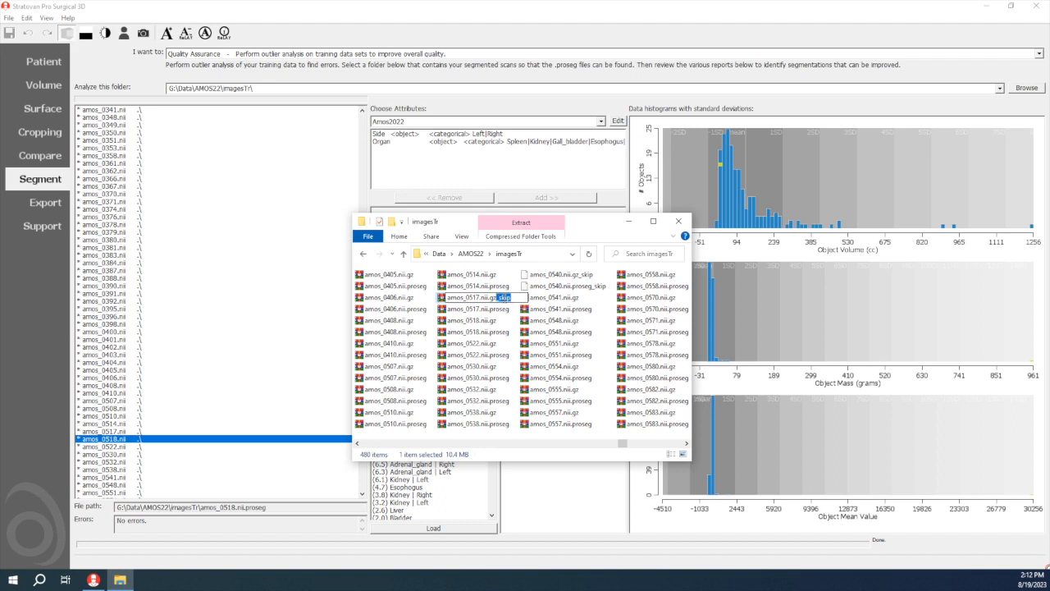
key("Return")
left_click(586, 300)
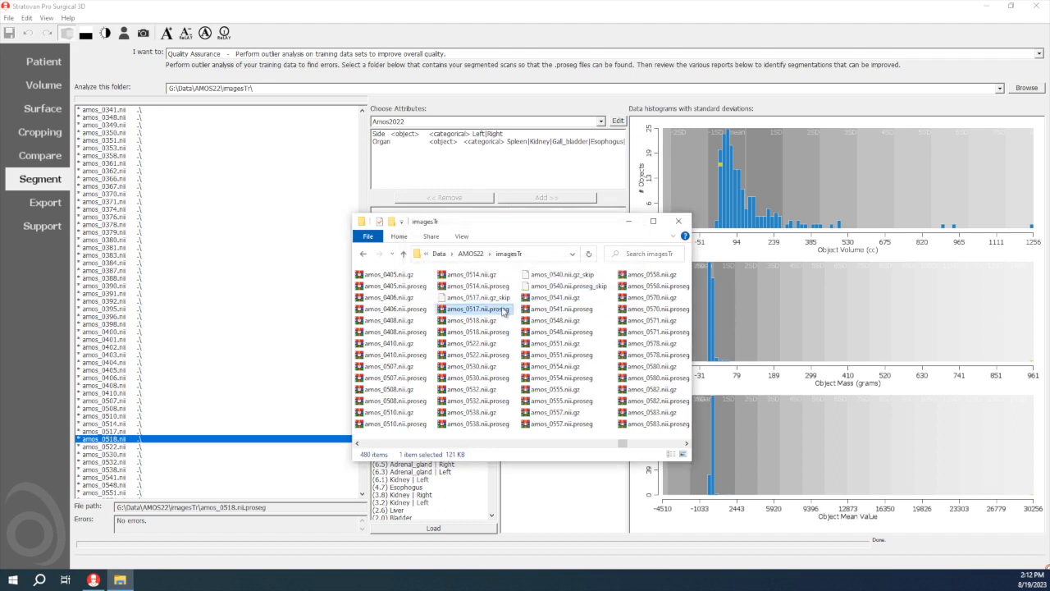
Rename amos_0517.nii.proseg to amos_0517.nii.proseg_skip and accept the extension change.
key("End")
type("_skip")
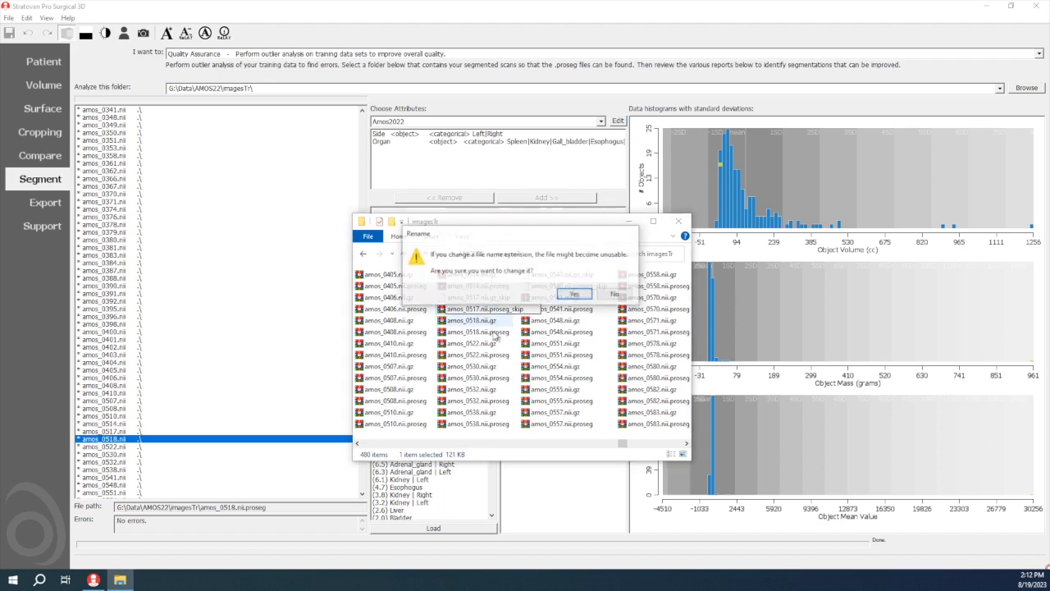
key("Return")
left_click(575, 294)
Rename amos_0518.nii.gz to amos_0518.nii.gz_skip and accept the extension change.
left_click(490, 321)
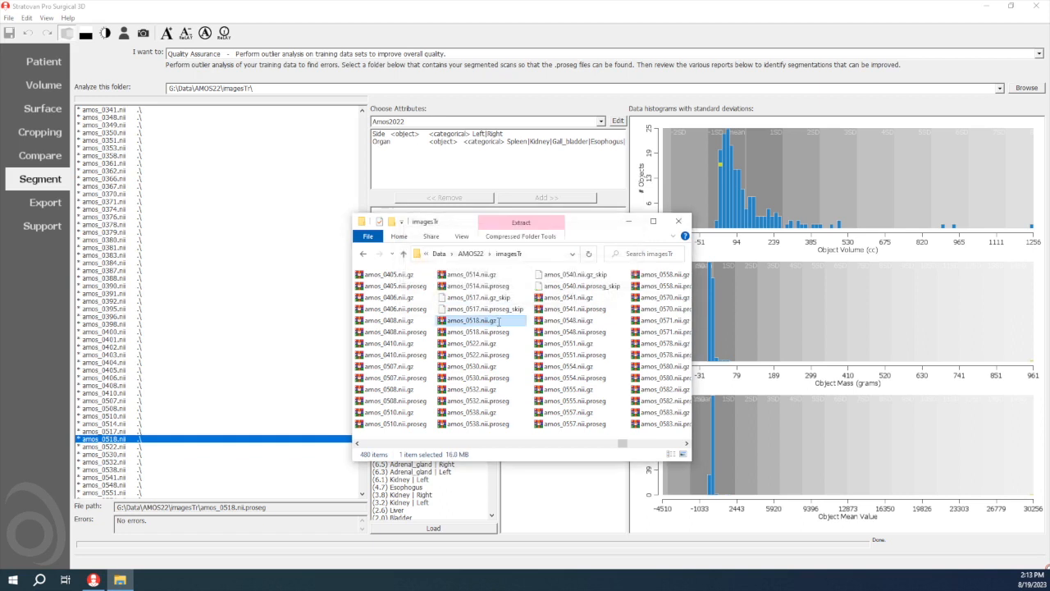
key("F2")
key("End")
type("_skip")
key("Return")
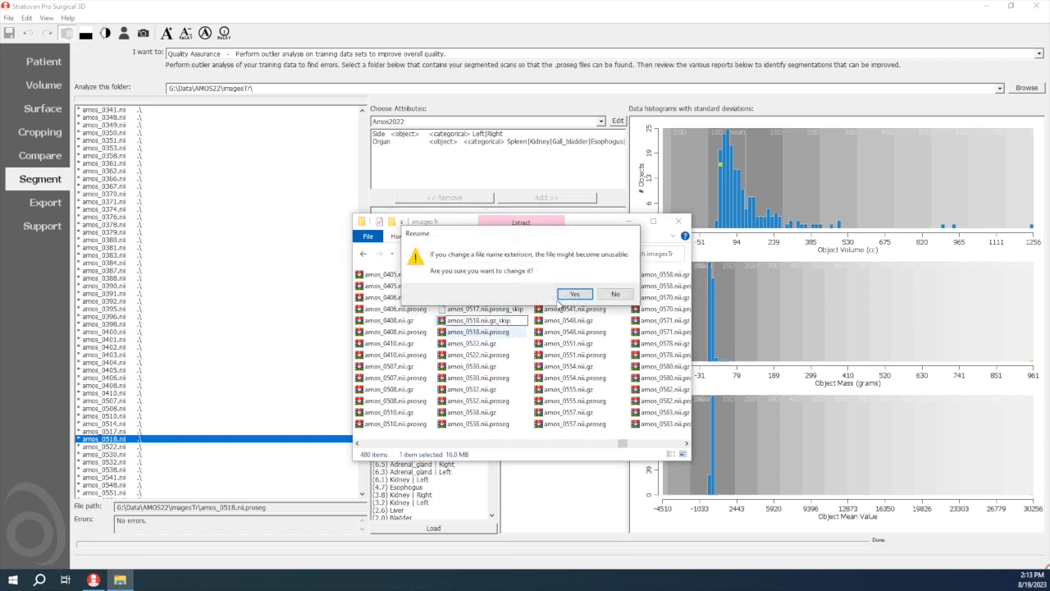
left_click(575, 294)
Rename amos_0518.nii.proseg to amos_0518.nii.proseg_skip and accept the extension change.
left_click(506, 332)
key("F2")
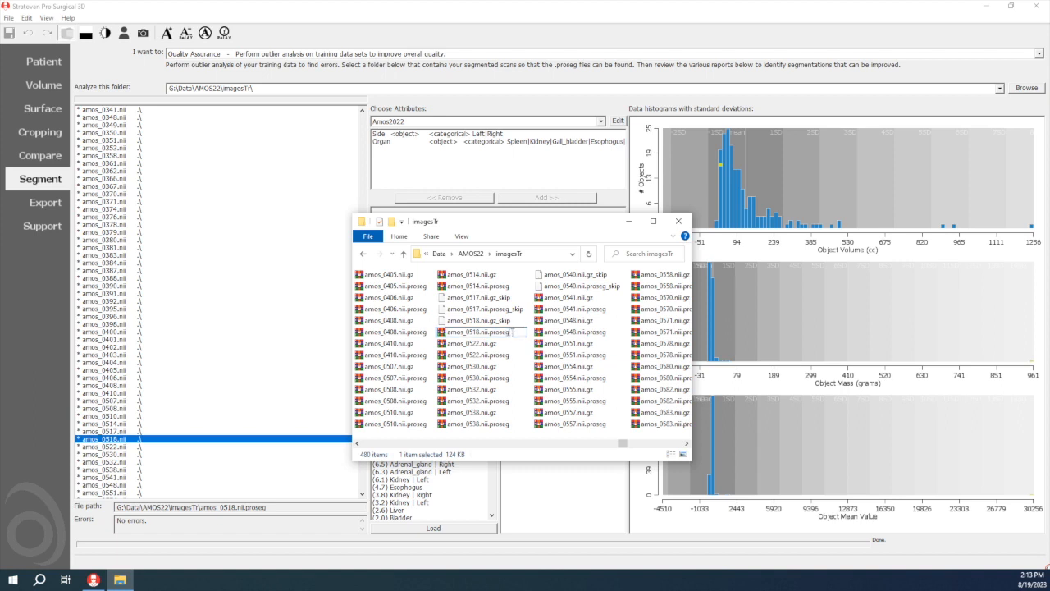
key("End")
type("_skip")
key("Return")
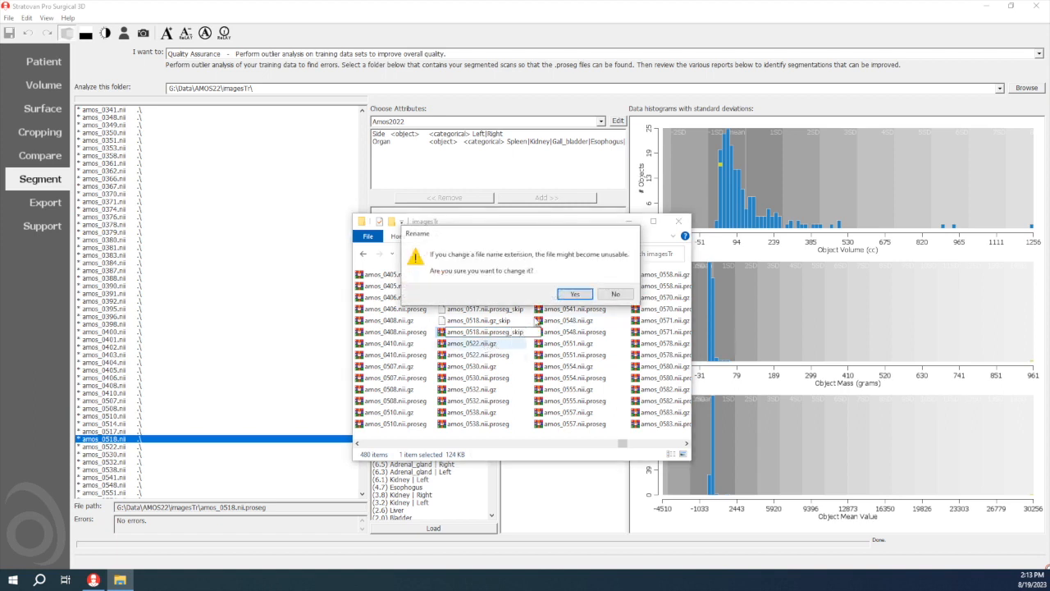
left_click(575, 294)
left_click(472, 343)
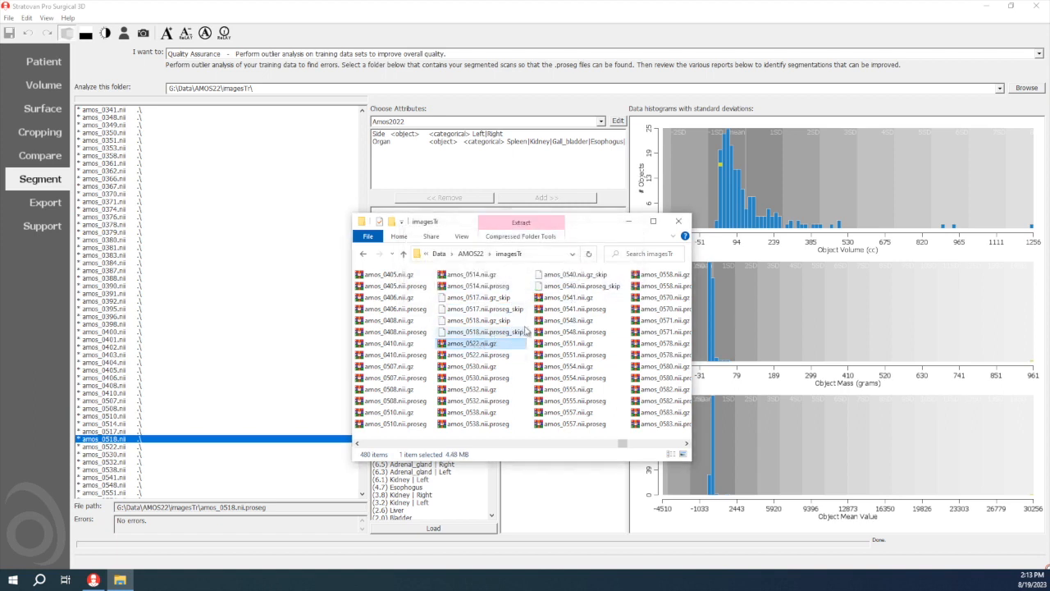
Return to Stratovan Pro Surgical 3D, re-enter the imagesTr folder path to refresh the outlier analysis, and check the updated scan list.
left_click(276, 544)
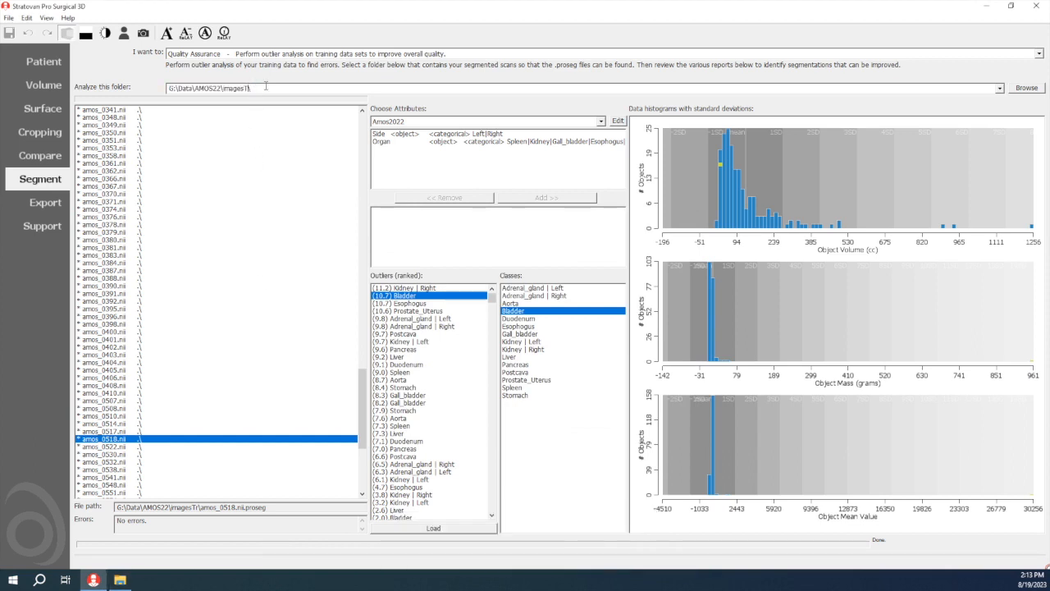
type("r")
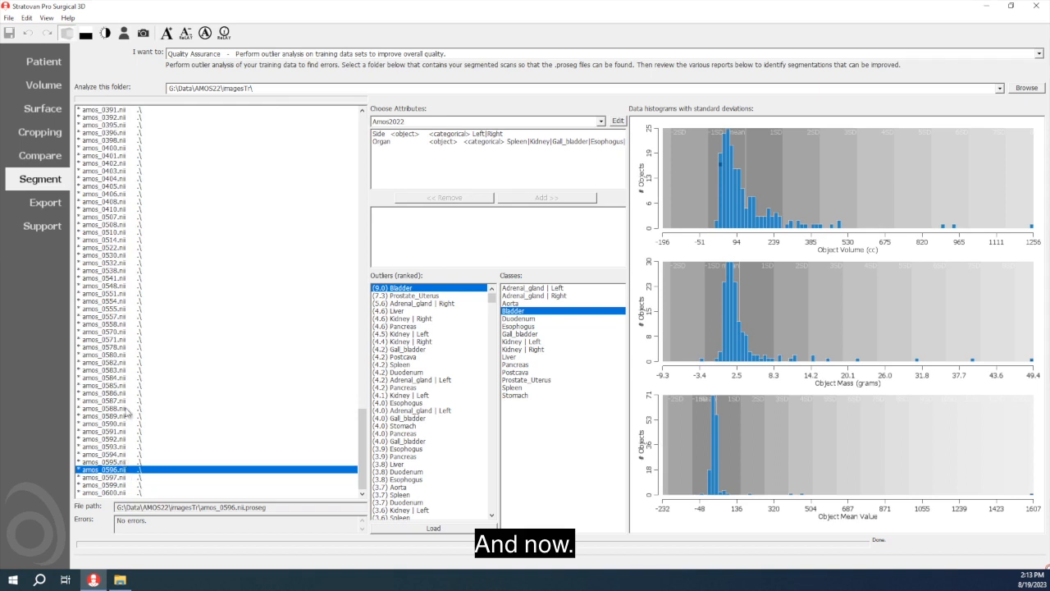
scroll(120, 300, "up", 2)
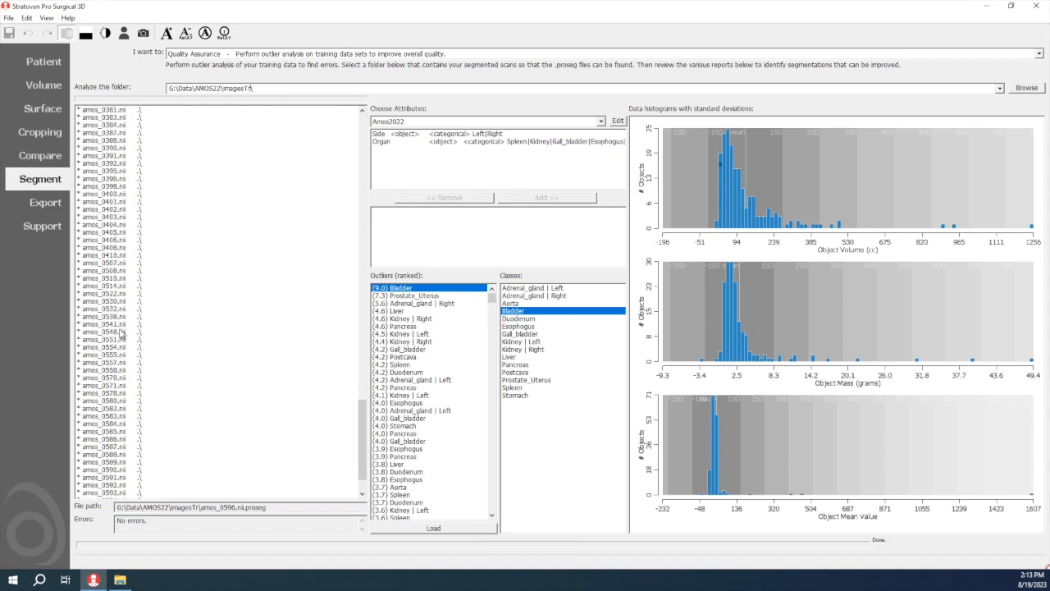
left_click(123, 302)
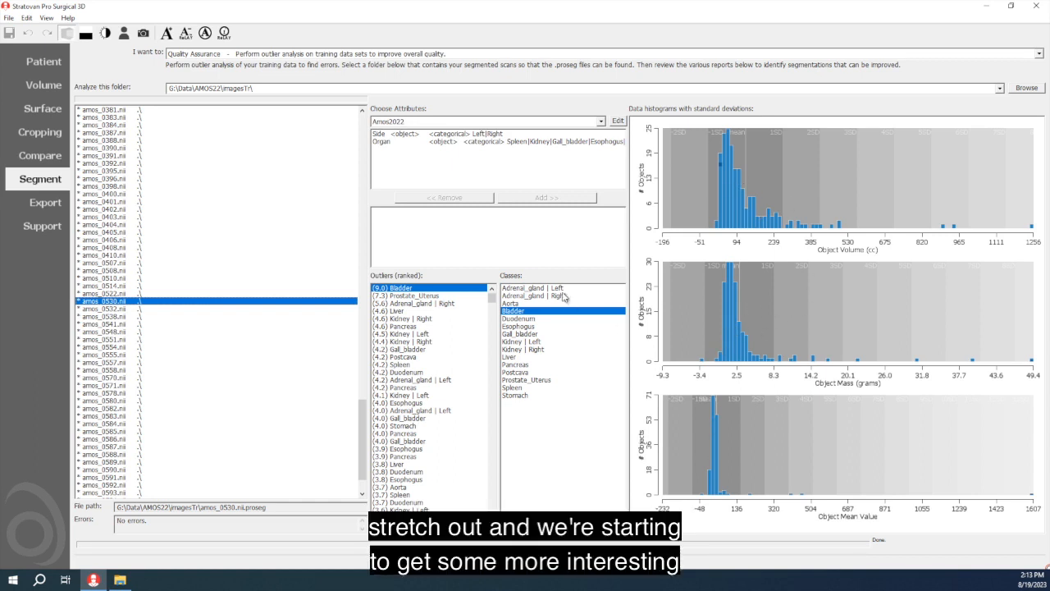
Load the scan of the top-ranked 9.0 Bladder outlier, amos_0596, and inspect its 3D rendering from the front.
left_click(433, 289)
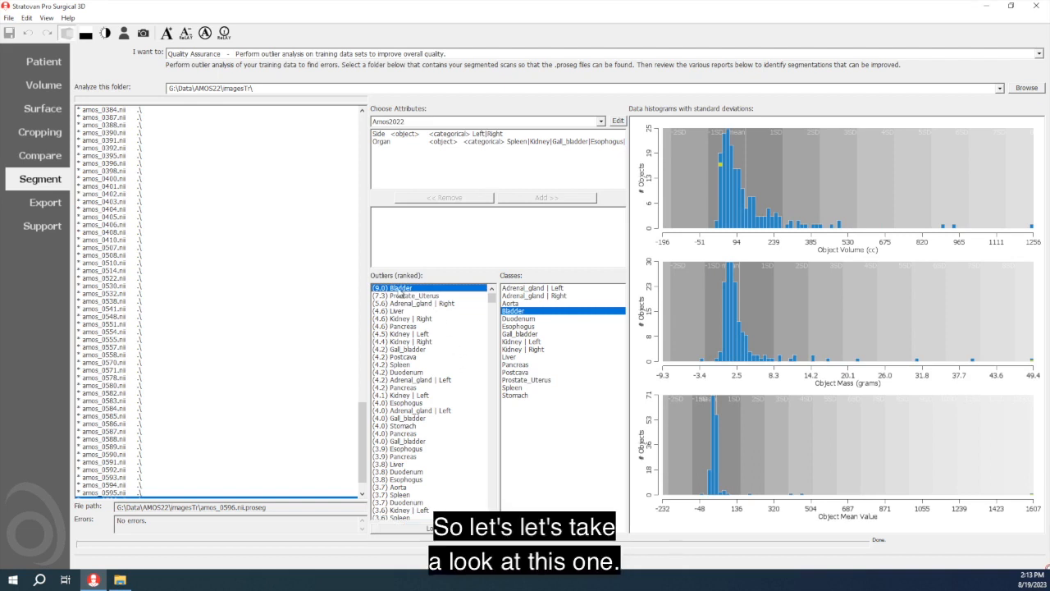
left_click(443, 529)
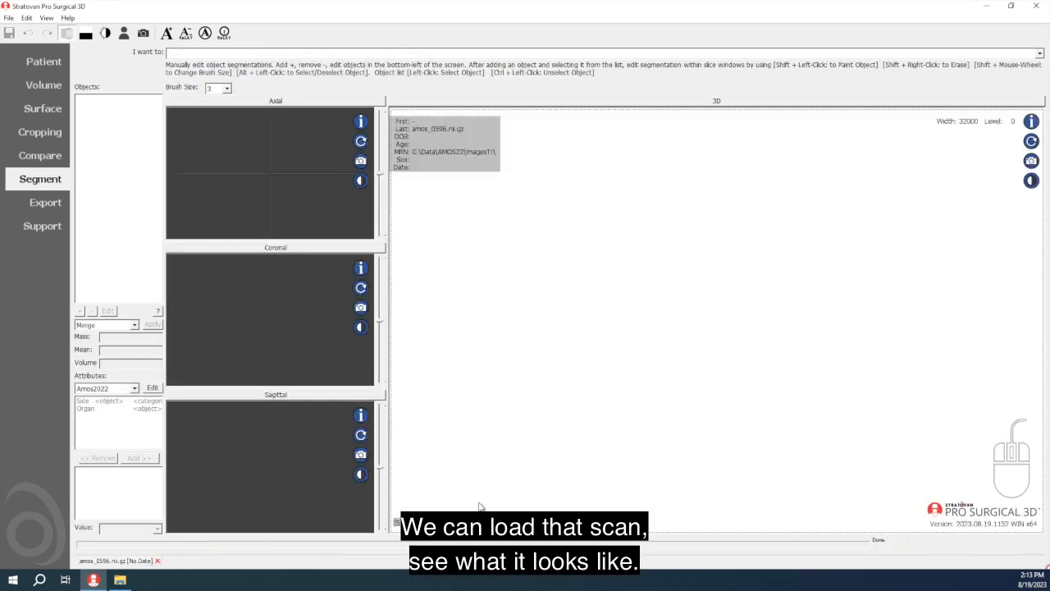
mouse_move(299, 349)
left_mouse_down()
mouse_move(279, 369)
mouse_move(292, 343)
left_mouse_up()
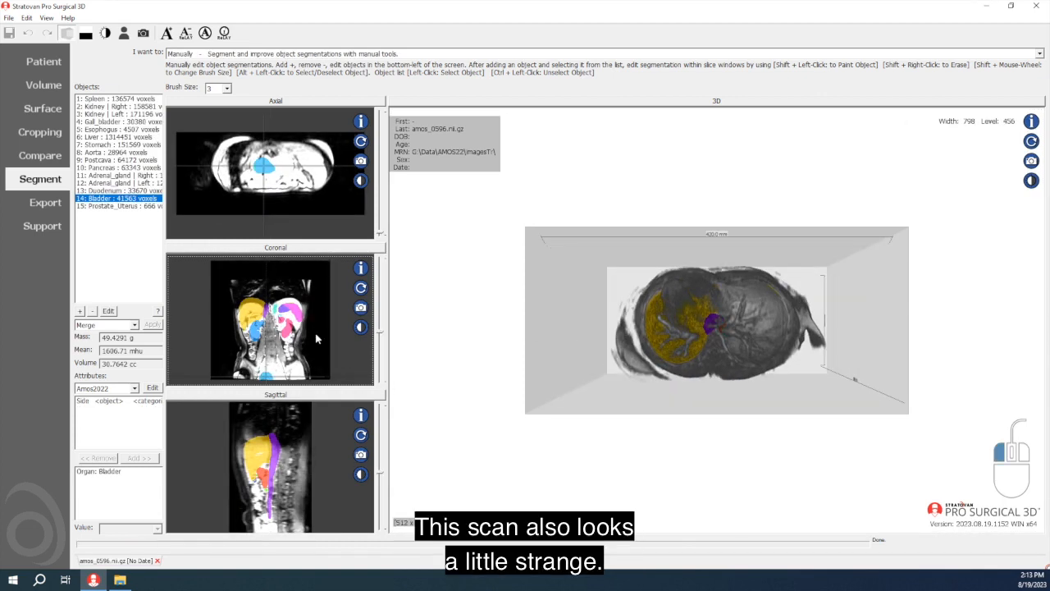
left_click_drag(603, 352, 479, 415)
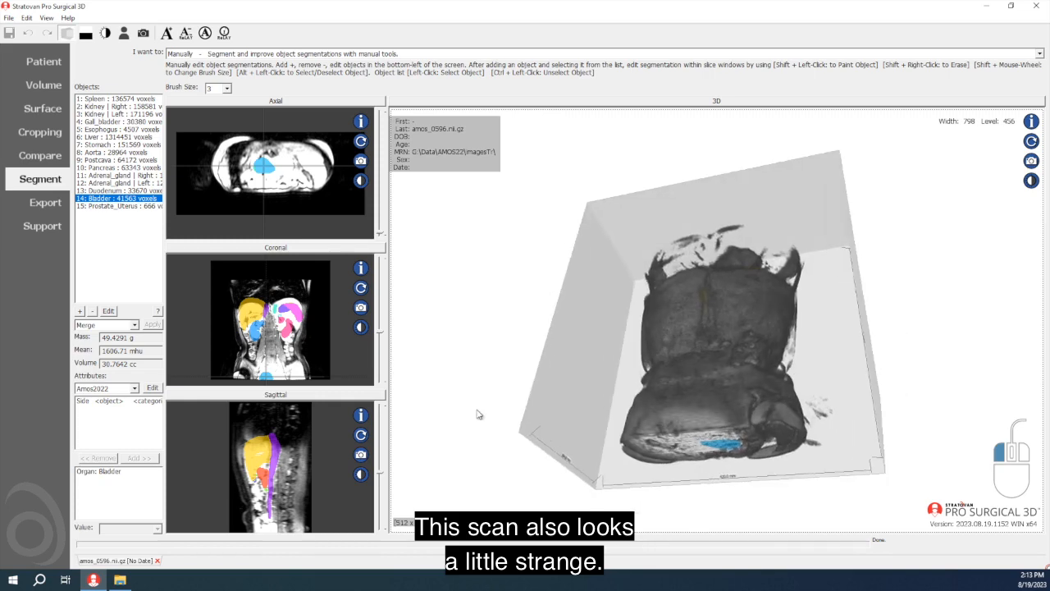
Enlarge the coronal view, adjust its window to about width 1293 and level 858, and locate the Bladder segmentation.
mouse_move(289, 351)
left_mouse_down()
mouse_move(295, 330)
mouse_move(297, 351)
left_mouse_up()
double_click(297, 351)
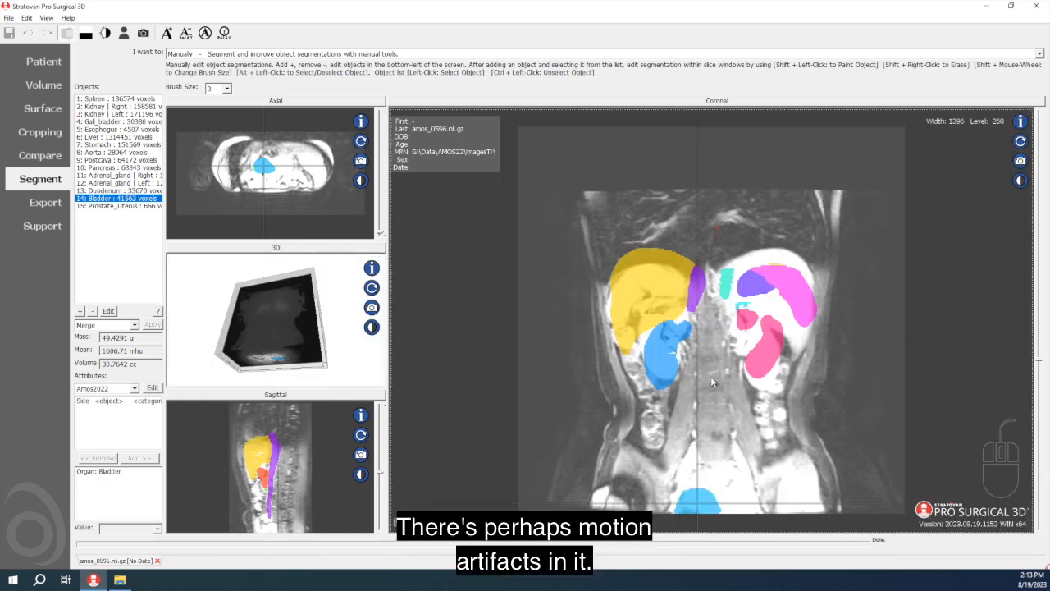
left_click_drag(713, 381, 747, 375)
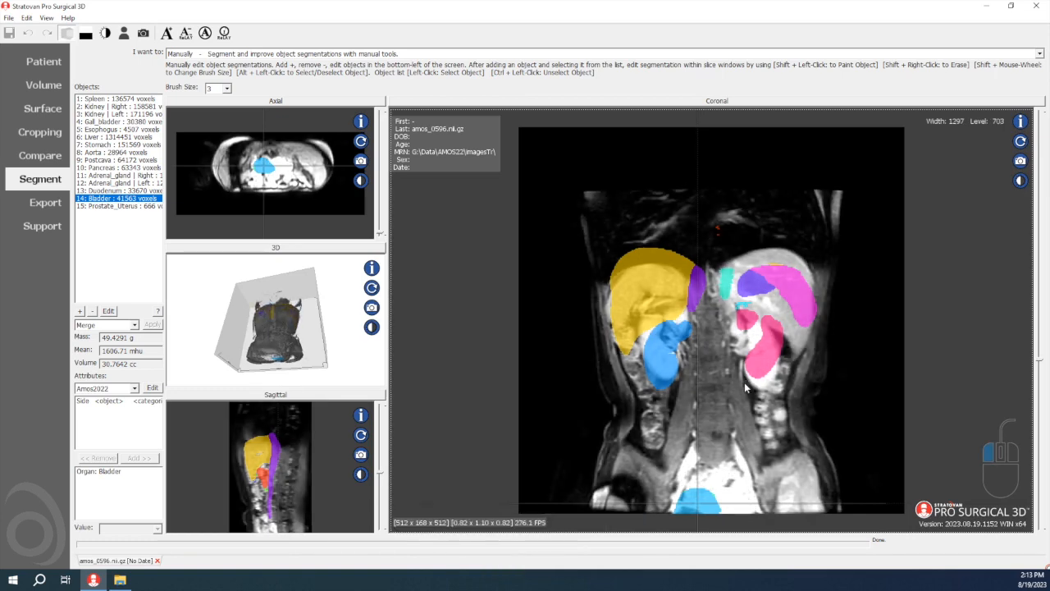
mouse_move(656, 413)
left_mouse_down()
mouse_move(672, 397)
mouse_move(665, 418)
left_mouse_up()
left_click(119, 198)
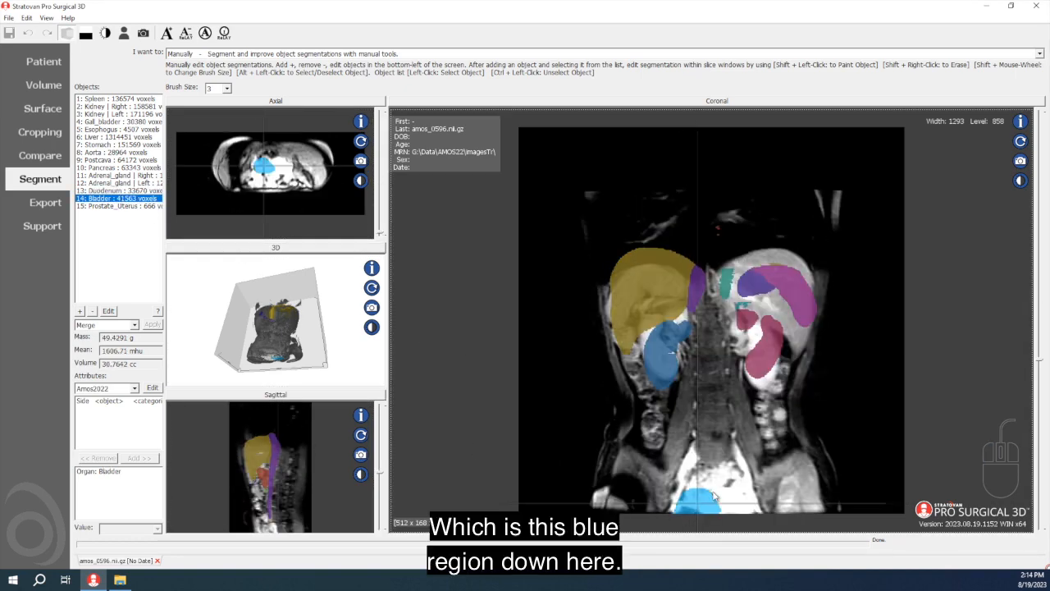
Enlarge the 3D rendering, raise the window level to about 1764, and turn the volume to expose the segmented organs.
left_click_drag(280, 298, 306, 262)
left_click(313, 254)
mouse_move(761, 310)
left_mouse_down()
mouse_move(812, 315)
mouse_move(767, 312)
left_mouse_up()
left_click_drag(293, 324, 300, 348)
left_click_drag(644, 468, 484, 422)
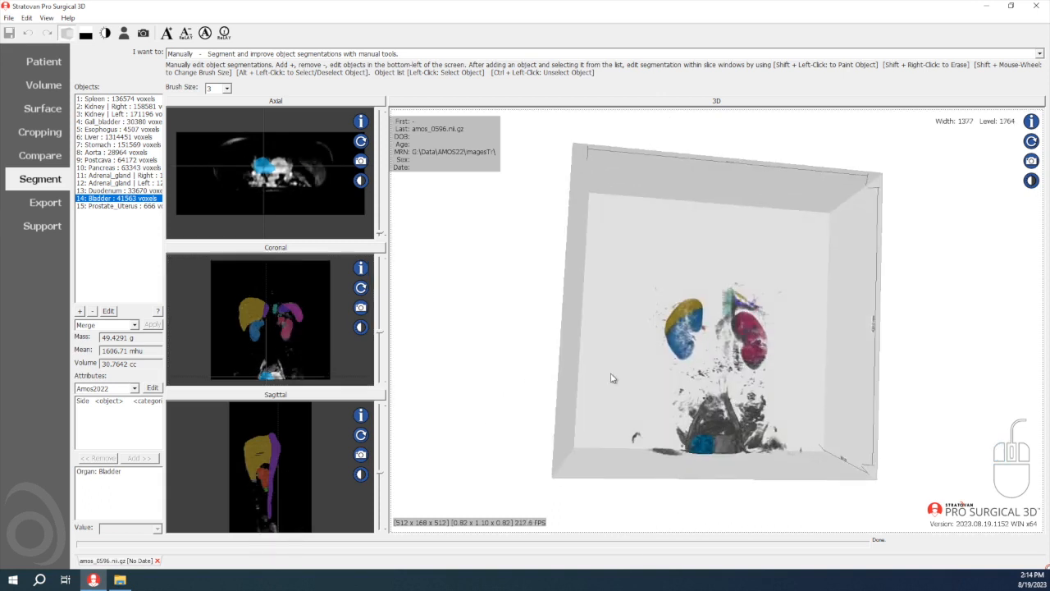
Examine the kidney and bladder segmentations in 3D from several angles, lowering the window level to about 1444.
scroll(614, 379, "up", 2)
mouse_move(660, 433)
left_mouse_down()
mouse_move(674, 456)
mouse_move(657, 447)
left_mouse_up()
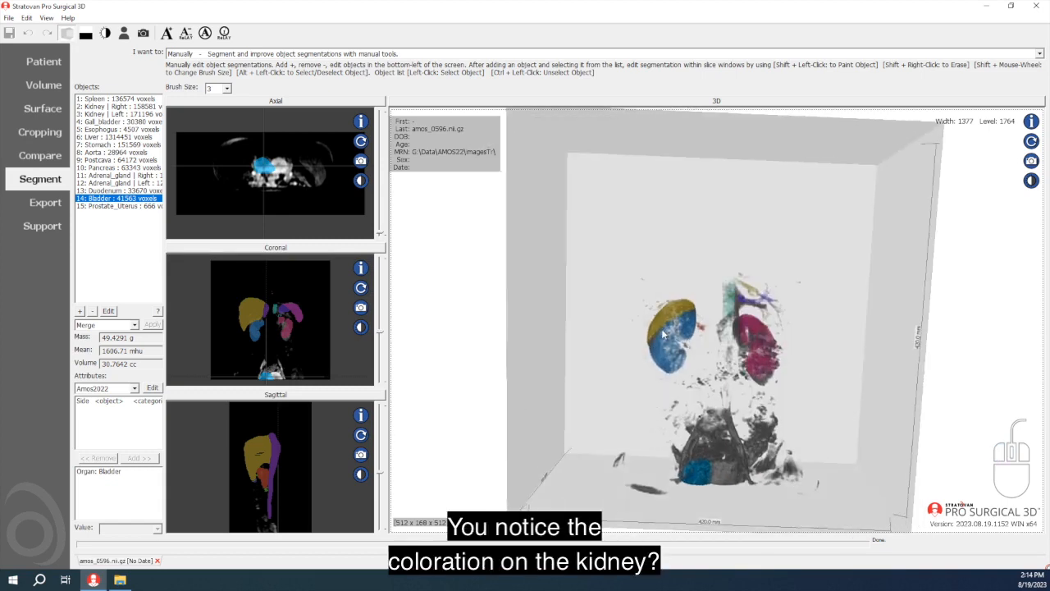
left_click_drag(636, 398, 870, 402)
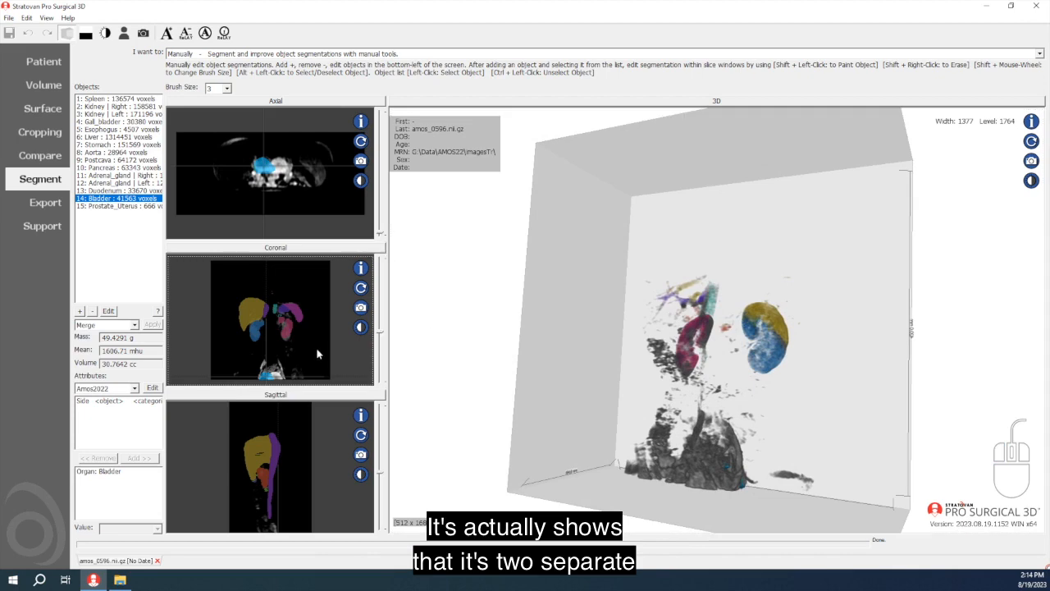
left_click_drag(316, 348, 318, 338)
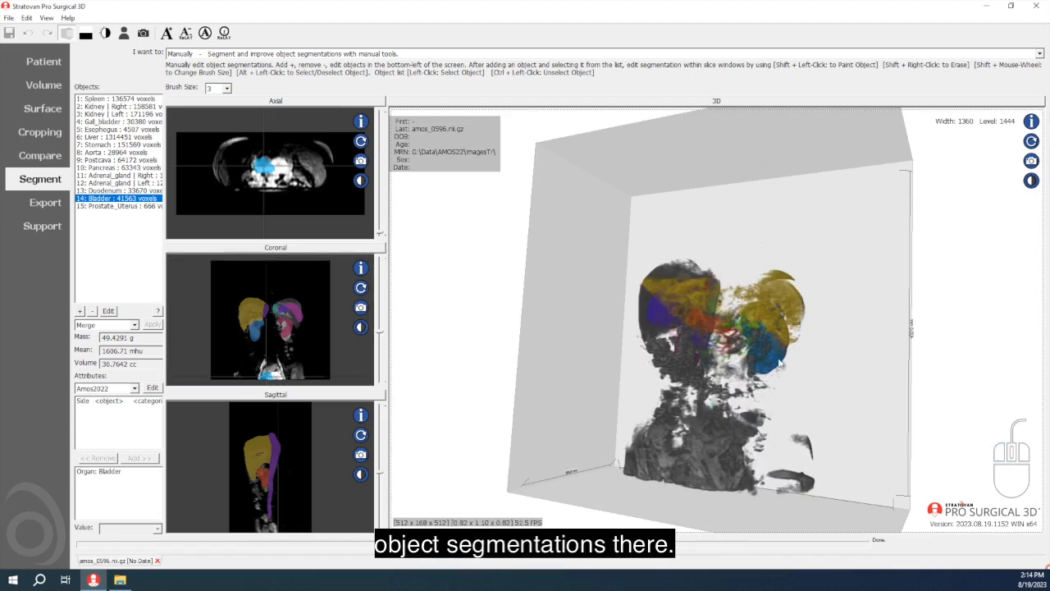
left_click_drag(742, 399, 544, 363)
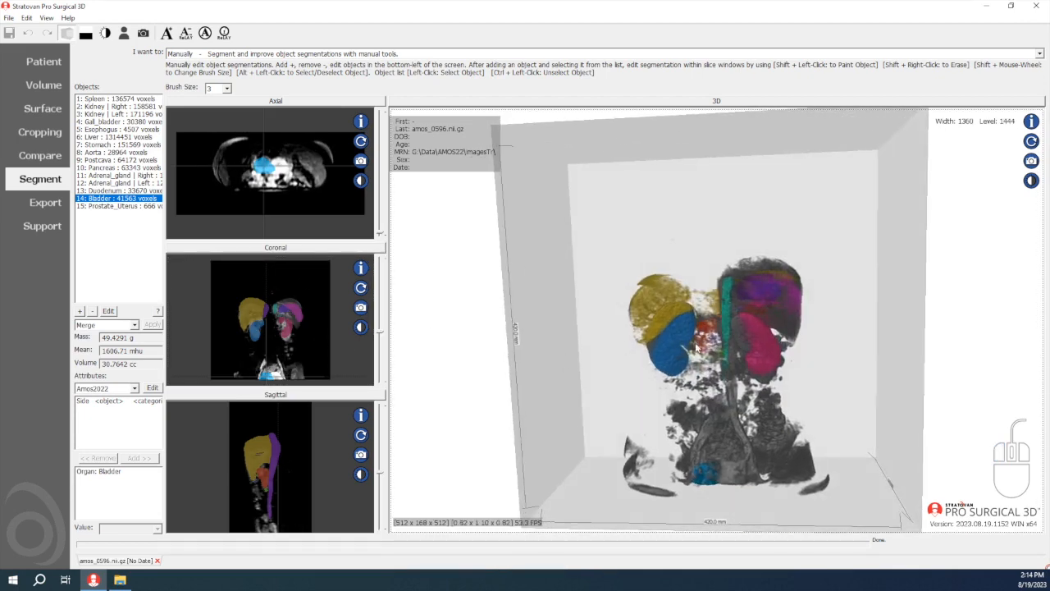
left_click_drag(670, 349, 700, 459)
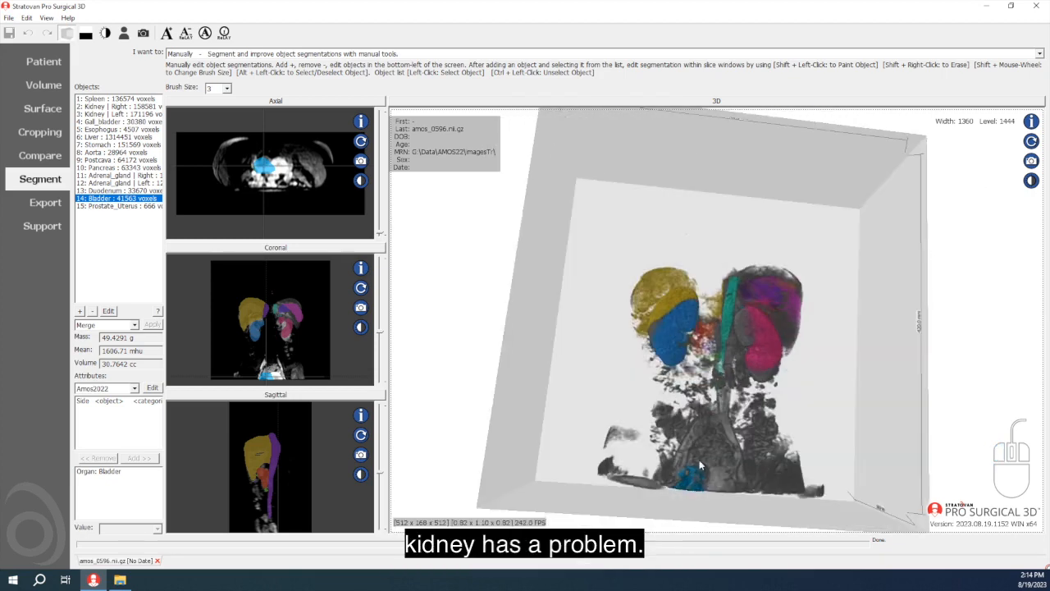
Enlarge the axial view and adjust the window to about width 2429 and level 1145 to check the scan quality.
left_click_drag(296, 464, 310, 377)
double_click(317, 197)
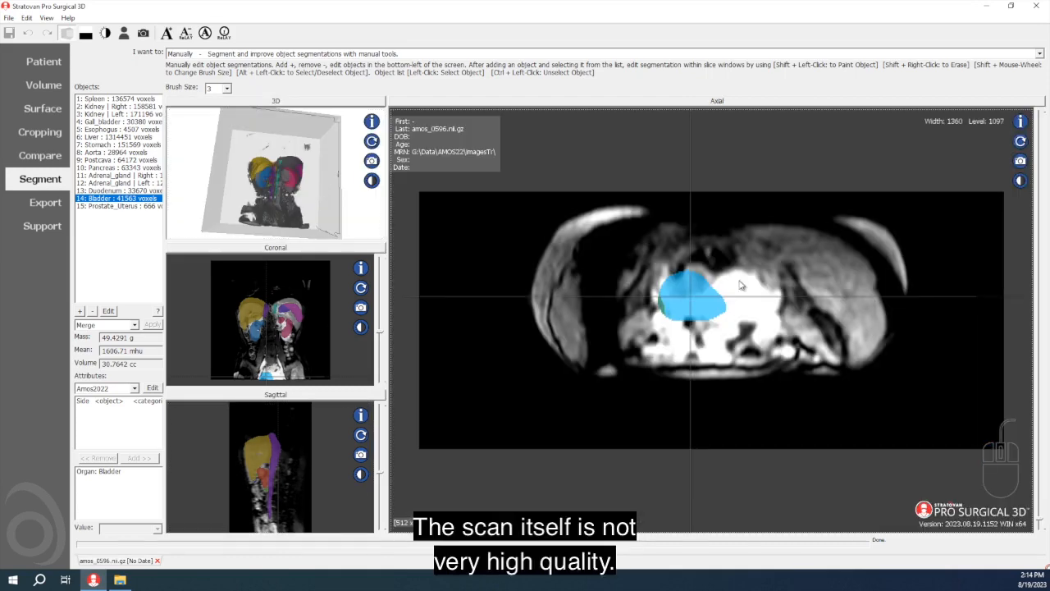
left_click_drag(611, 344, 960, 345)
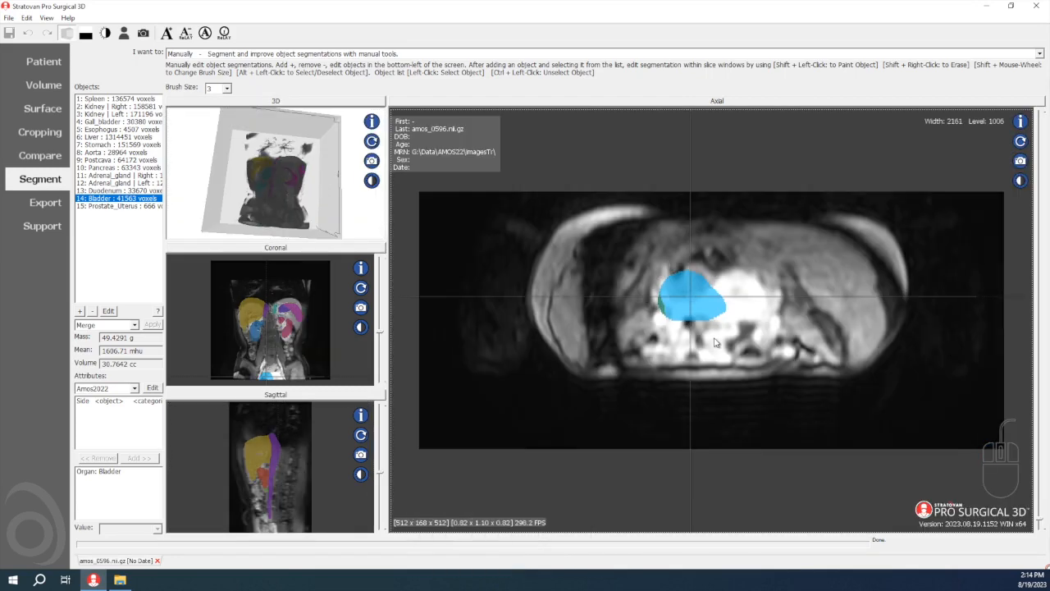
left_click_drag(714, 339, 754, 339)
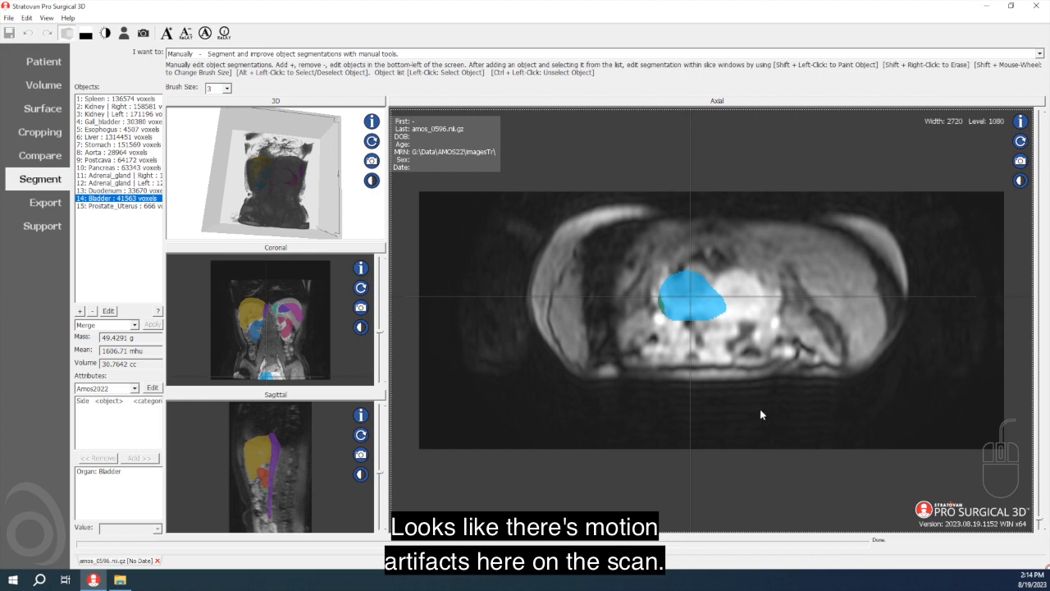
left_click_drag(613, 398, 515, 380)
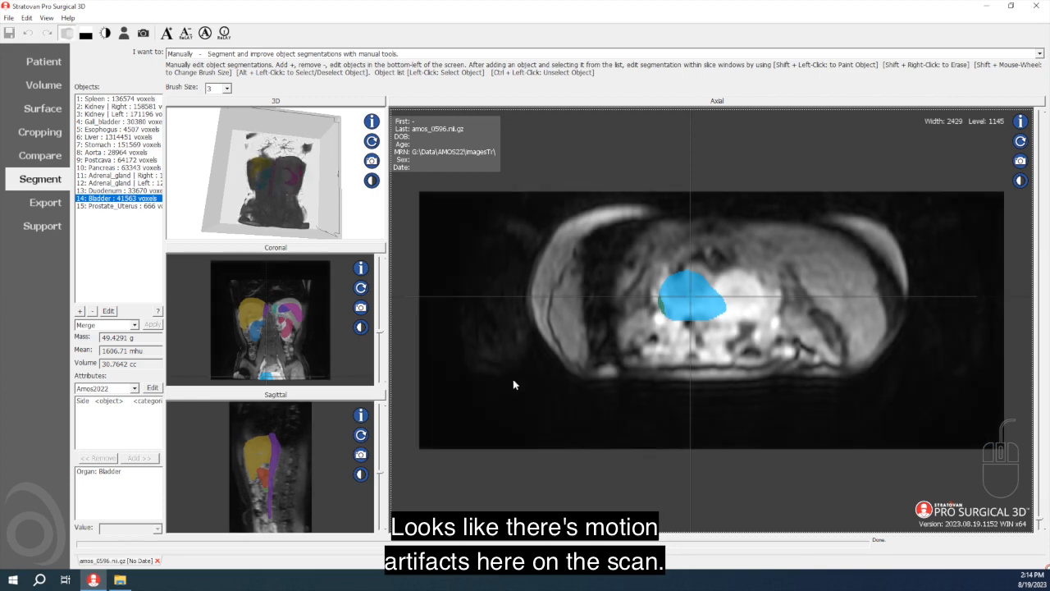
Enlarge the coronal view and go through its slices to compare the bladder, kidney and liver segmentations with the anatomy.
double_click(299, 346)
scroll(638, 414, "down", 10)
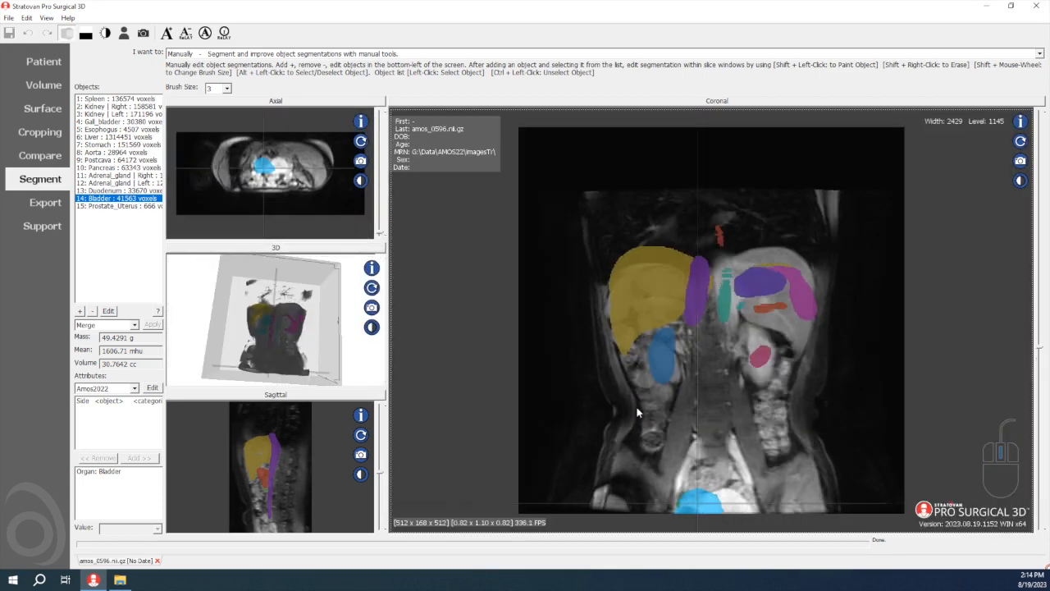
scroll(669, 435, "up", 10)
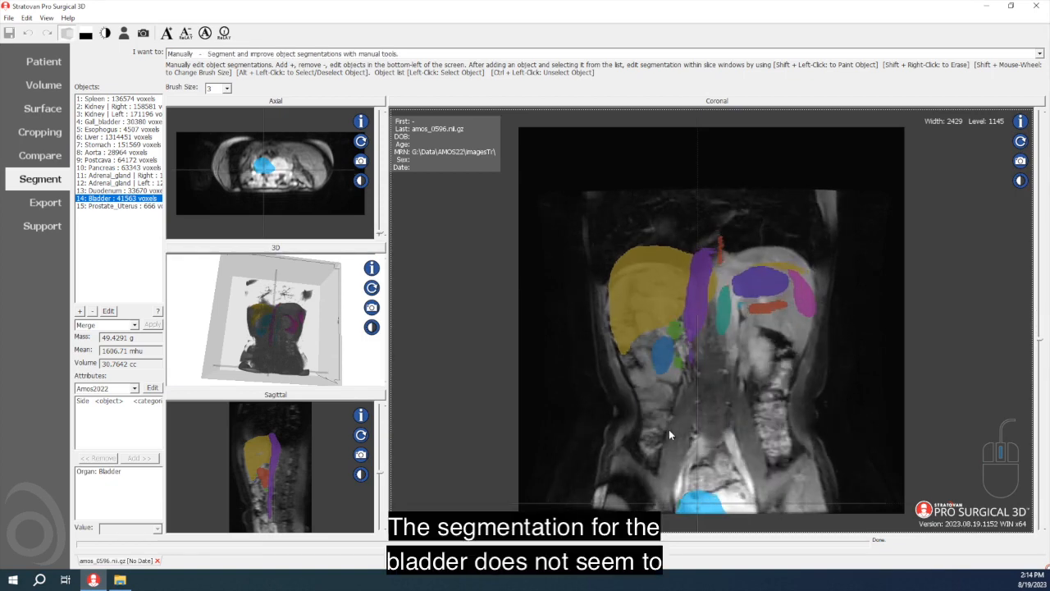
scroll(713, 503, "up", 5)
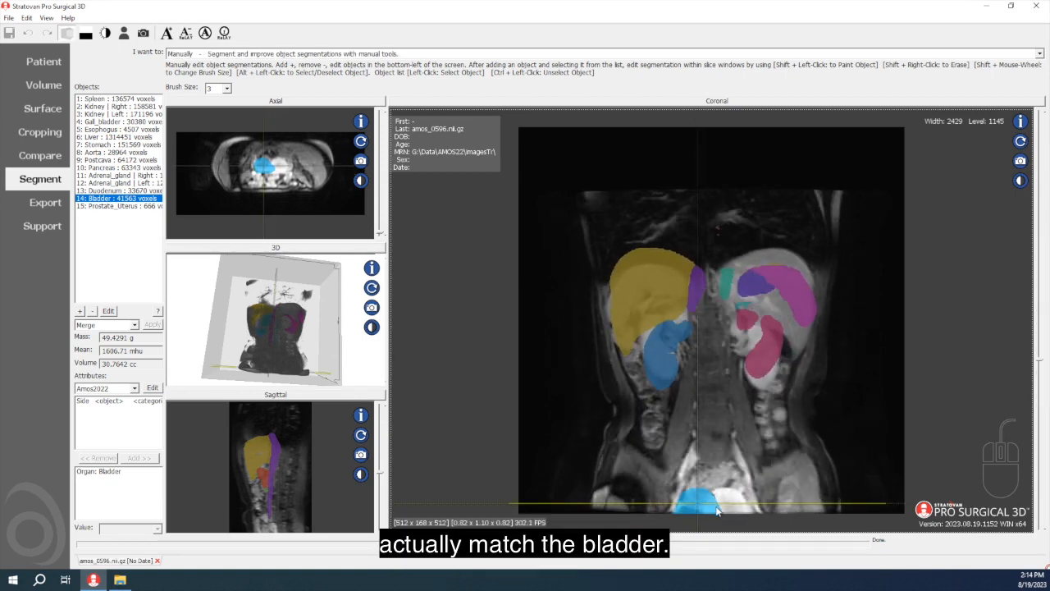
scroll(714, 510, "up", 4)
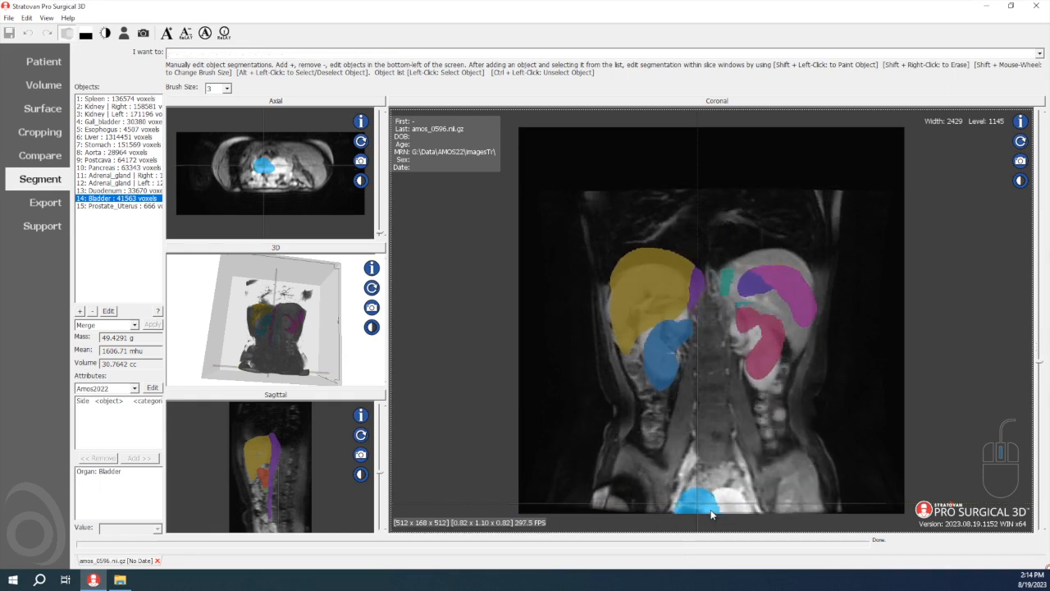
scroll(711, 515, "up", 5)
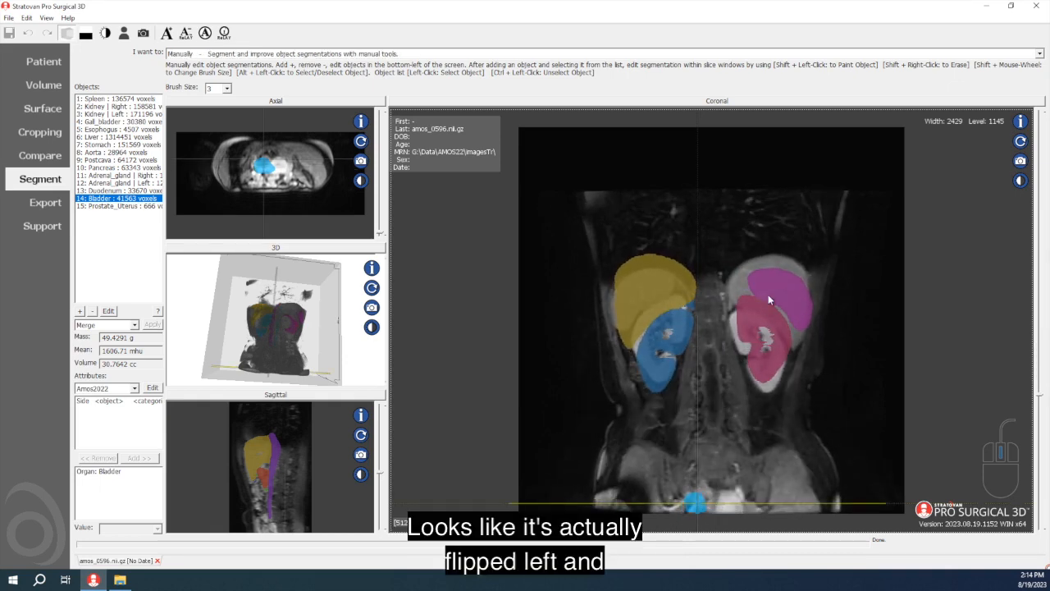
scroll(772, 368, "up", 5)
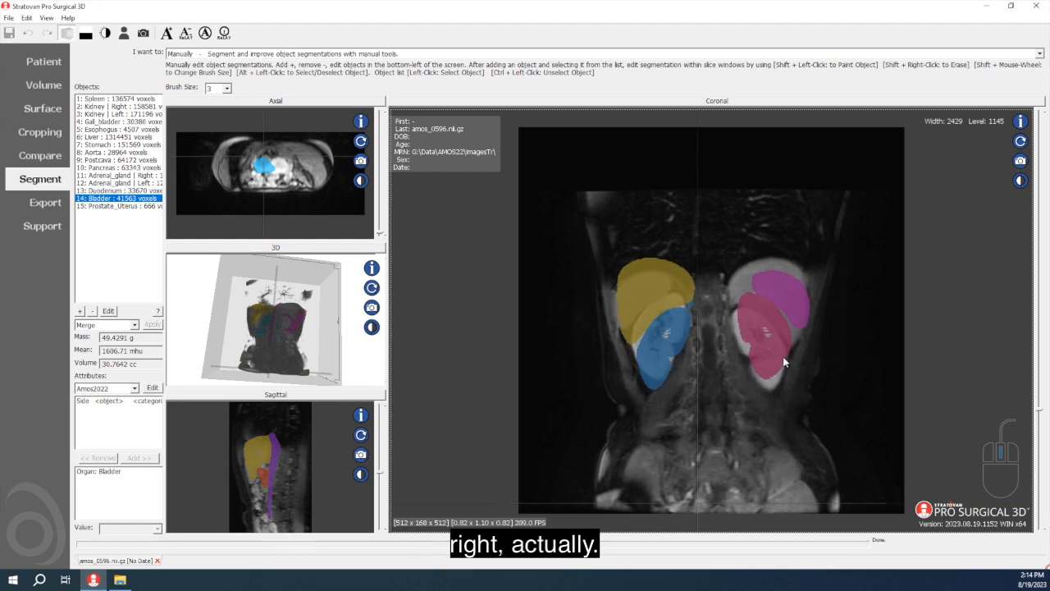
scroll(759, 379, "down", 5)
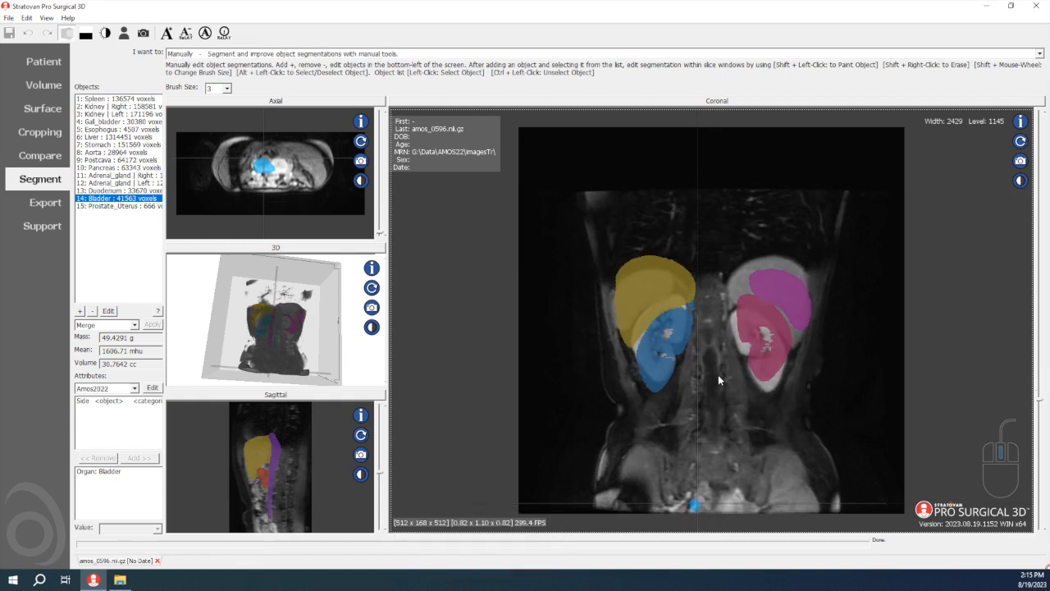
Switch the segmentation task to Batch Operations.
left_click(119, 565)
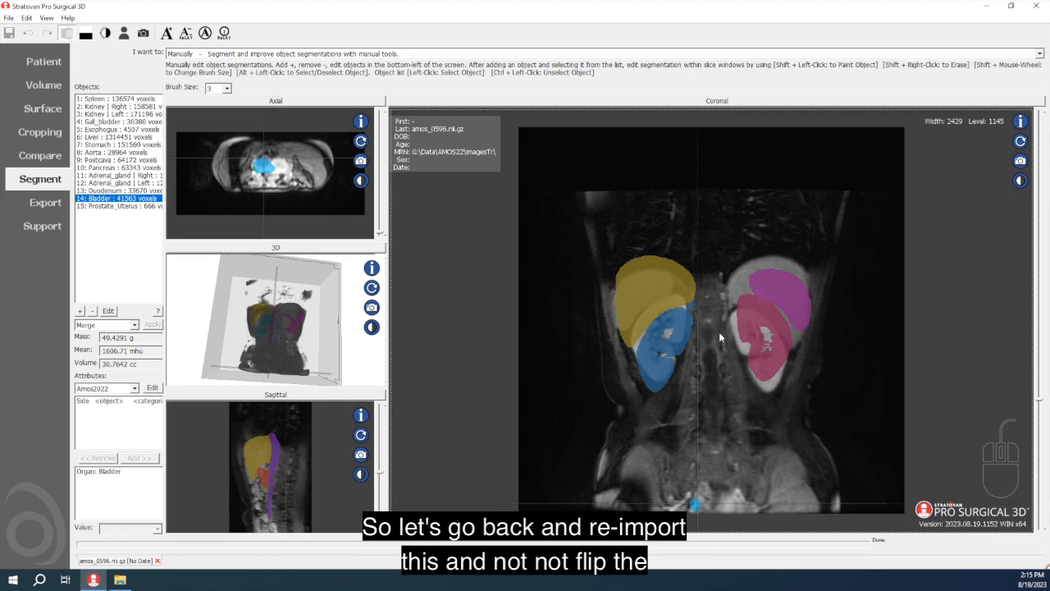
left_click(206, 54)
left_click(246, 95)
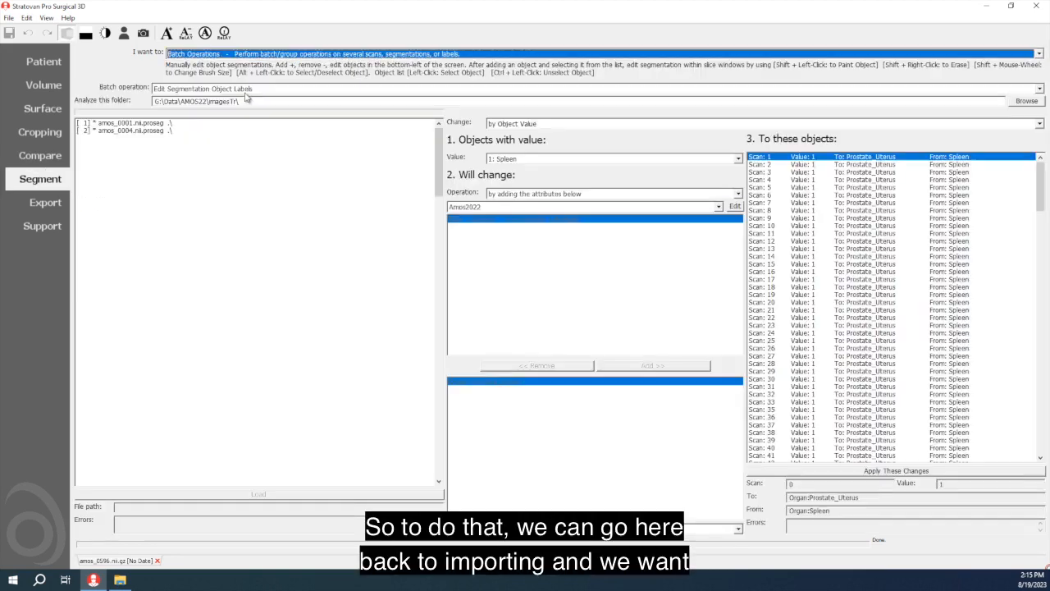
Close the open amos_0596 scan and set the batch operation to Import Segmentation and Label Volumes.
left_click(248, 91)
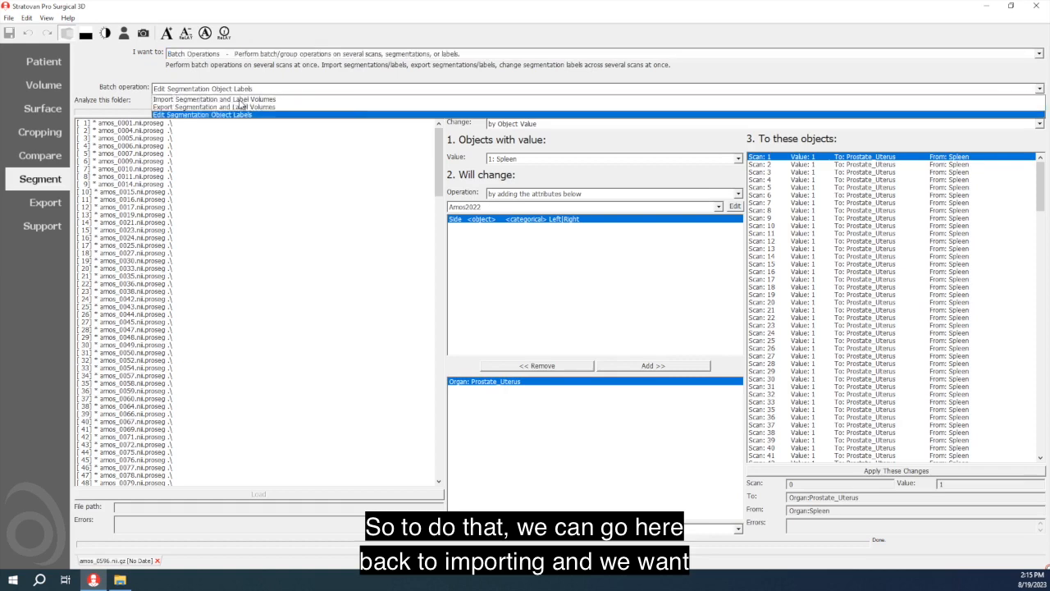
left_click(244, 99)
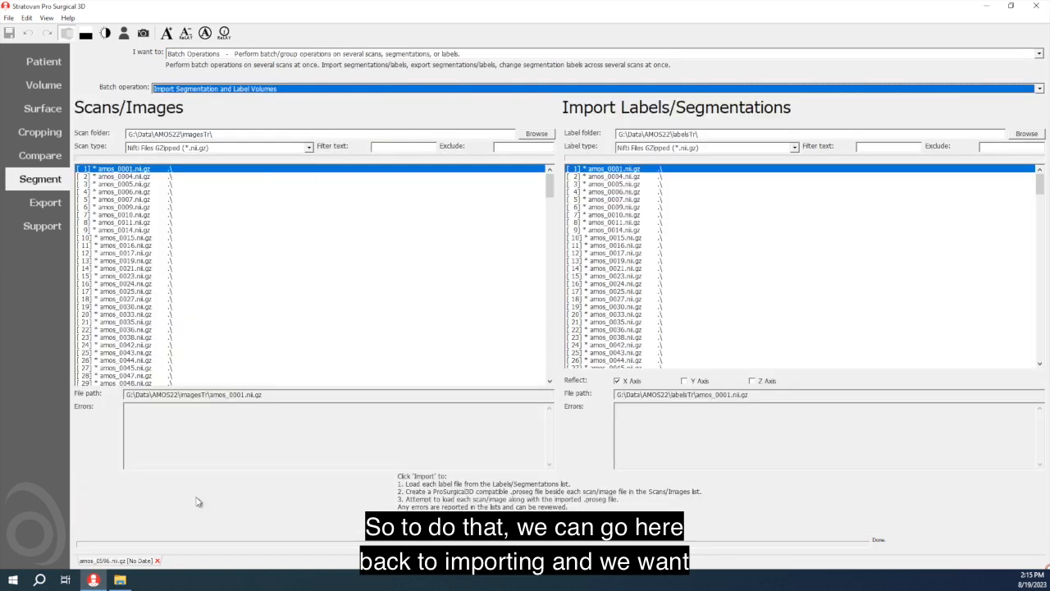
left_click(158, 561)
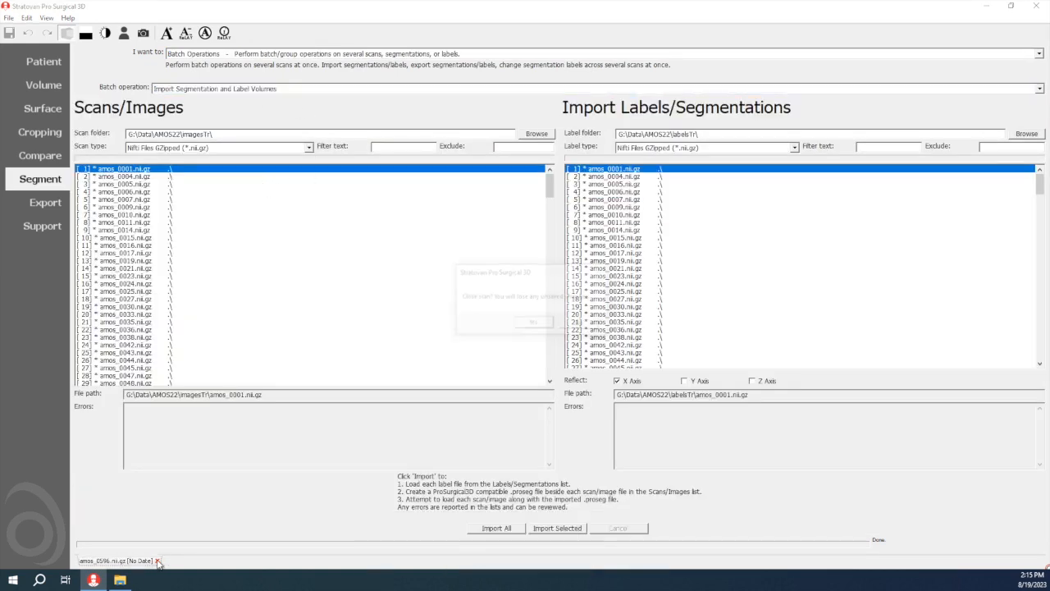
left_click(531, 326)
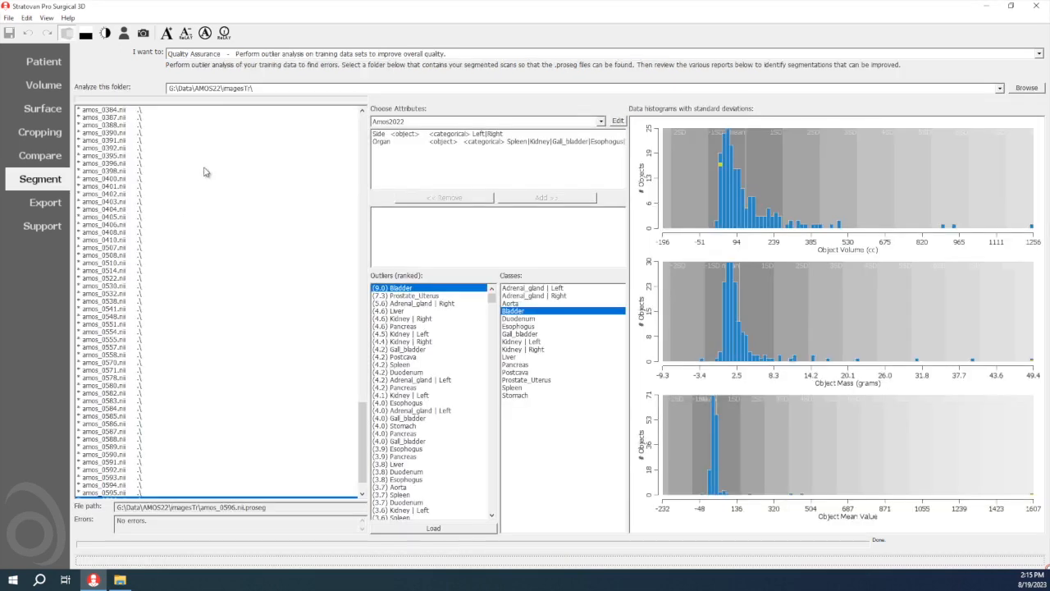
left_click(233, 54)
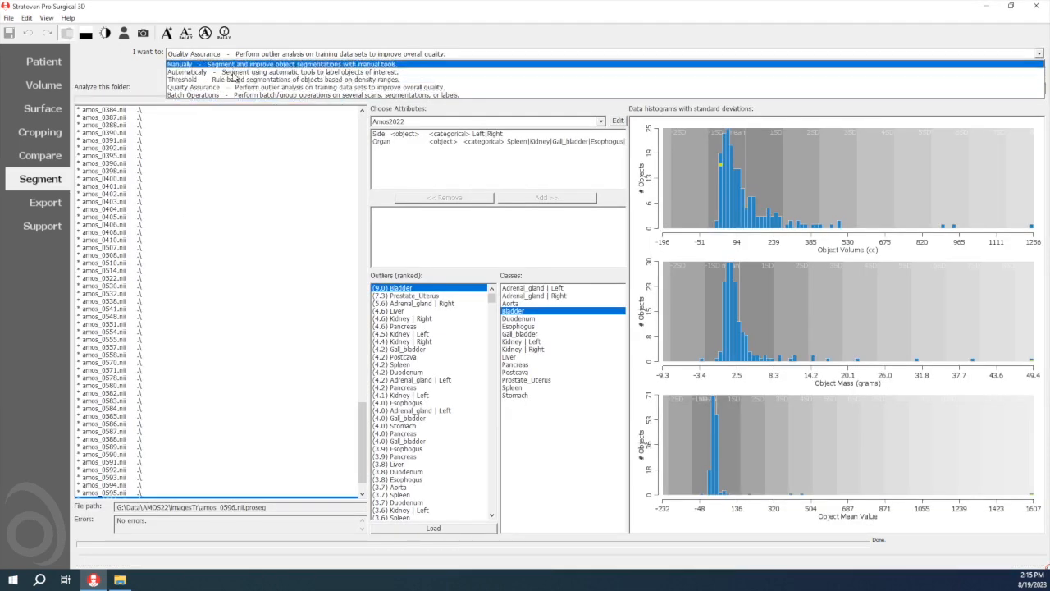
left_click(234, 95)
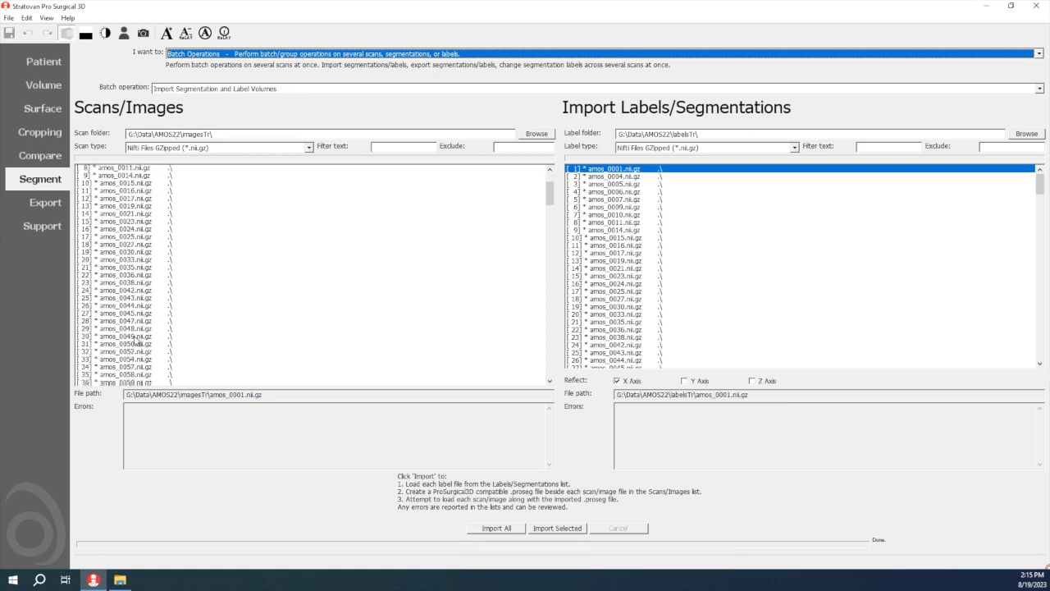
Filter the list of scans to import by the text 596.
scroll(139, 344, "down", 9)
scroll(164, 367, "down", 5)
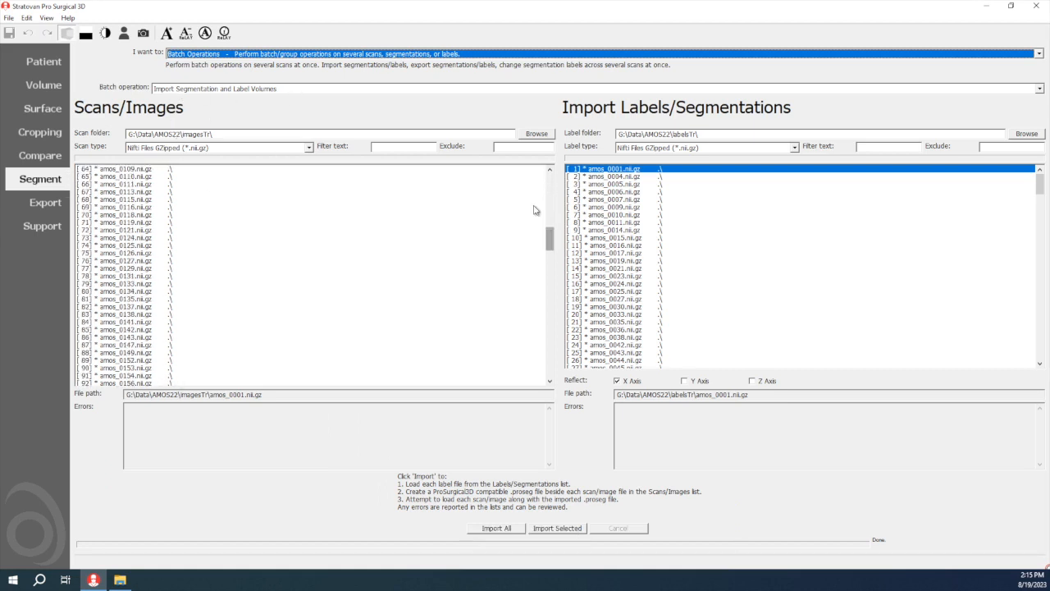
left_click_drag(547, 230, 549, 184)
left_click(408, 147)
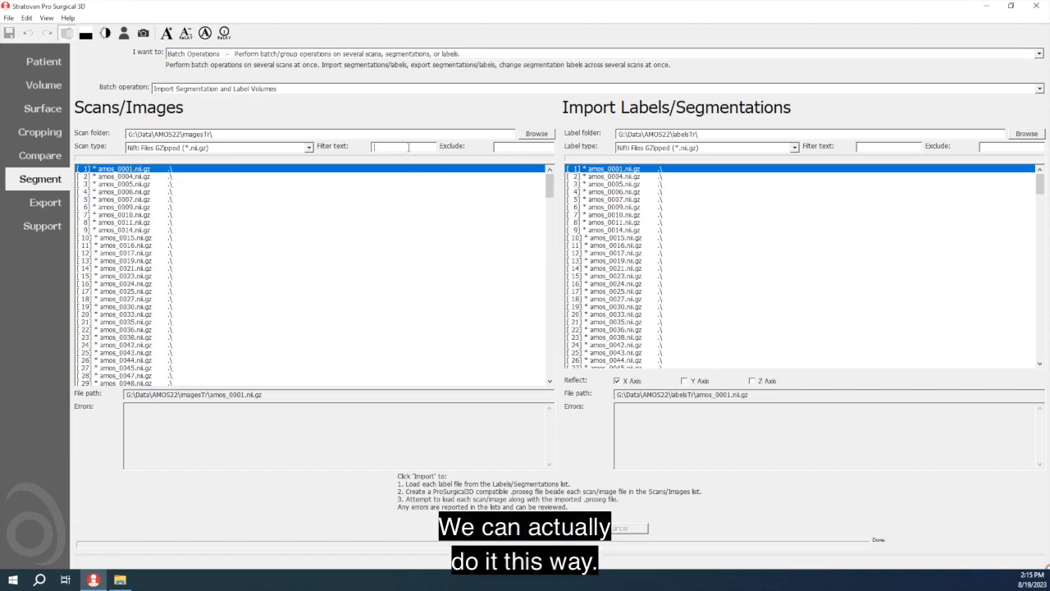
type("596")
key("Return")
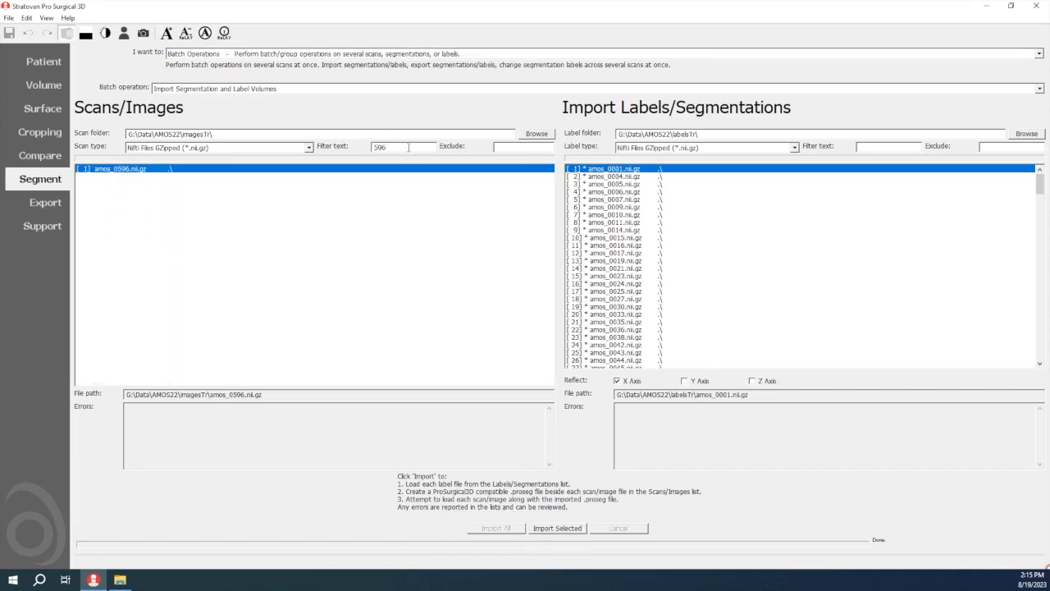
Filter the label files by 596 and import the amos_0596 segmentation without X-axis reflection.
left_click(878, 143)
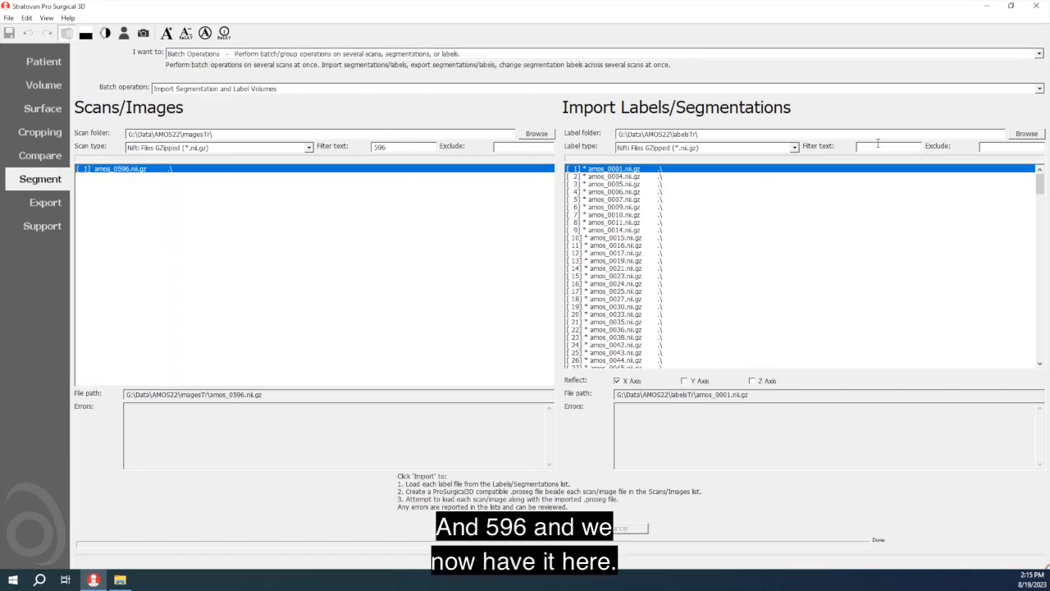
key("Return")
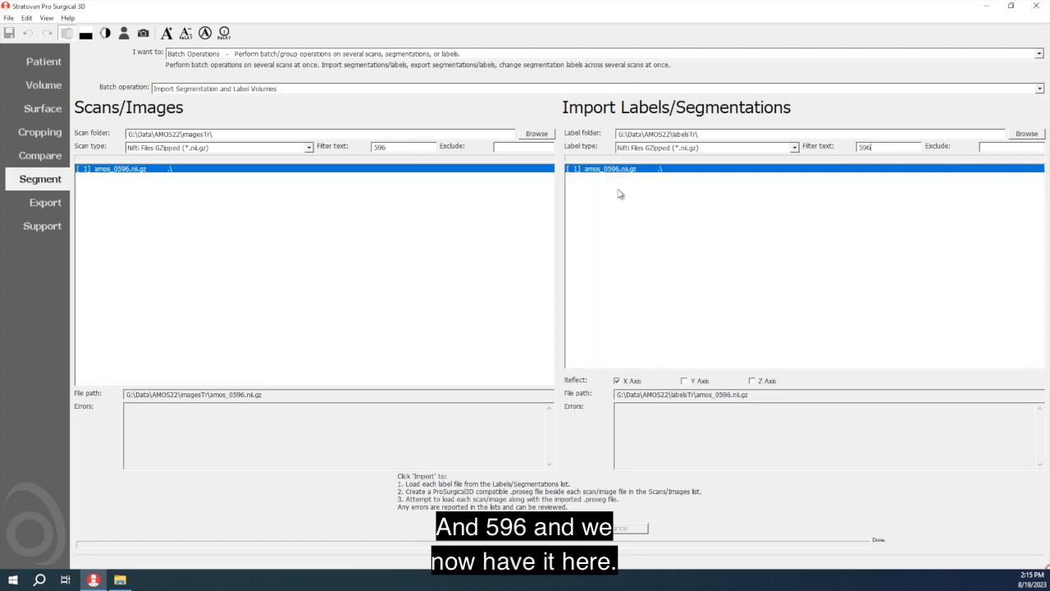
left_click(618, 382)
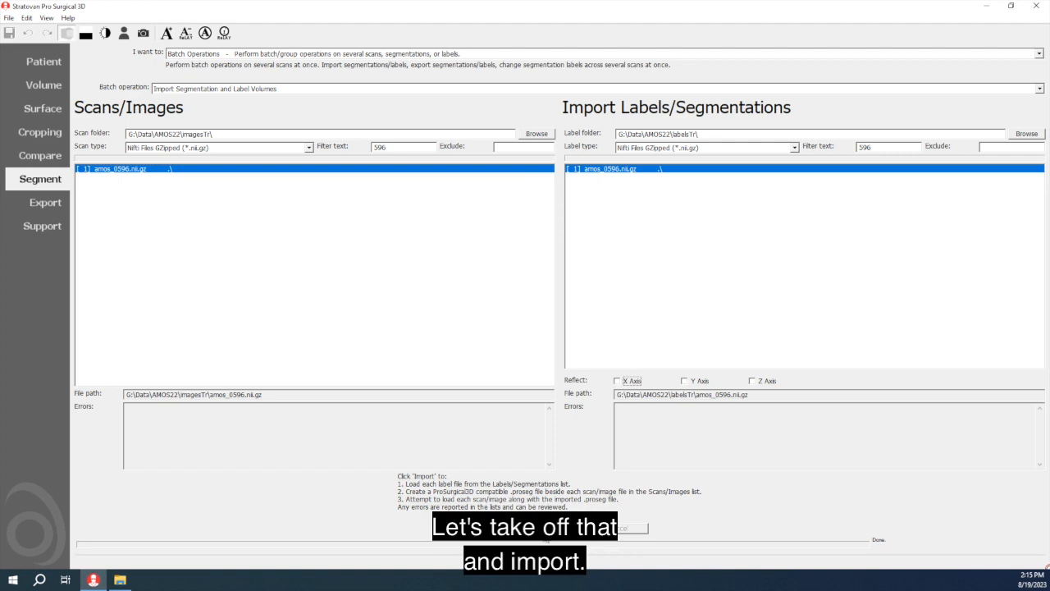
left_click(503, 529)
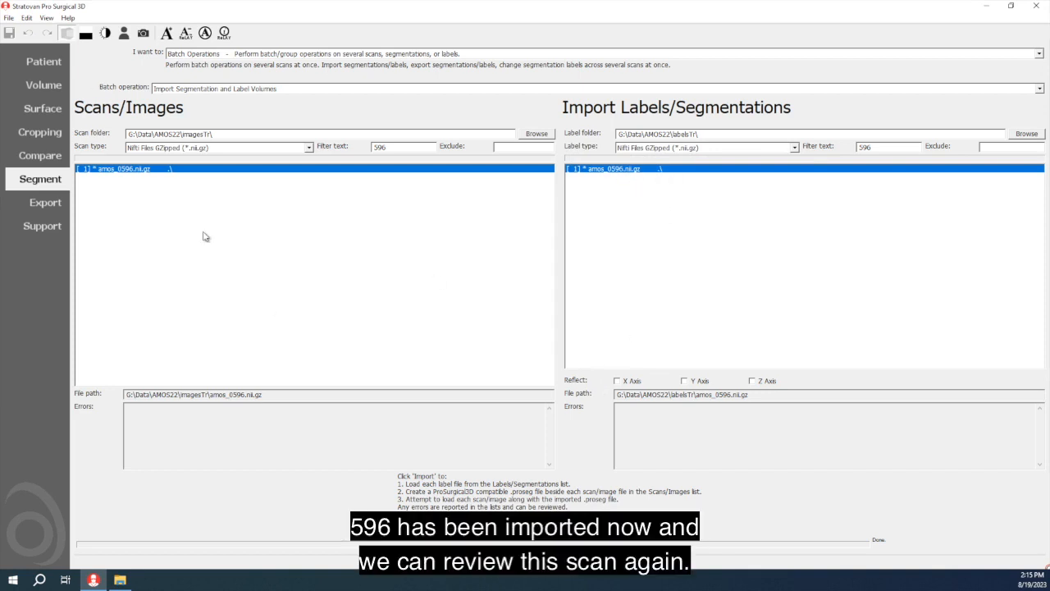
Load the amos_0596.nii.gz scan from the imagesTr folder.
left_click(42, 65)
left_click(115, 112)
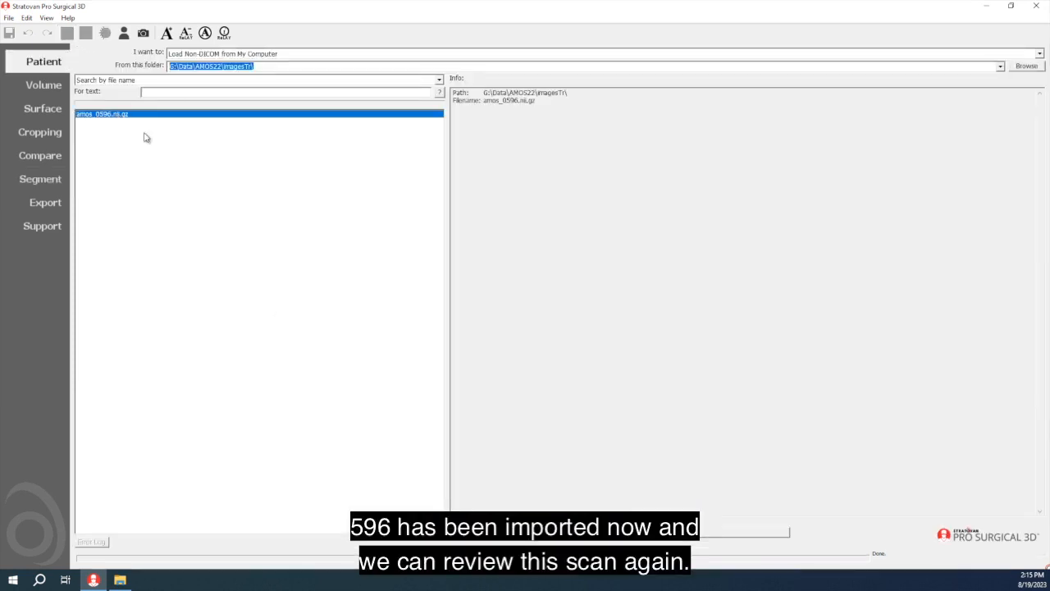
left_click(600, 533)
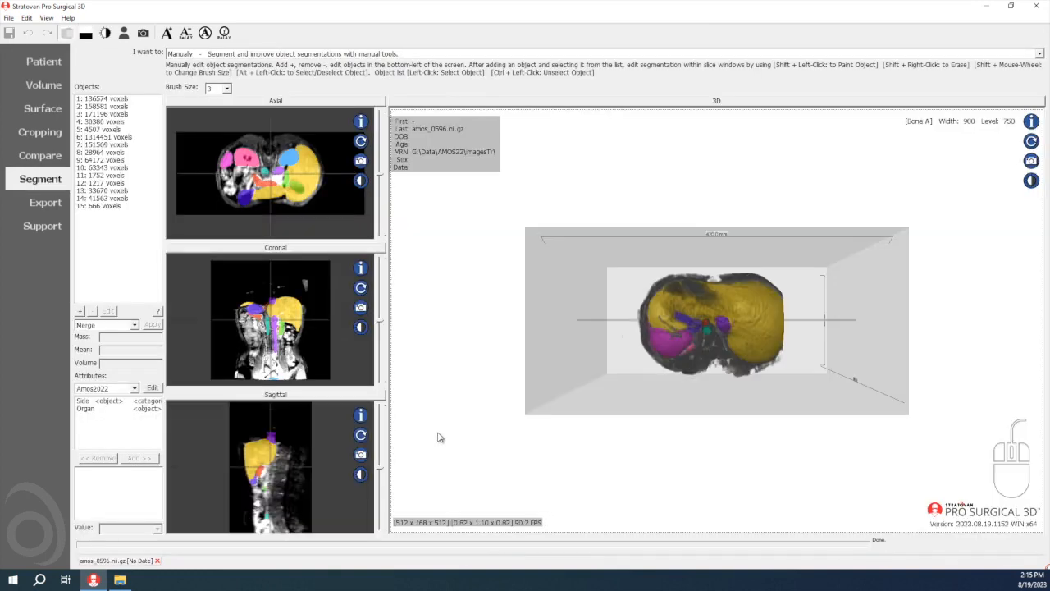
Enlarge the coronal view and go through its slices to compare the re-imported segmentations with the anatomy.
double_click(299, 251)
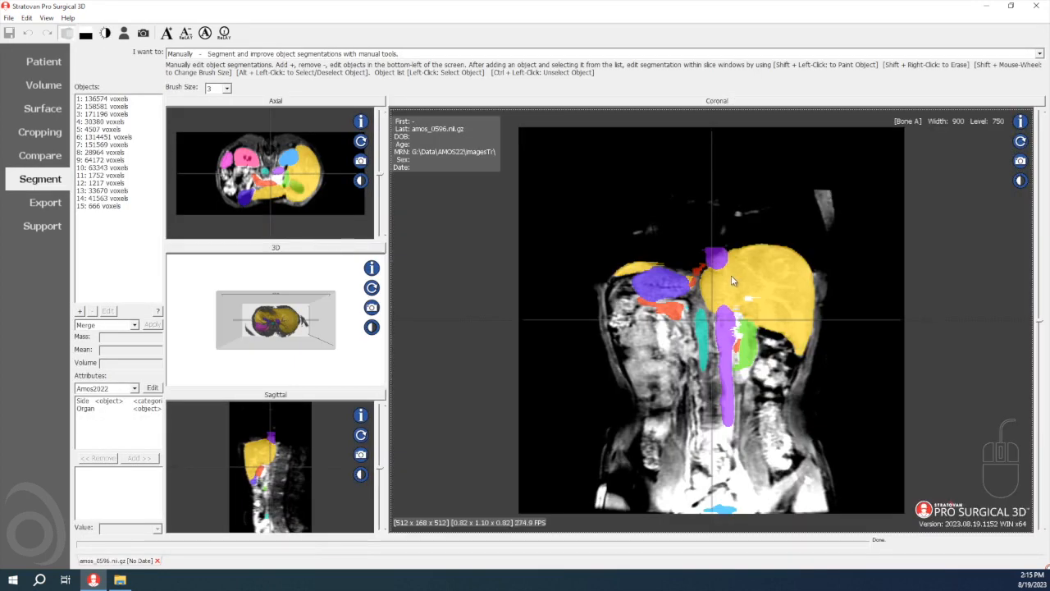
scroll(738, 294, "down", 10)
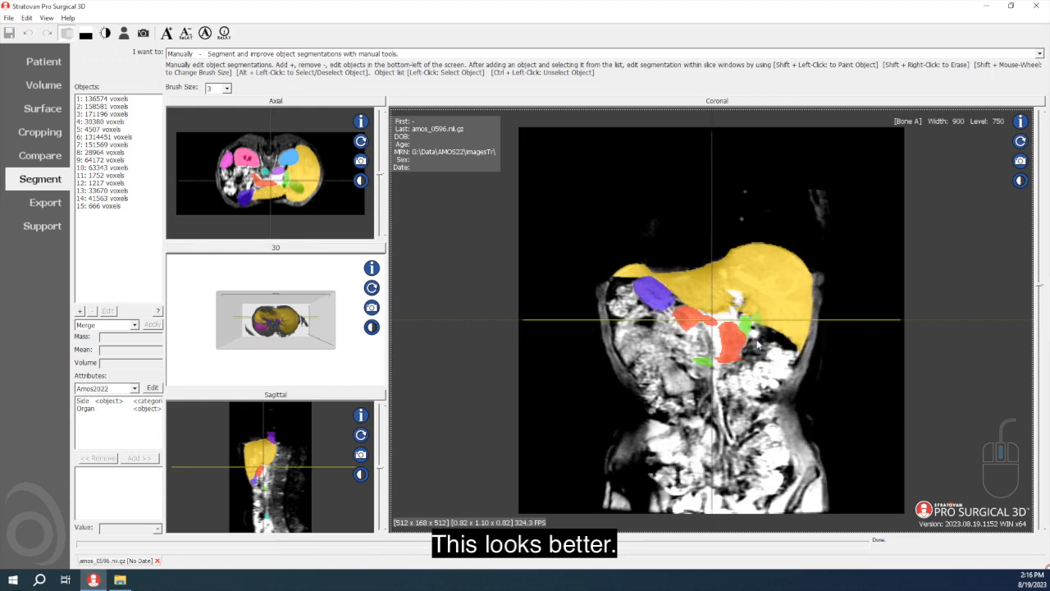
scroll(757, 367, "up", 8)
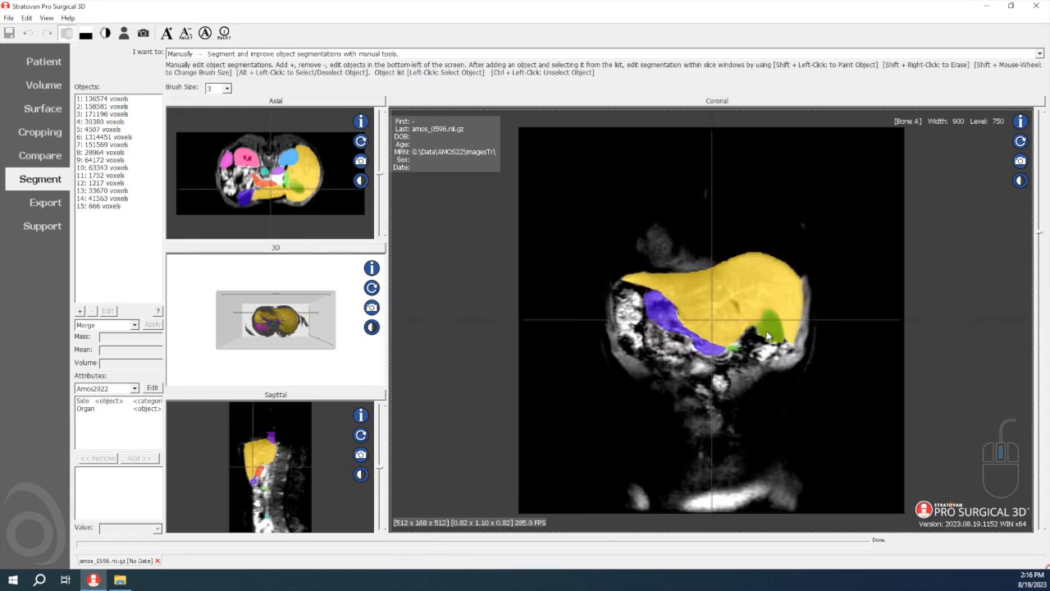
scroll(770, 342, "up", 6)
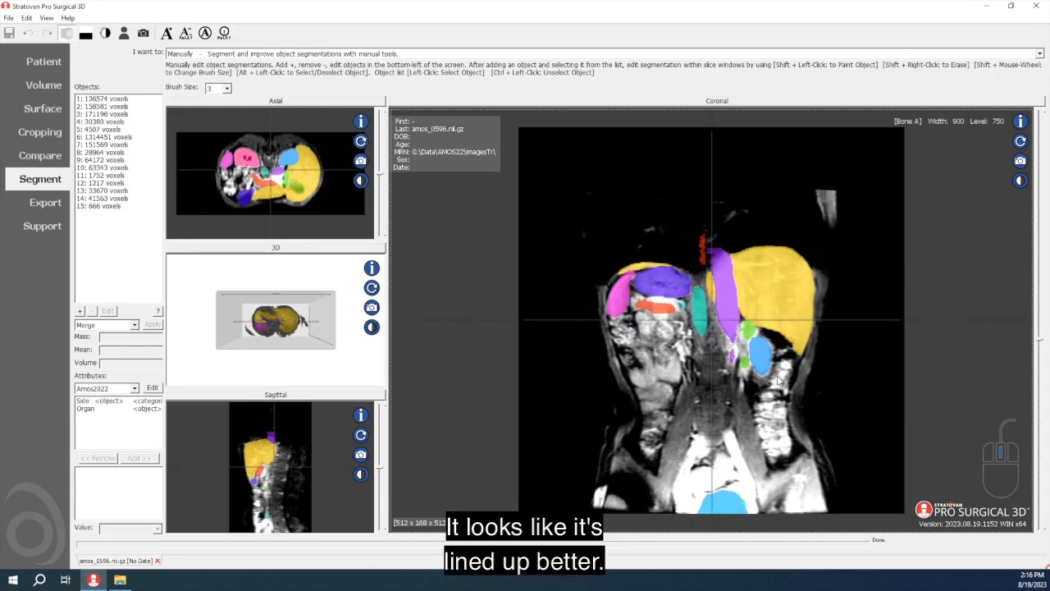
Adjust the window to about width 866 and level 1985 and check the kidney and bladder segmentations in the coronal slices.
left_click_drag(765, 515, 773, 496)
scroll(774, 496, "down", 2)
left_click_drag(754, 450, 750, 481)
scroll(751, 484, "down", 2)
scroll(755, 471, "up", 8)
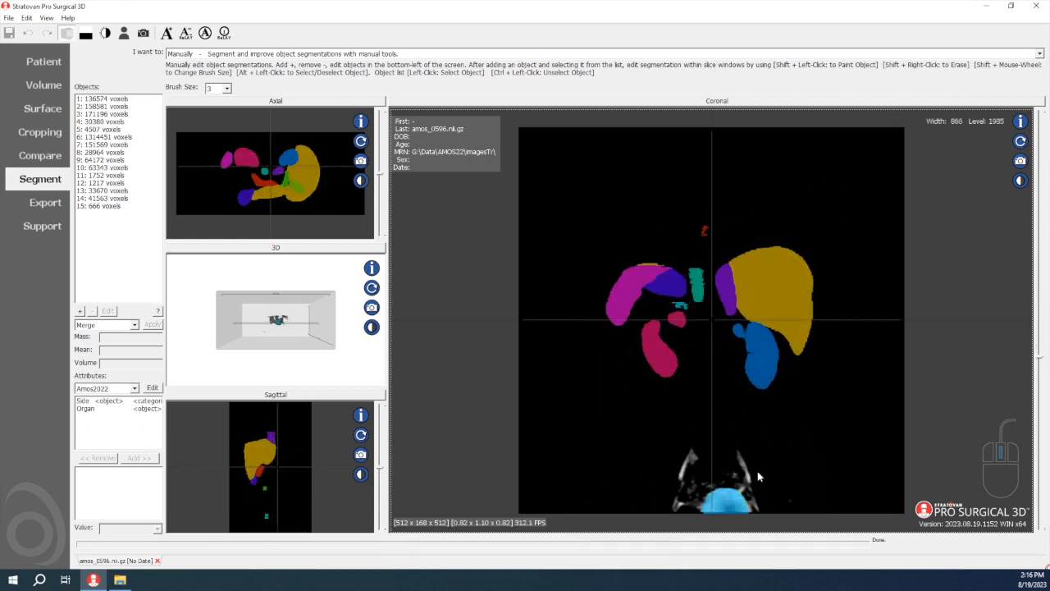
scroll(752, 443, "up", 2)
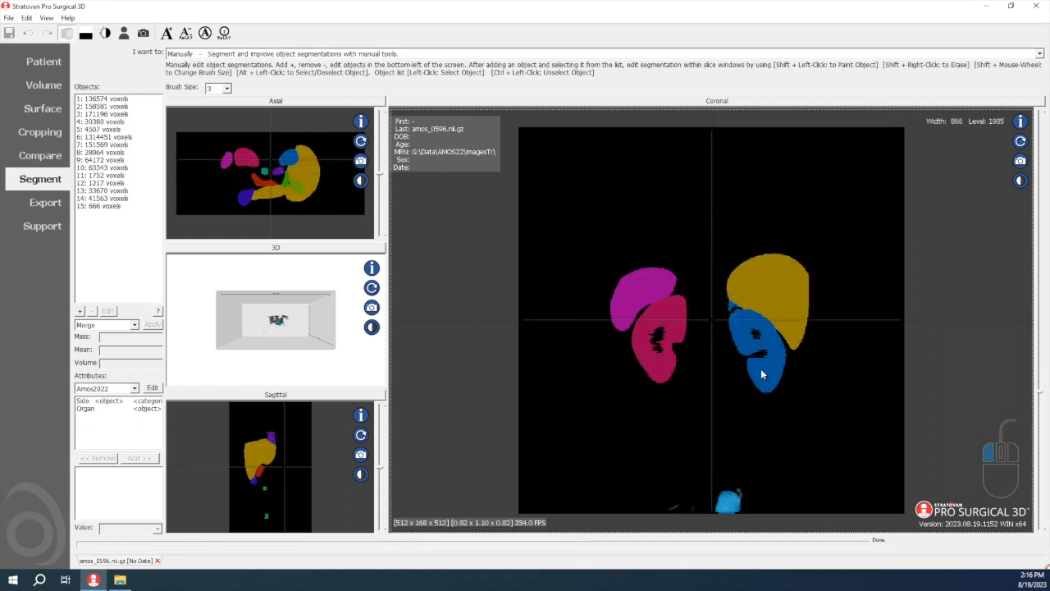
Enlarge the 3D view, adjust the window to about width 874 and level 1451, and examine the segmentations from the front.
left_click(286, 248)
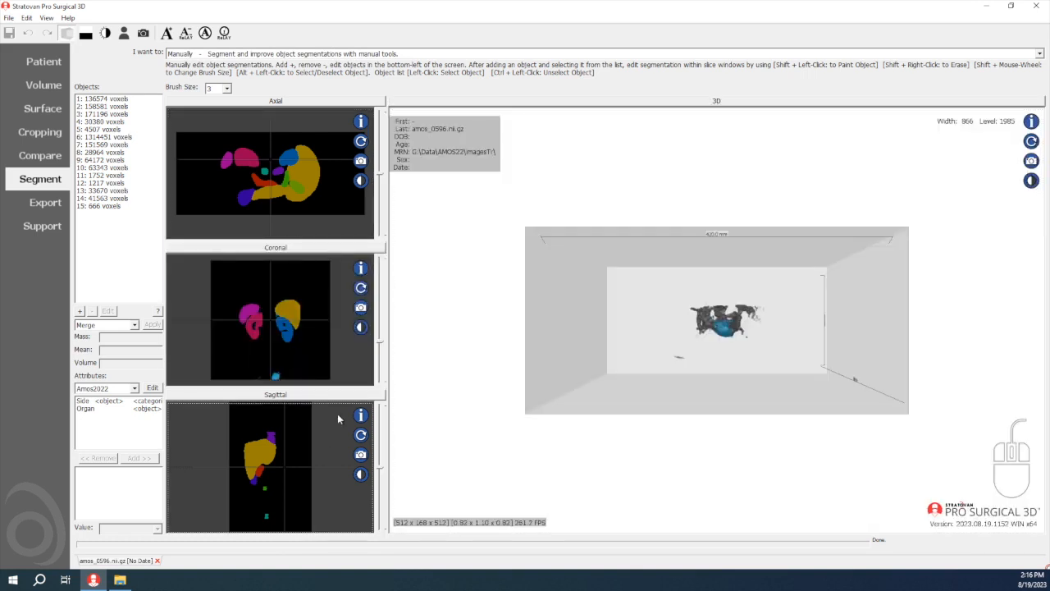
left_click_drag(633, 403, 631, 254)
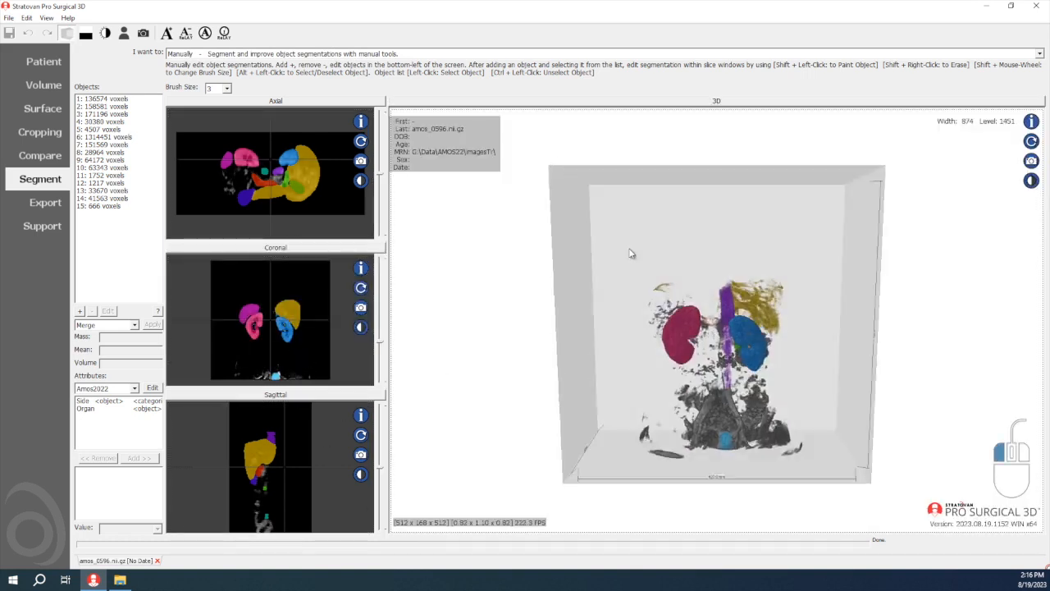
left_click_drag(726, 414, 745, 325)
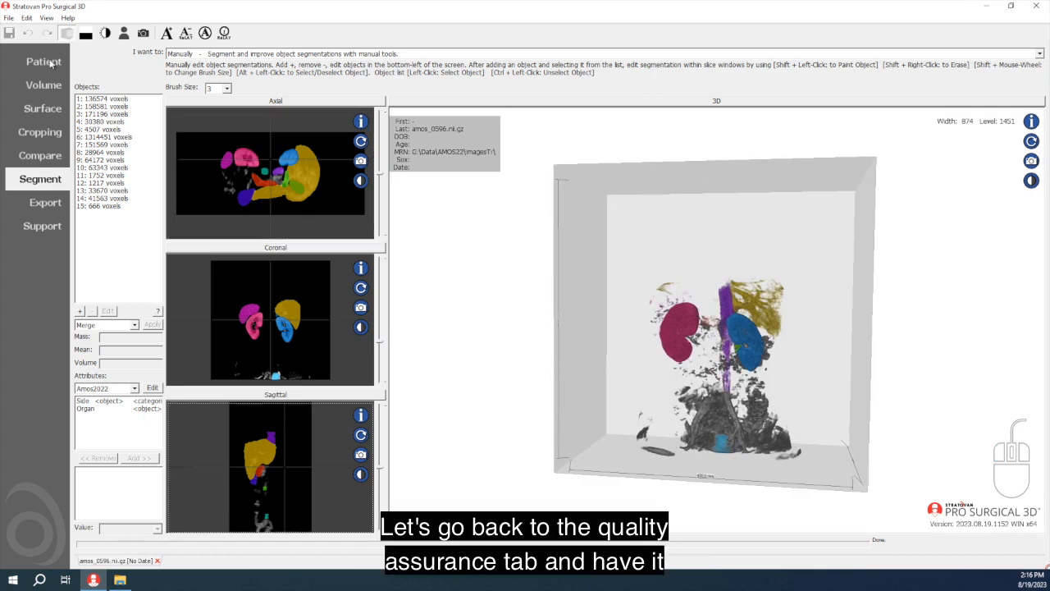
Rerun the Quality Assurance outlier analysis on the imagesTr folder and select the unlabelled outlier belonging to amos_0596.
left_click(261, 56)
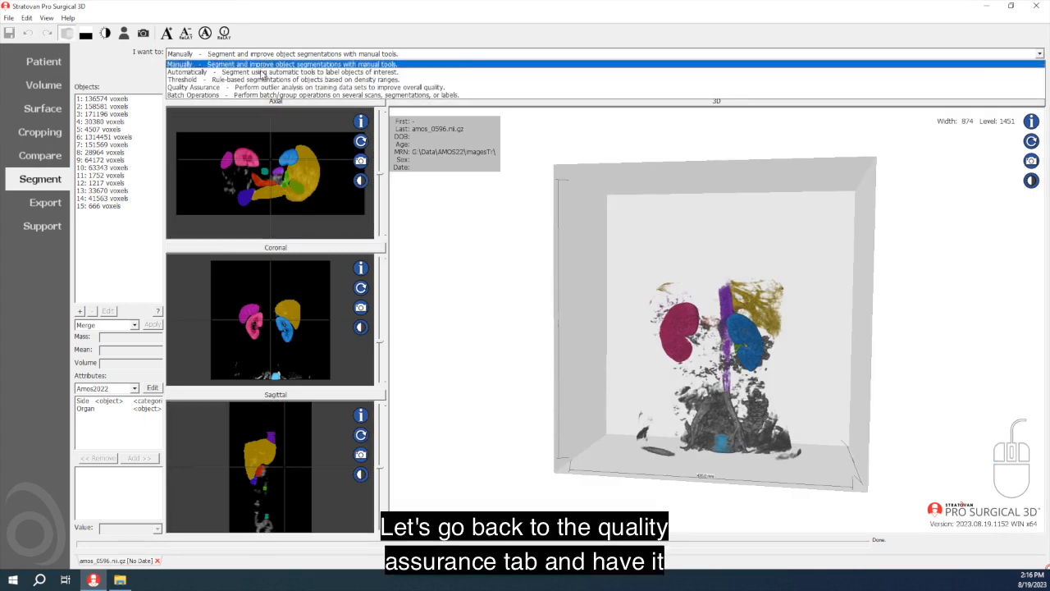
left_click(250, 90)
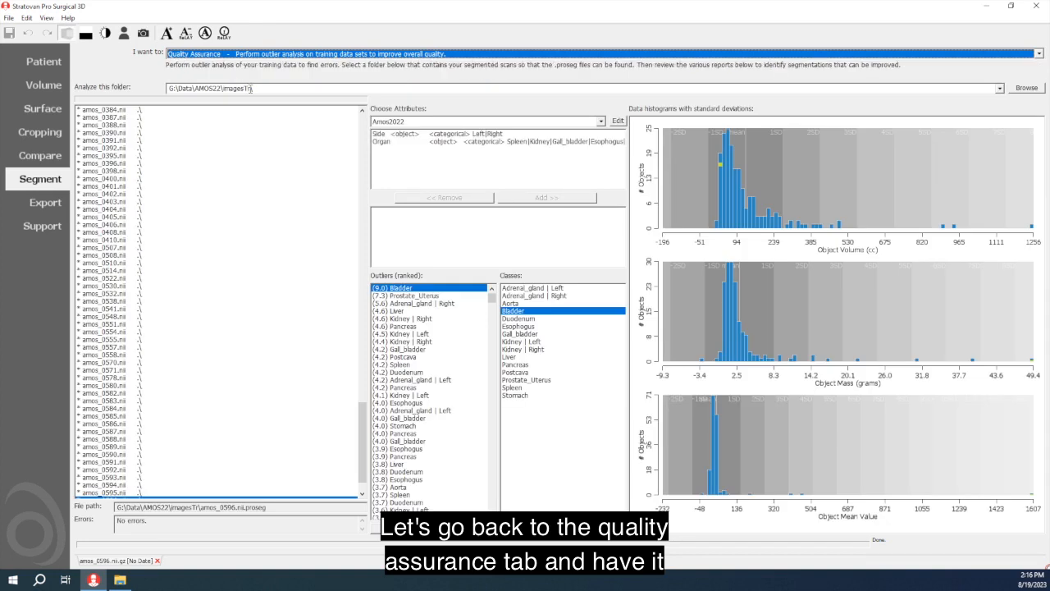
left_click(251, 89)
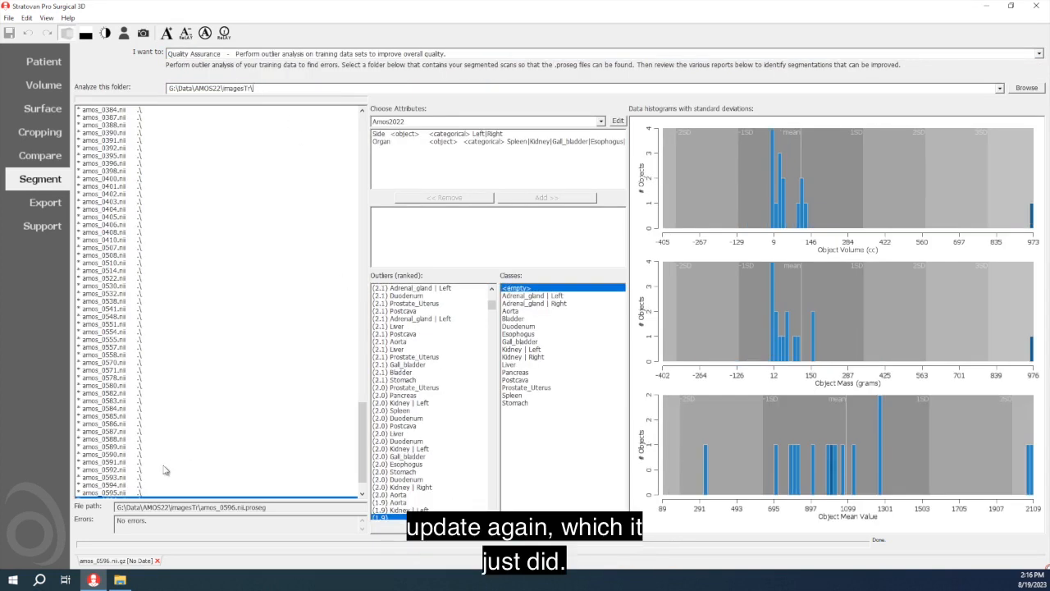
scroll(172, 466, "down", 3)
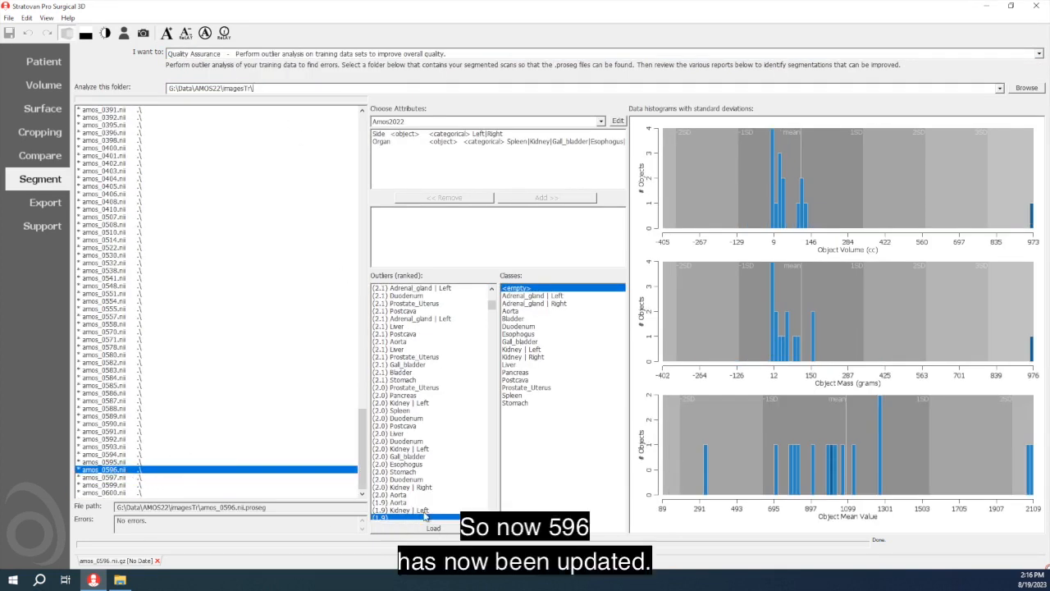
scroll(402, 504, "down", 3)
left_click(402, 456)
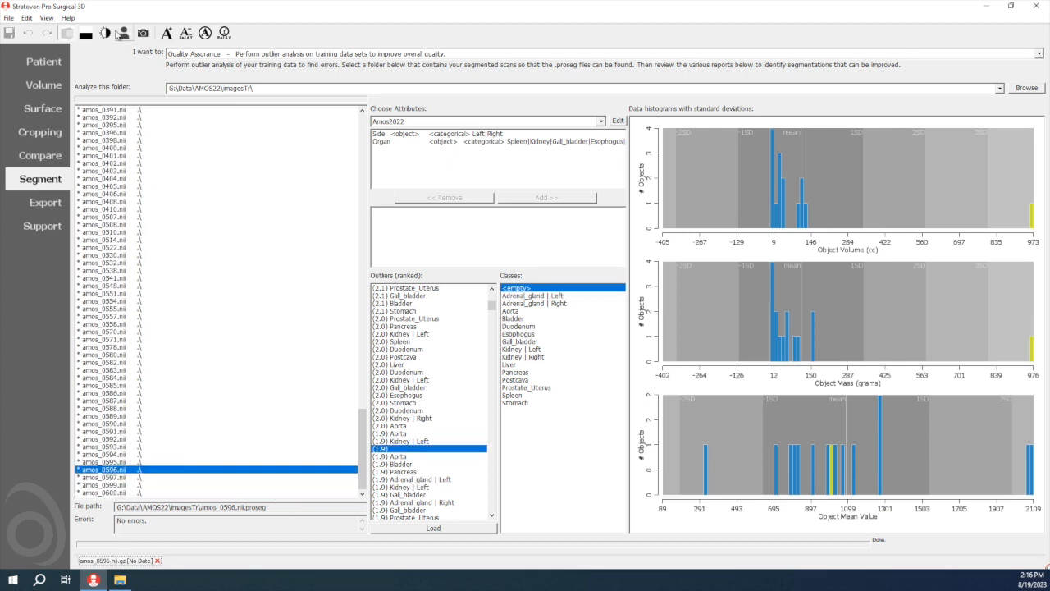
Return to manual segmentation of the loaded amos_0596 scan.
left_click(38, 66)
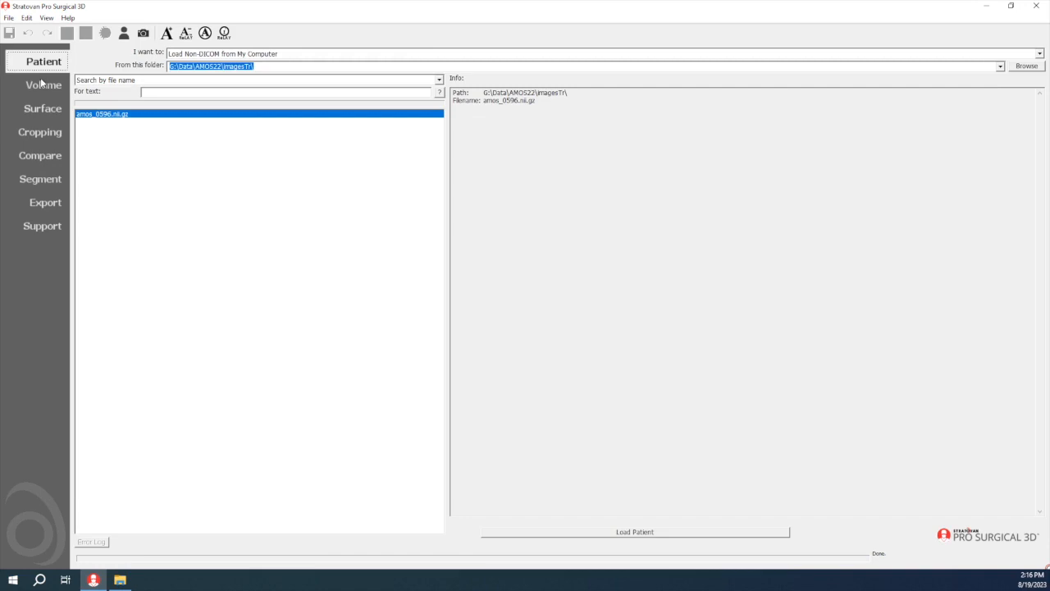
left_click(39, 178)
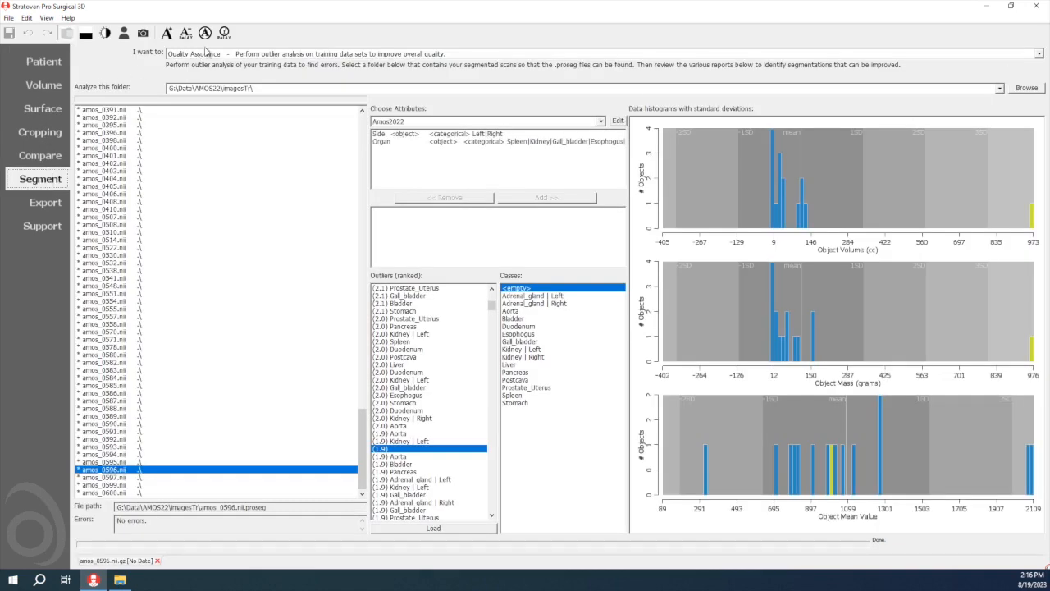
left_click(206, 52)
left_click(209, 74)
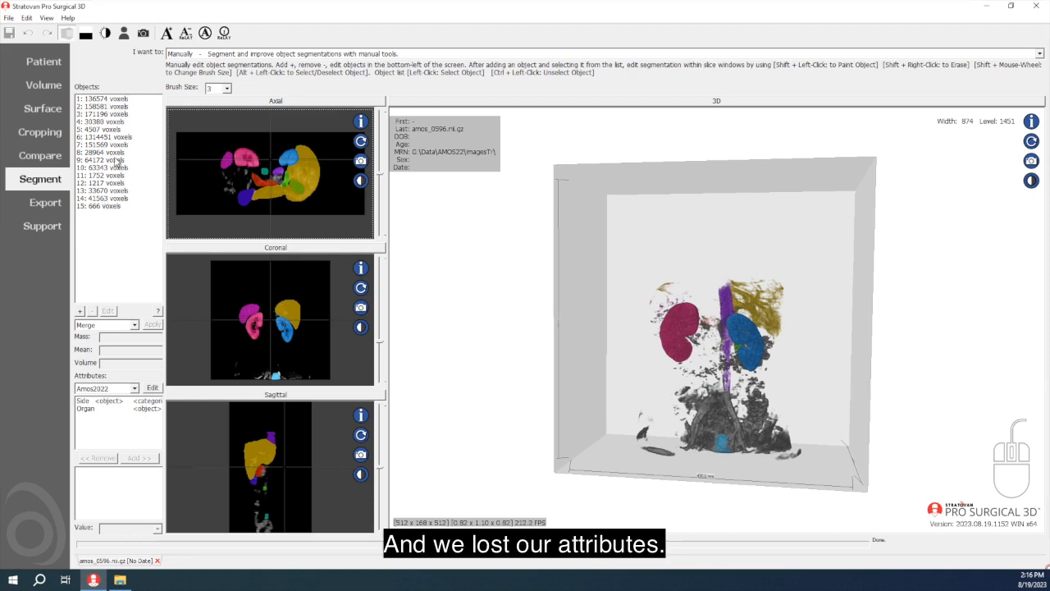
Assign the Organ attribute with the value Spleen to object 1.
left_click(105, 99)
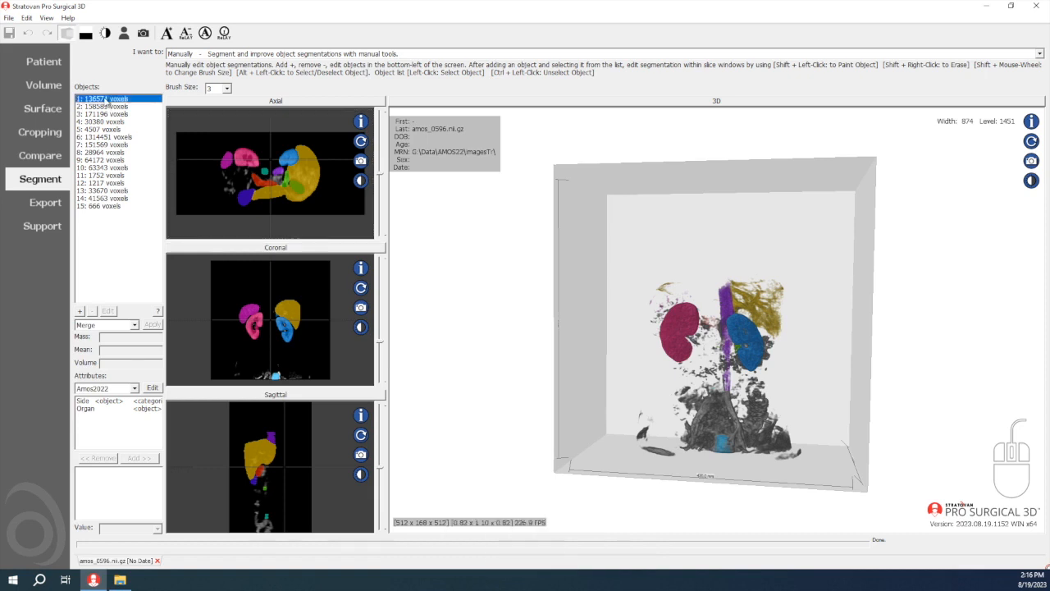
left_click(105, 410)
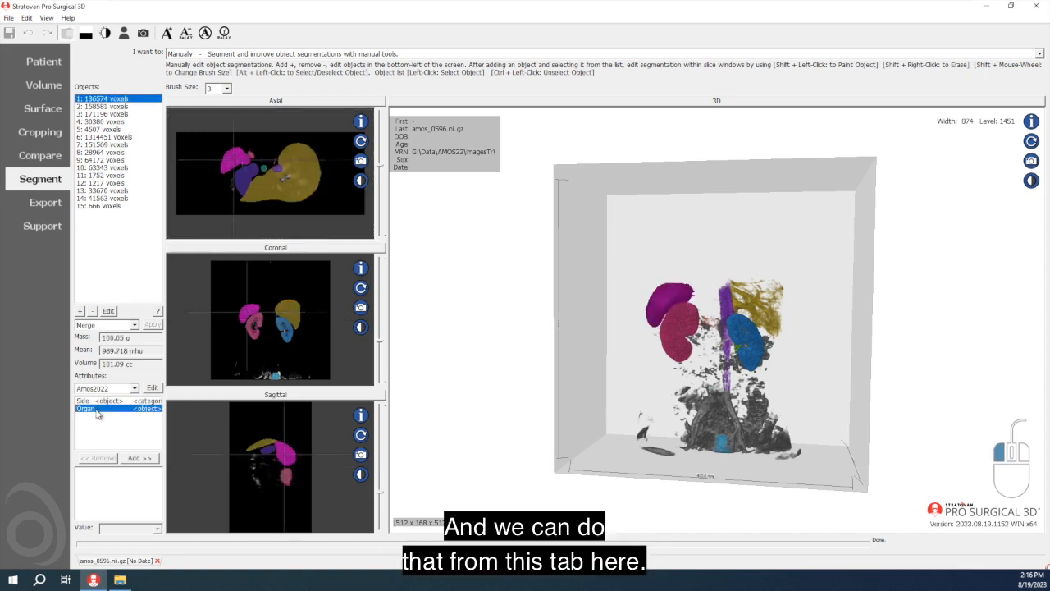
left_click(139, 458)
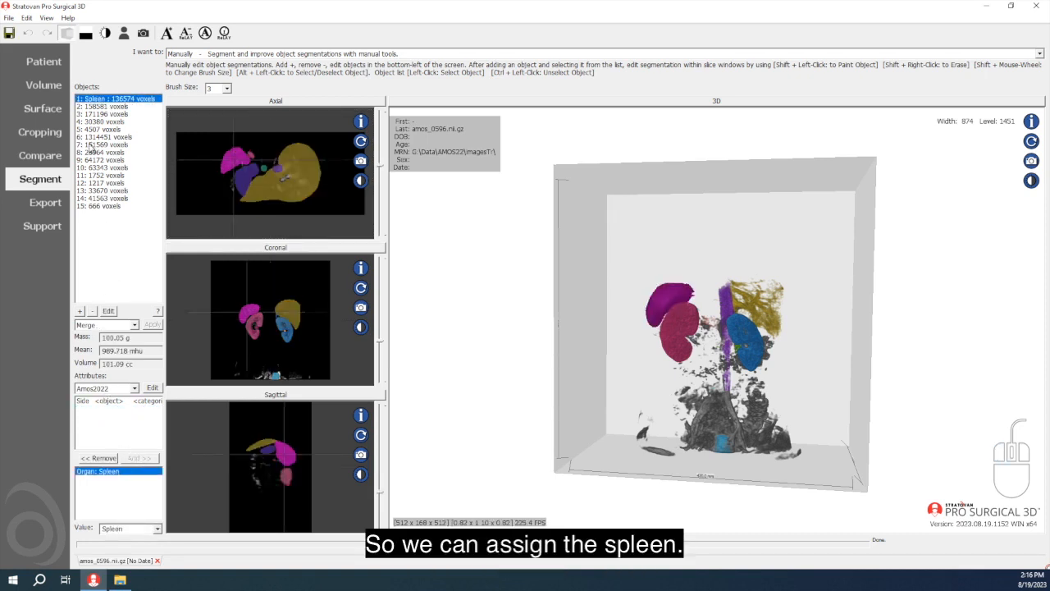
Assign object 2 the Side attribute with the value Right and the Organ attribute with the value Kidney.
left_click(107, 107)
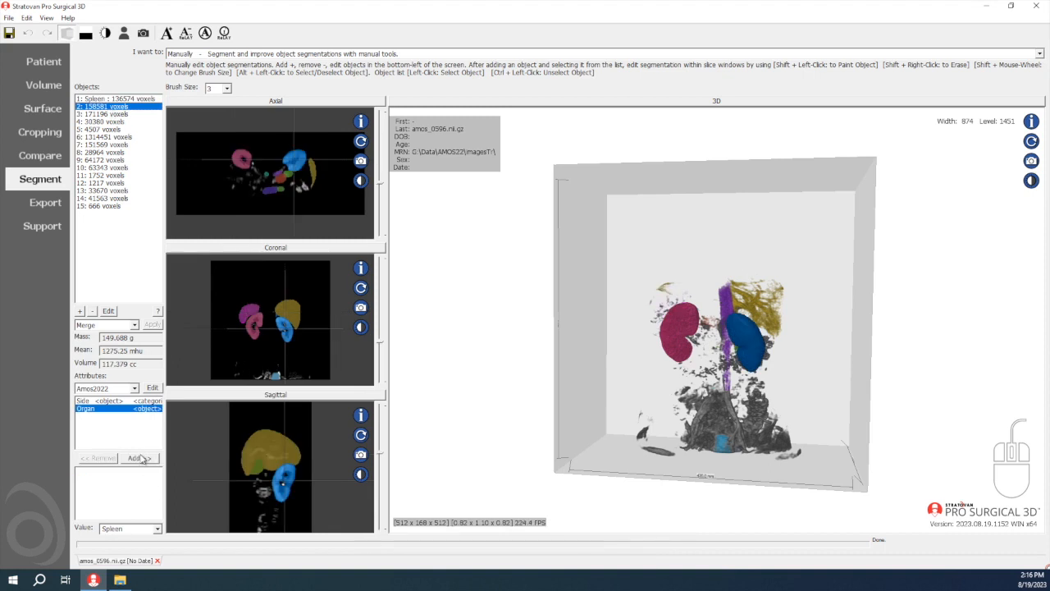
left_click(156, 532)
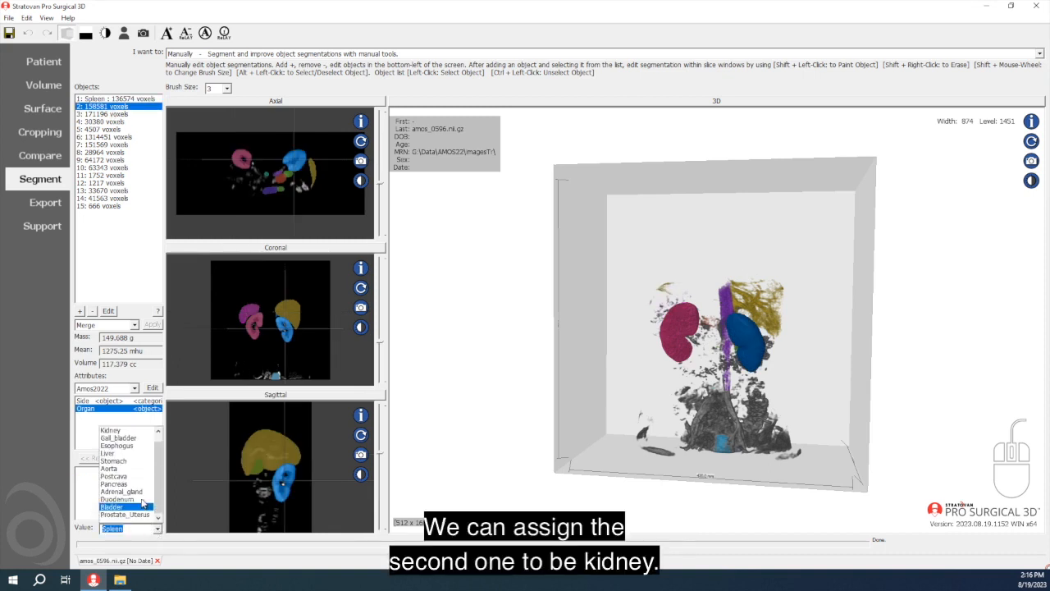
left_click(126, 437)
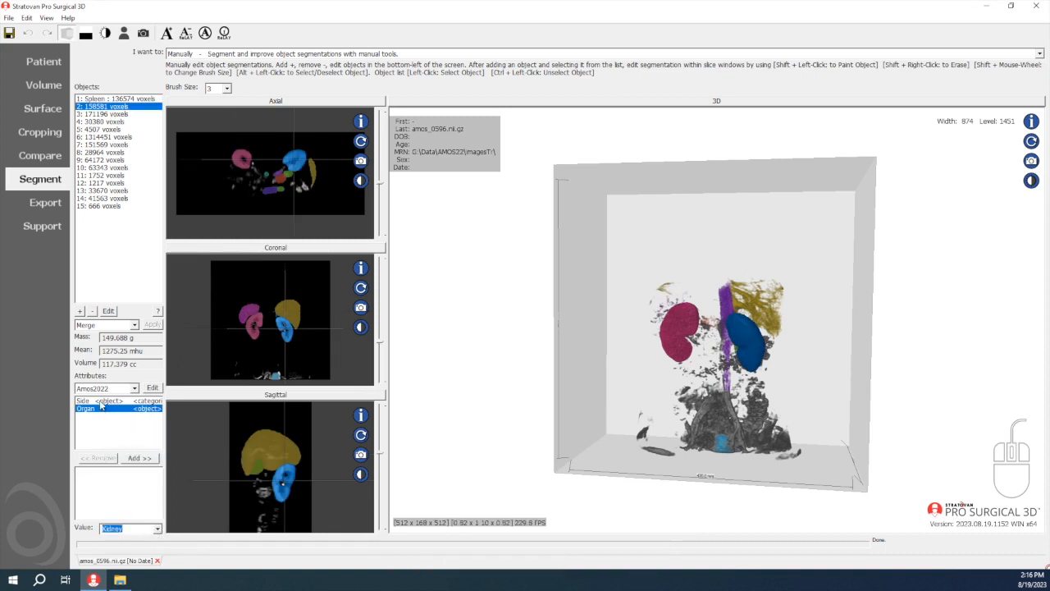
left_click(104, 401)
left_click(136, 459)
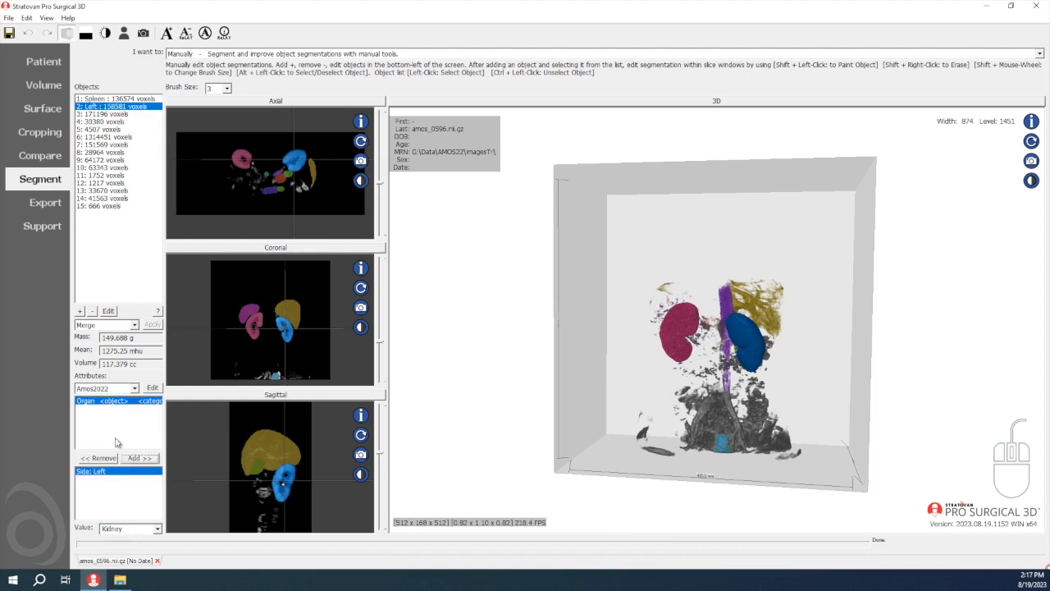
left_click(138, 458)
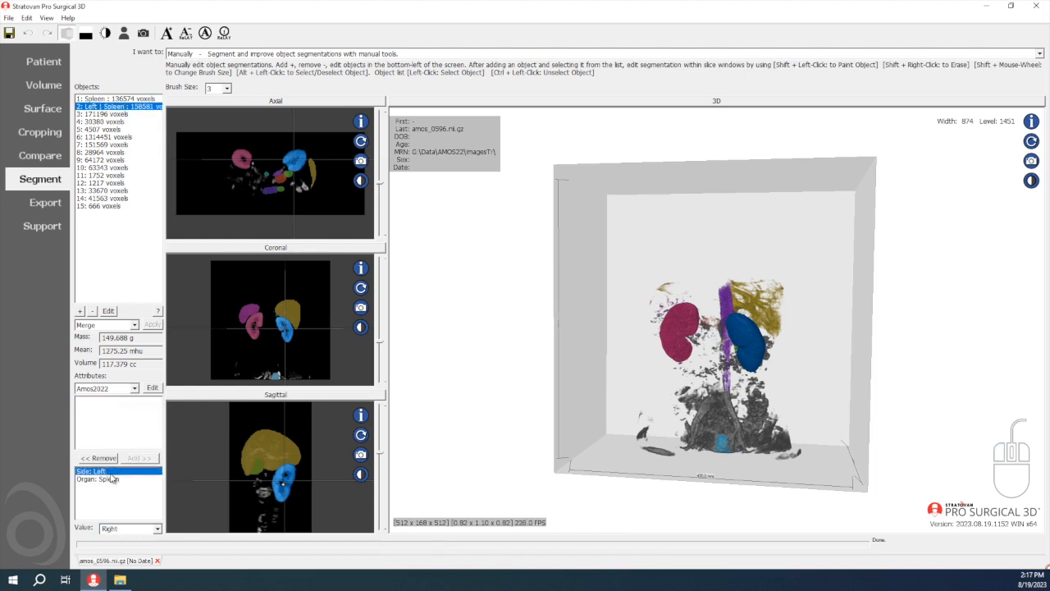
left_click(144, 529)
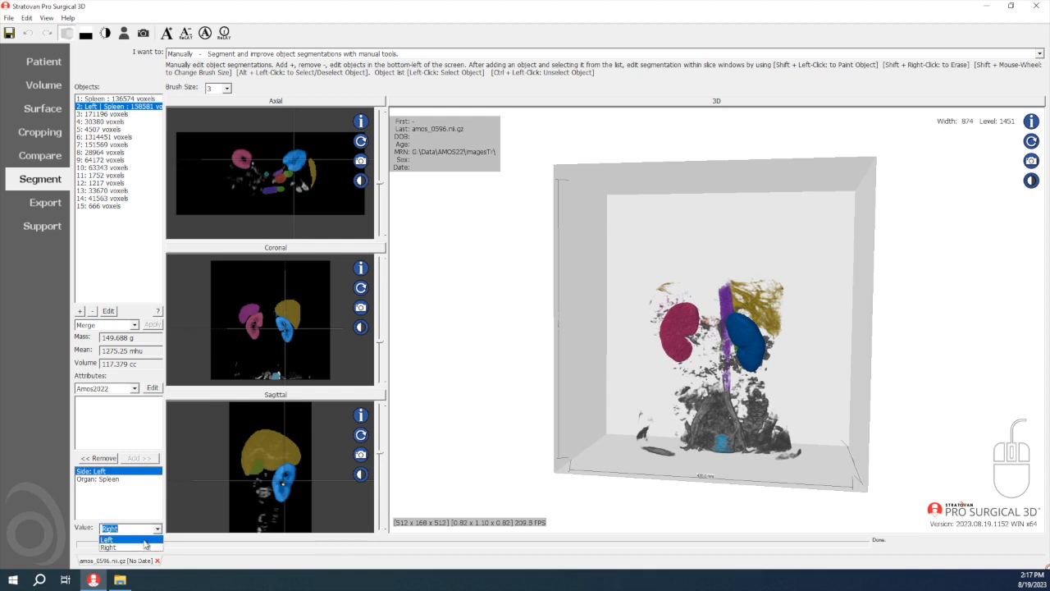
left_click(139, 548)
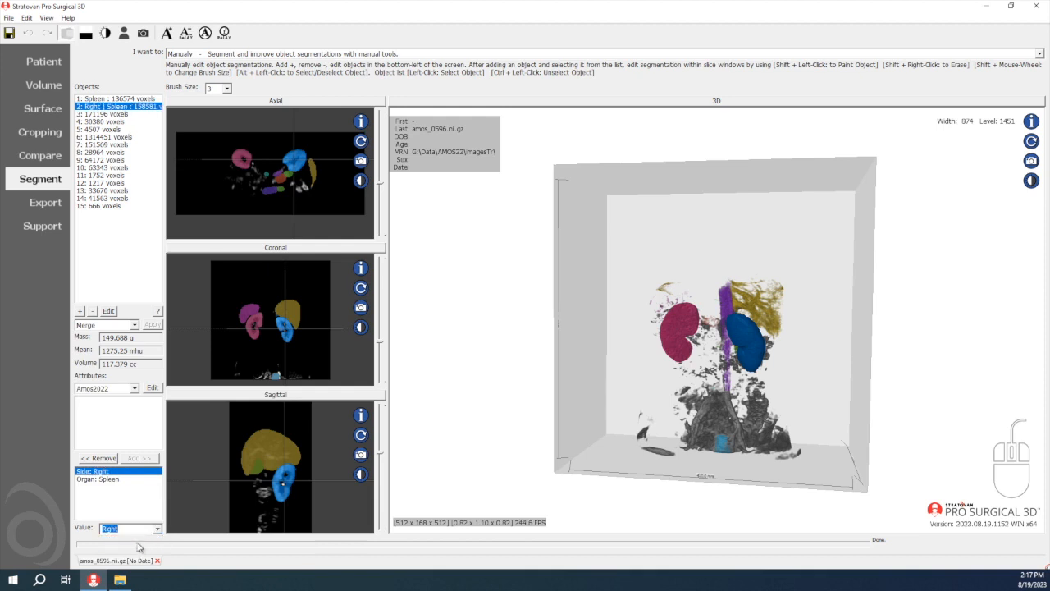
left_click(119, 479)
left_click(157, 529)
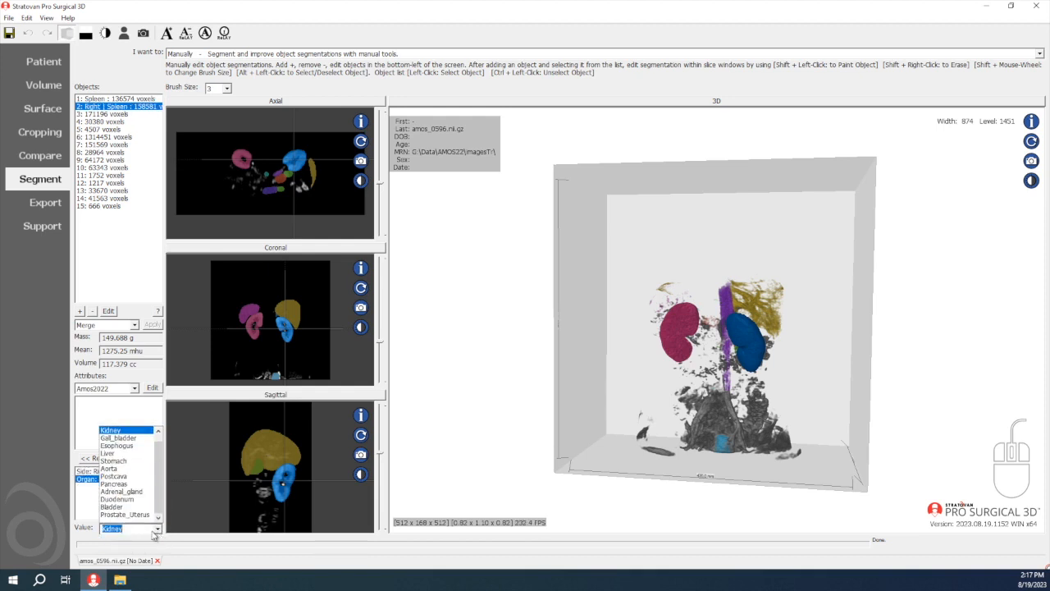
left_click(123, 433)
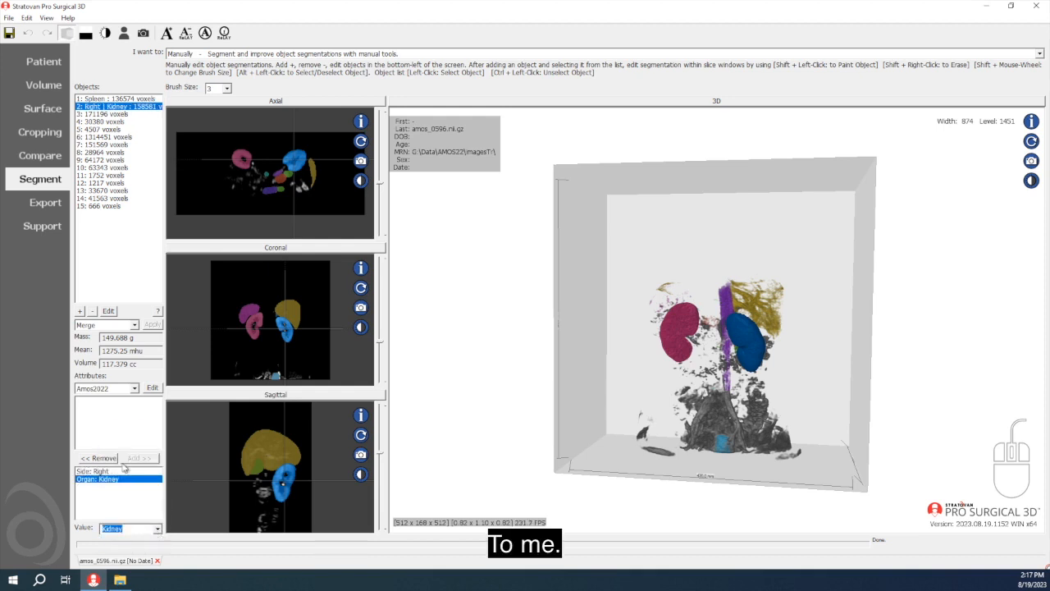
Assign the Organ attribute with the value Gall_bladder to object 3.
left_click(114, 115)
left_click(97, 409)
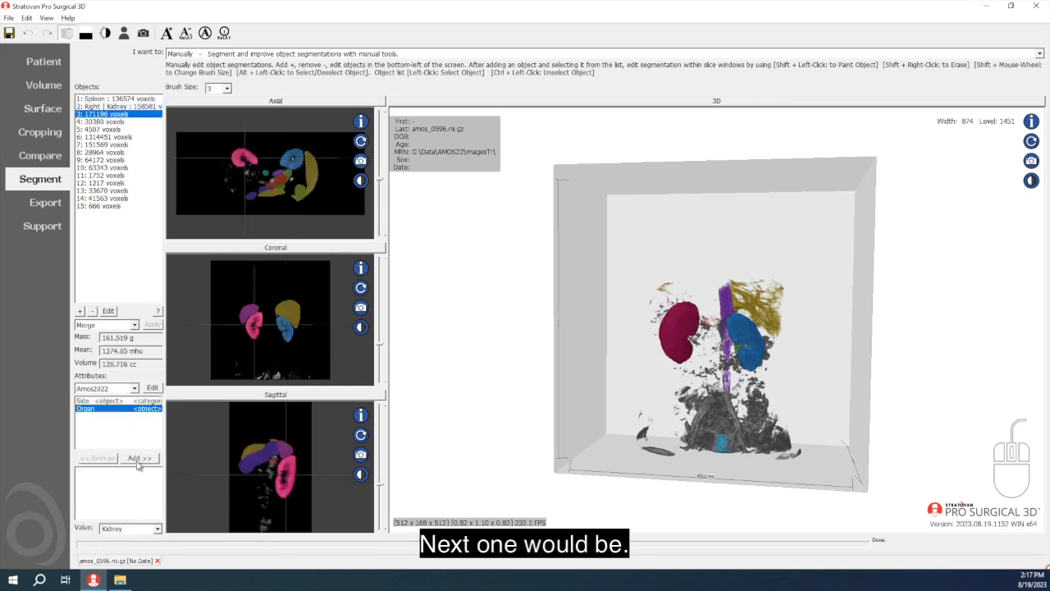
left_click(145, 461)
left_click(157, 529)
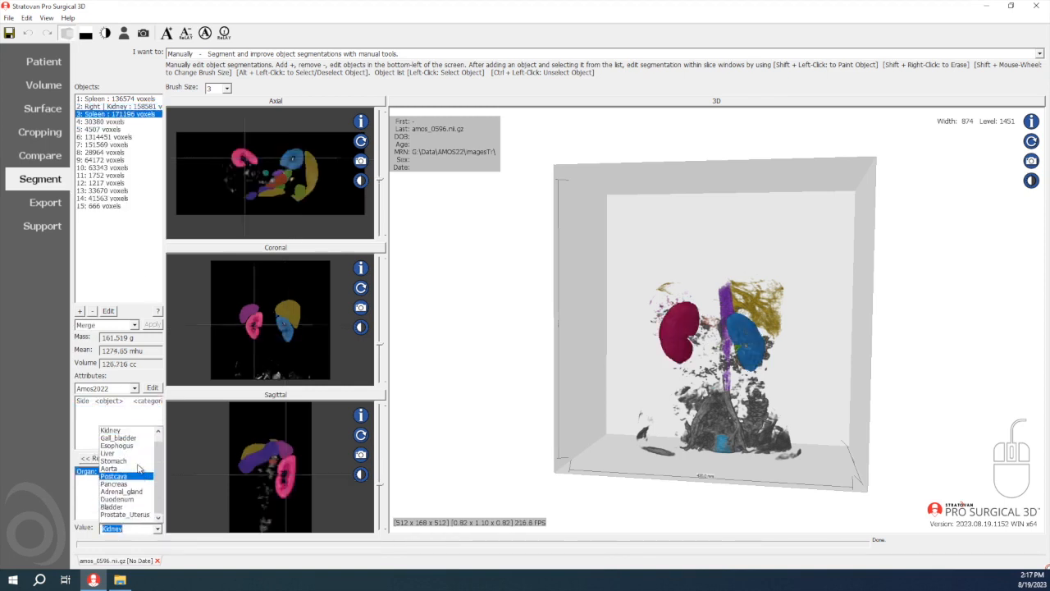
left_click(119, 438)
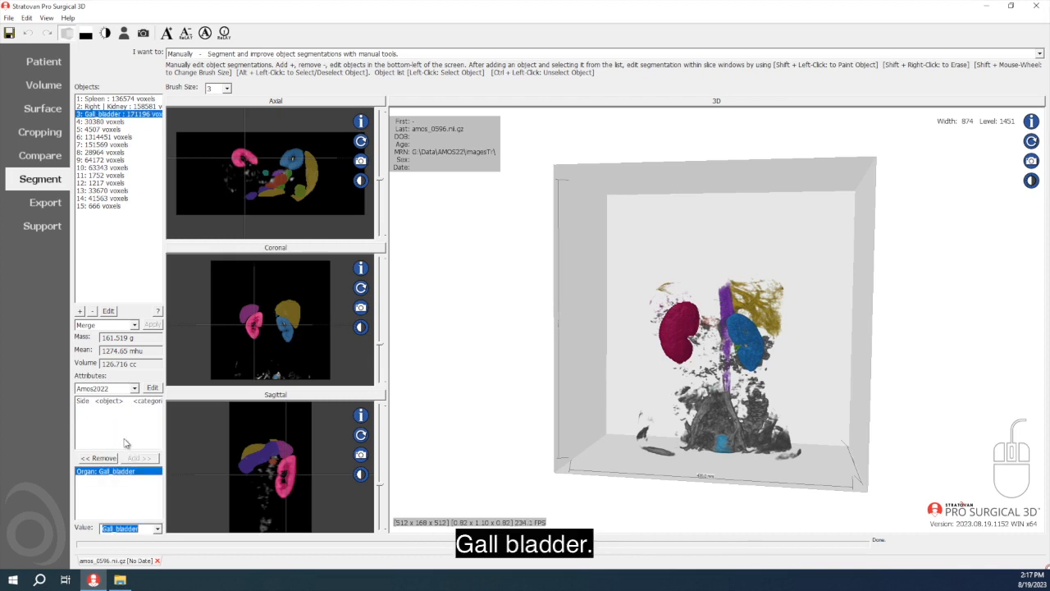
Assign the Organ attribute with the value Esophogus to object 4.
left_click(102, 122)
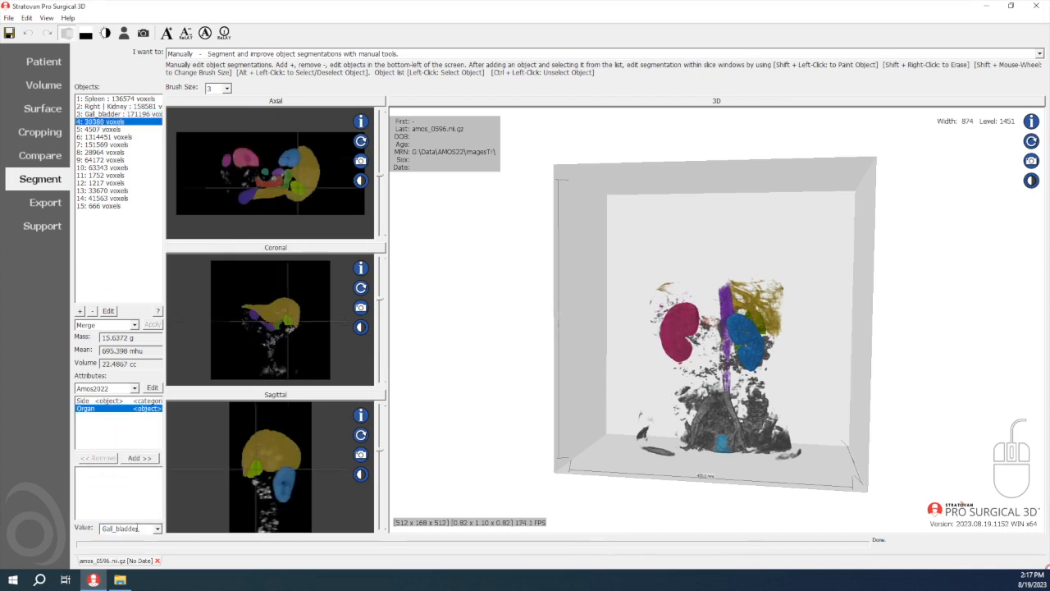
left_click(139, 458)
left_click(156, 528)
left_click(122, 446)
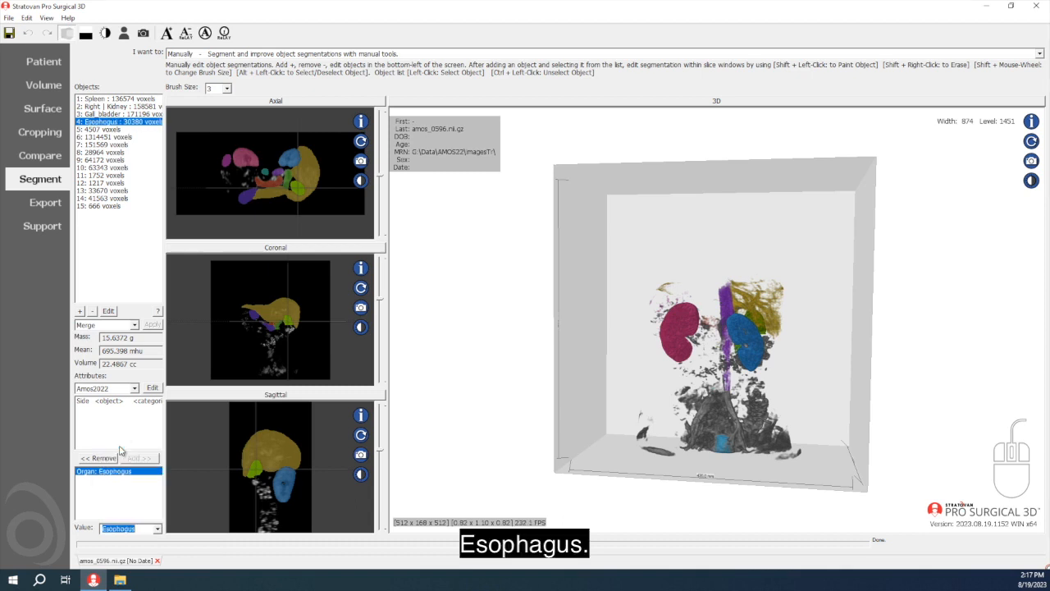
Assign the Organ attribute with the value Liver to object 5.
left_click(98, 129)
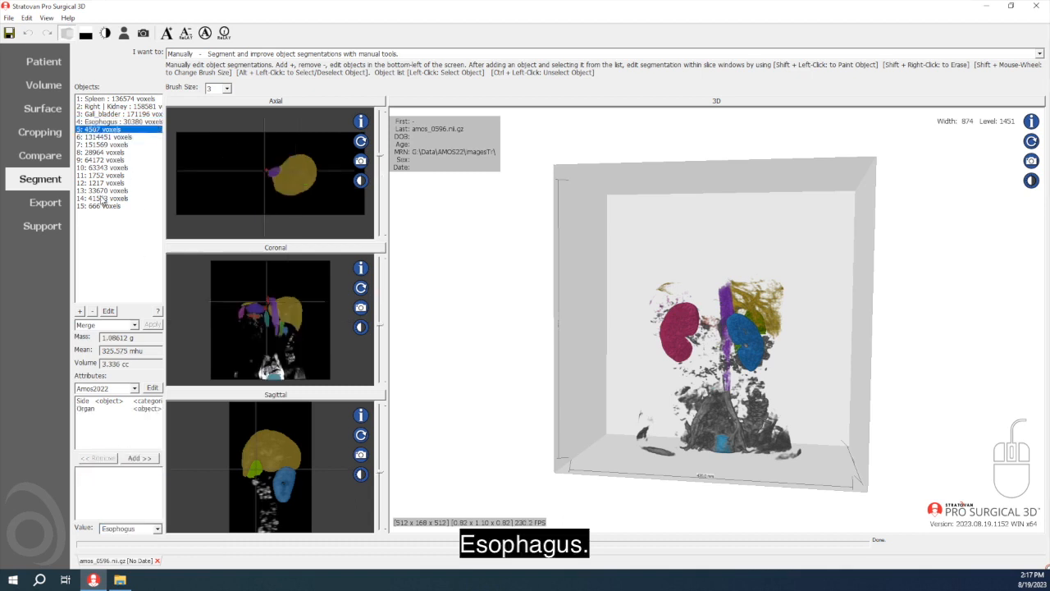
left_click(139, 458)
left_click(156, 529)
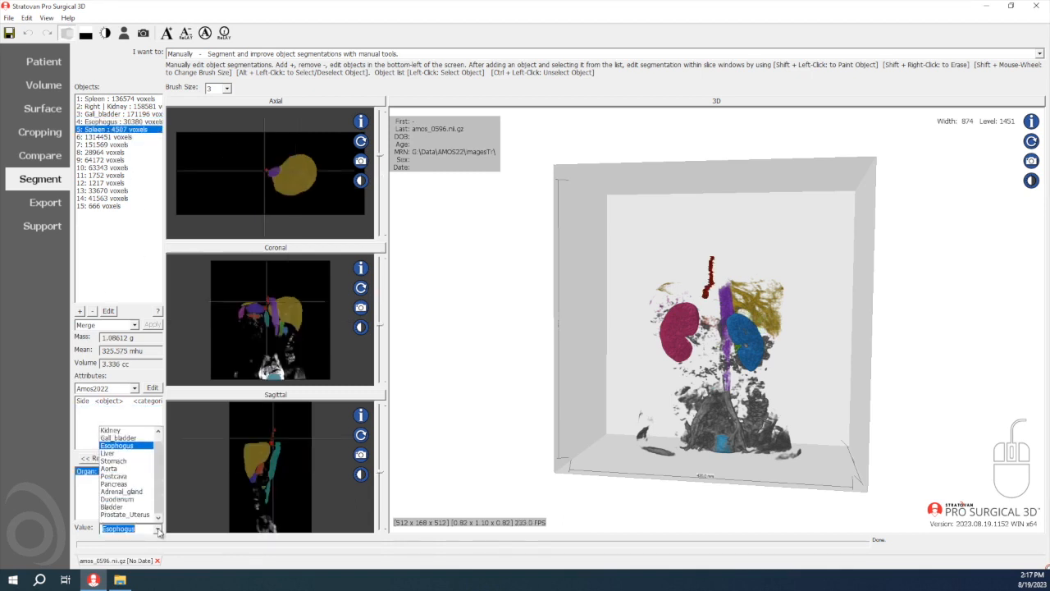
left_click(131, 453)
Assign the Organ attribute with the value Stomach to object 6.
left_click(103, 137)
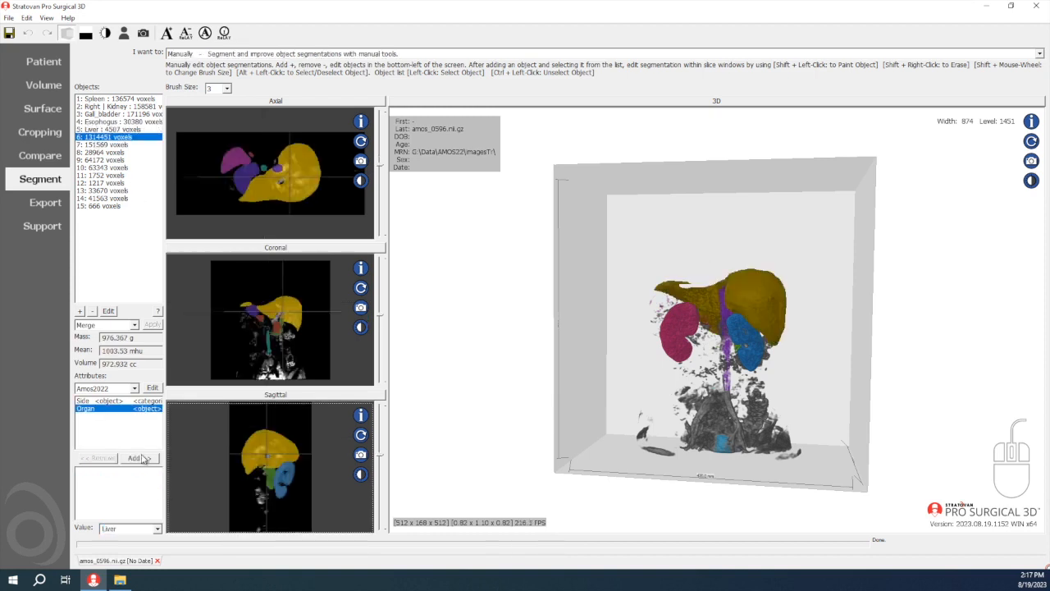
left_click(139, 458)
left_click(158, 529)
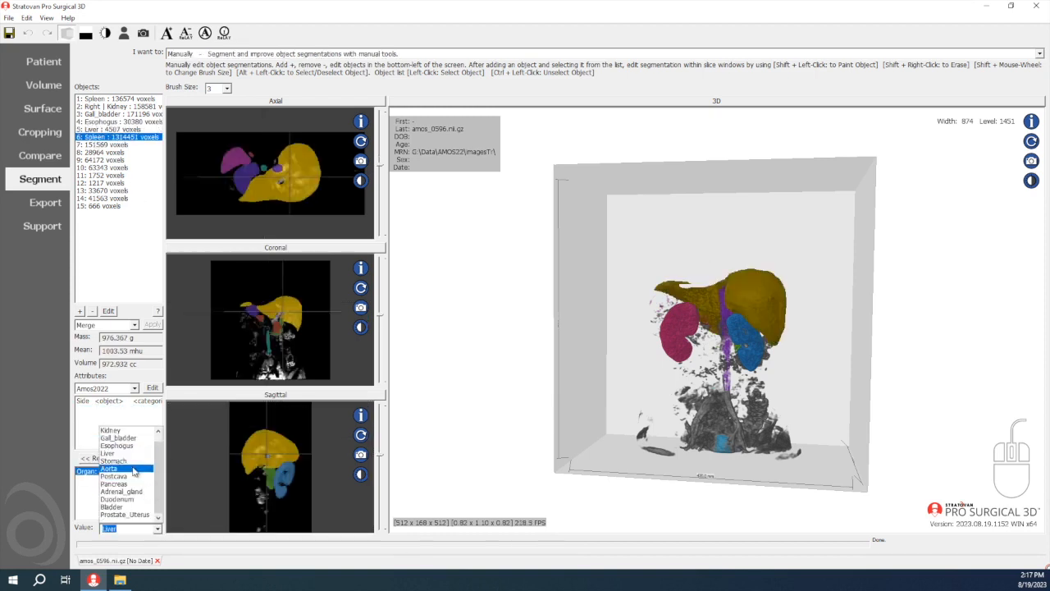
left_click(134, 442)
Assign the Organ attribute with the value Aorta to object 7.
left_click(106, 144)
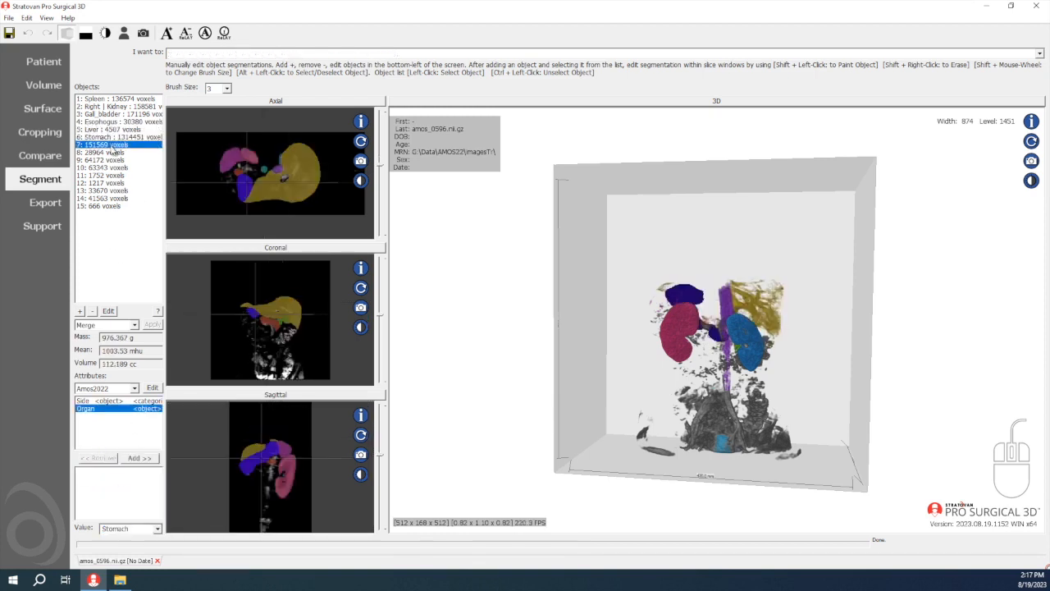
left_click(140, 458)
left_click(157, 529)
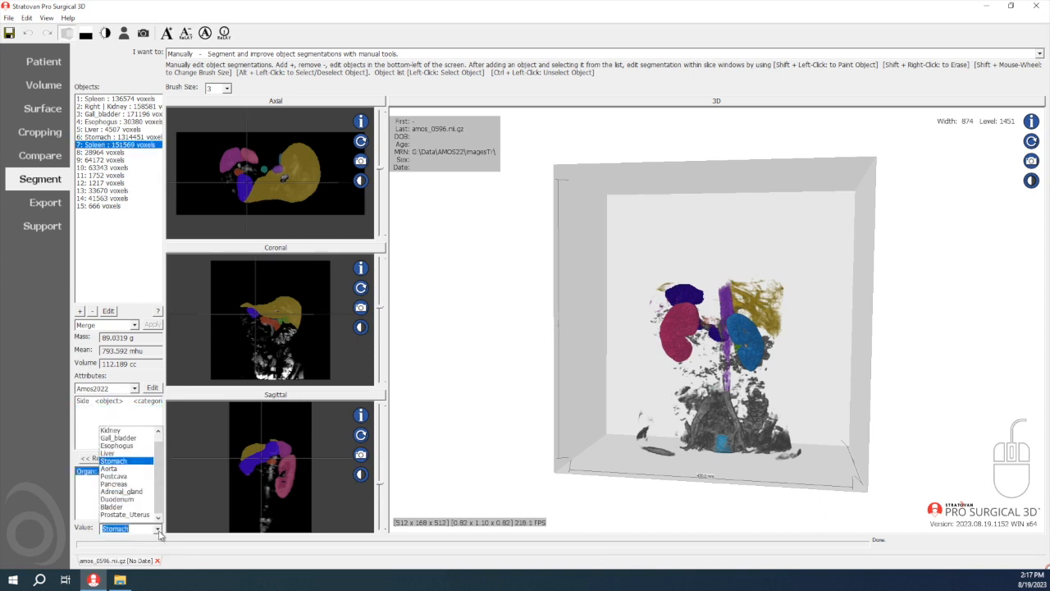
left_click(123, 478)
Assign the Organ attribute with the value Postcava to object 8.
left_click(105, 153)
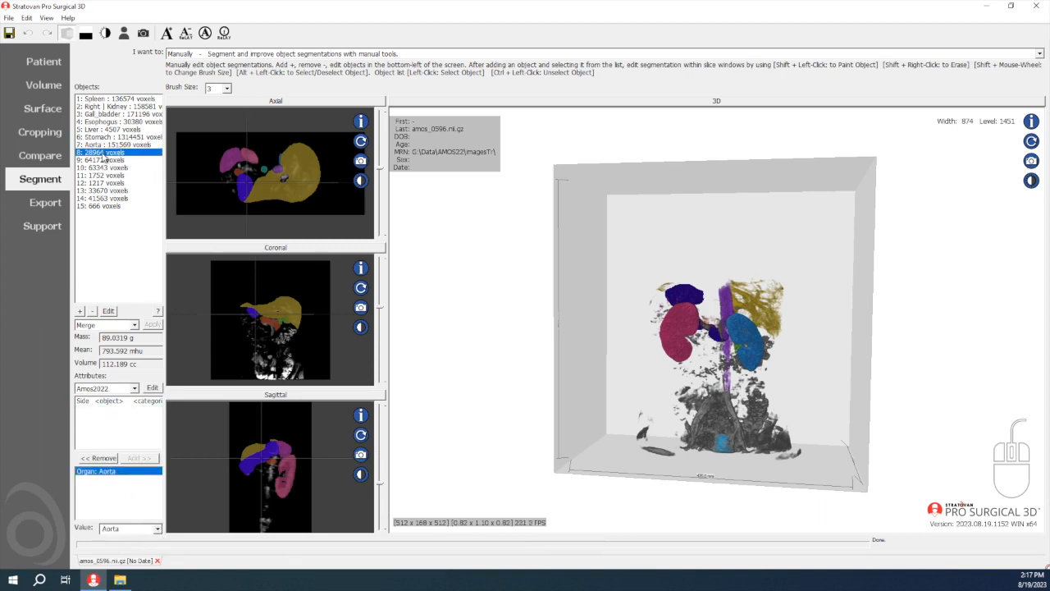
left_click(137, 458)
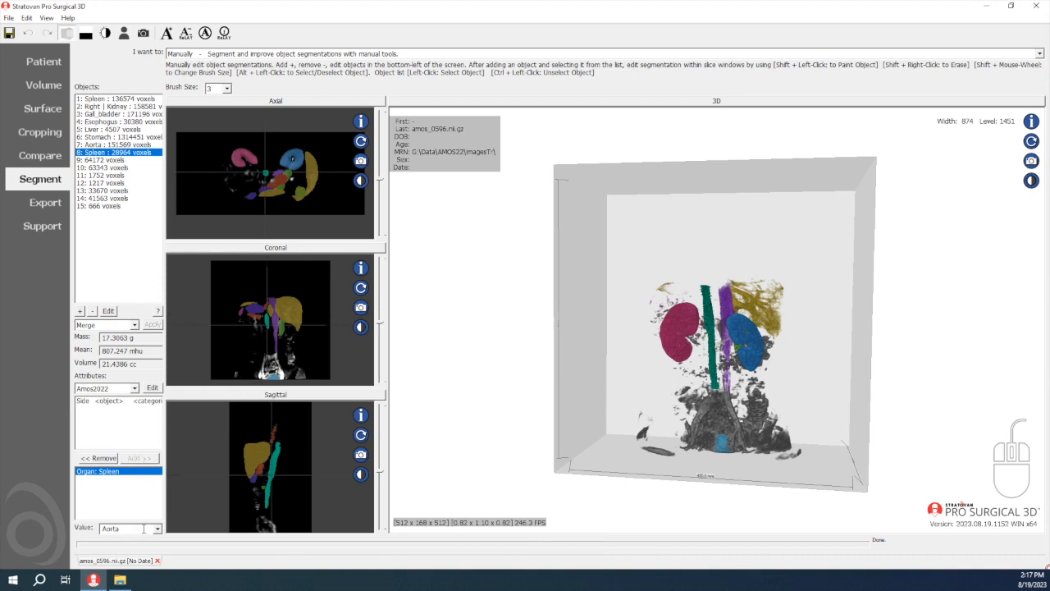
left_click(158, 529)
left_click(123, 485)
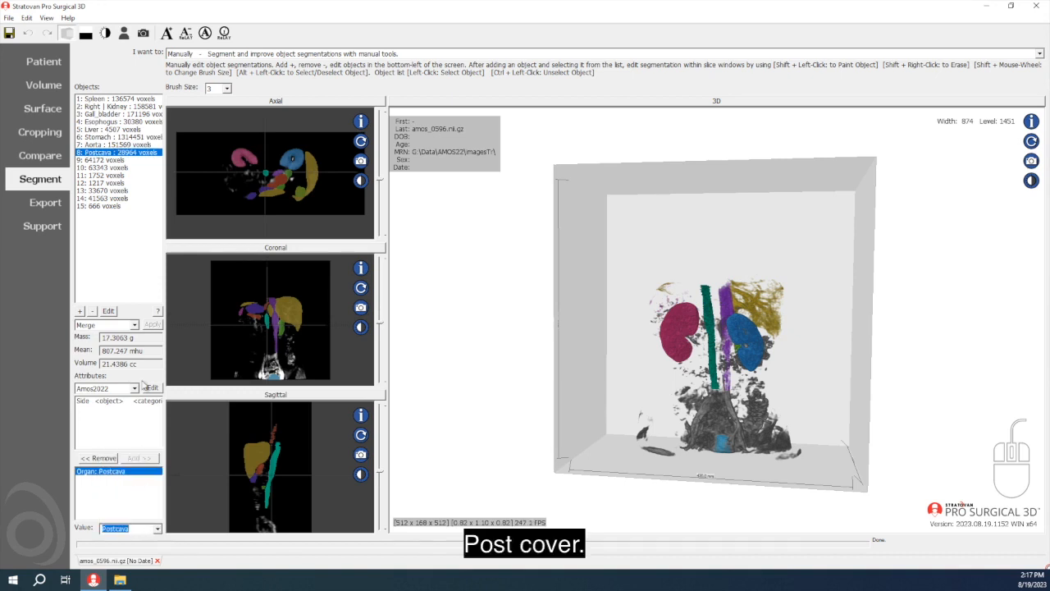
Assign the Organ attribute with the value Pancreas to object 9.
left_click(107, 161)
left_click(137, 458)
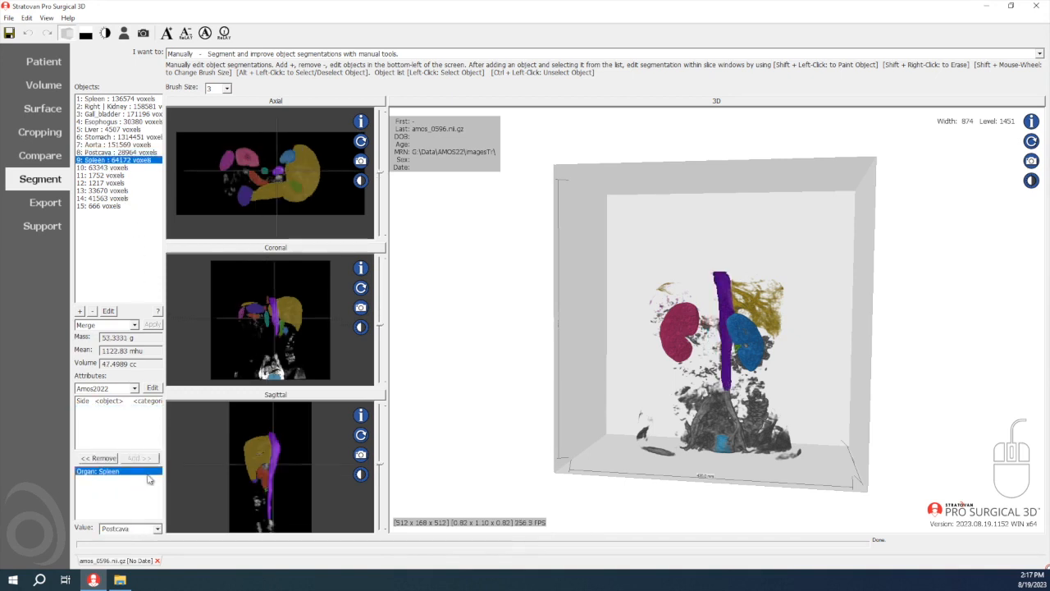
left_click(158, 528)
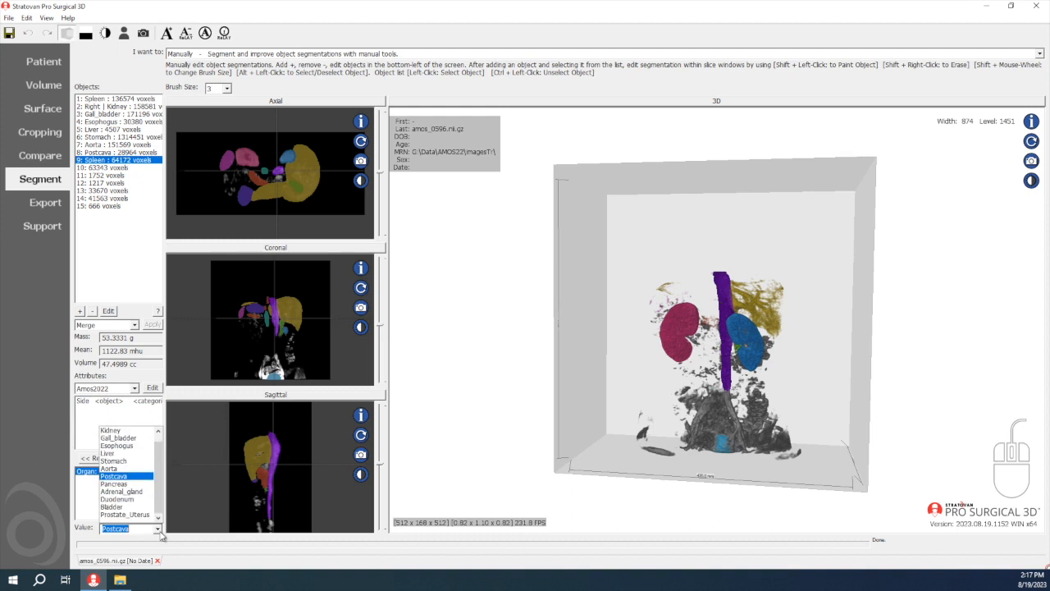
left_click(136, 489)
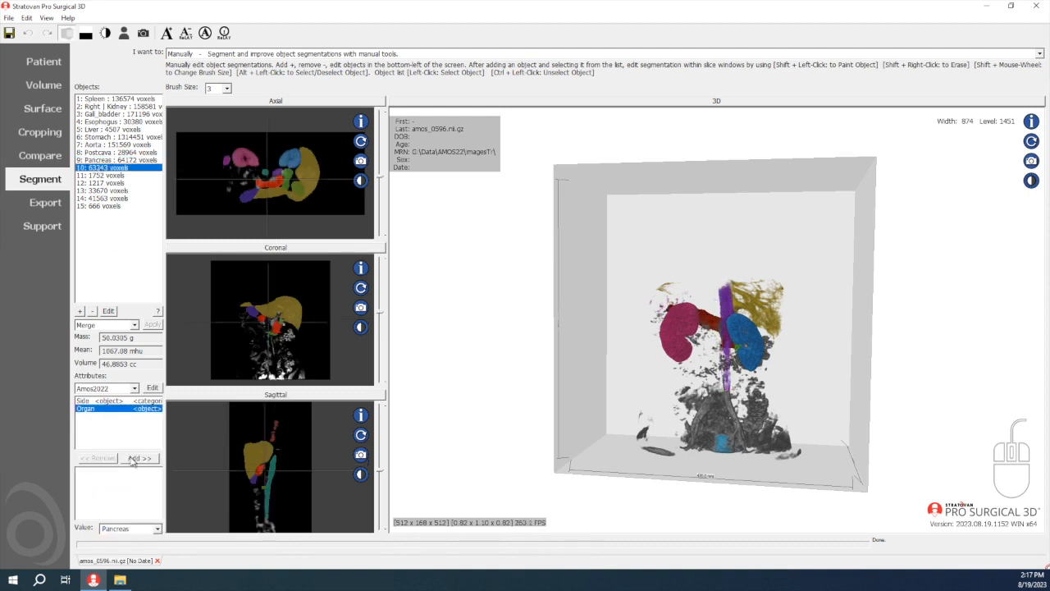
Label object 10 with the Organ value Adrenal_gland and the Side value Right.
left_click(158, 528)
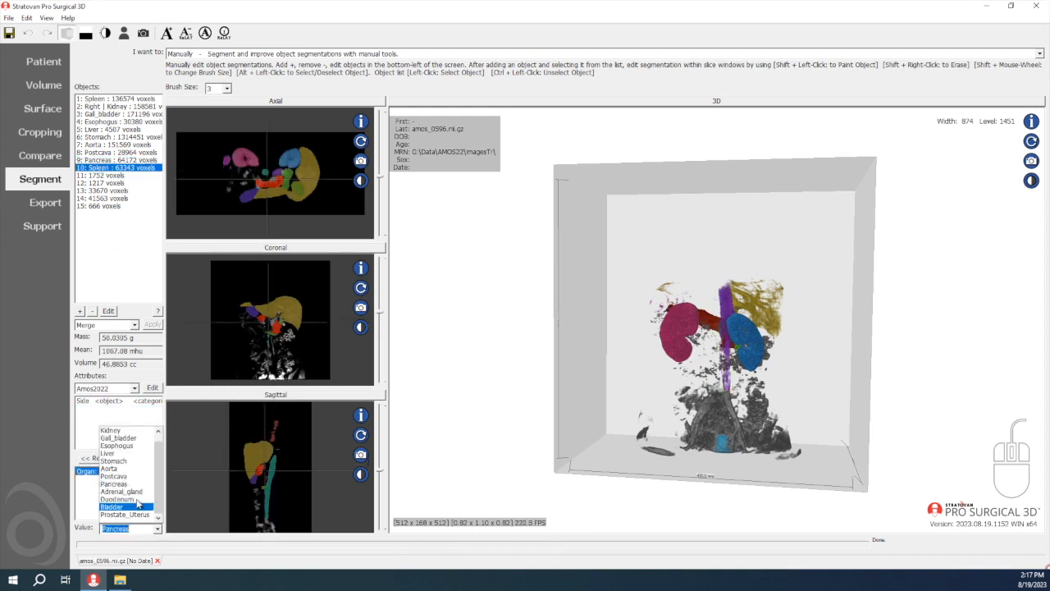
left_click(133, 499)
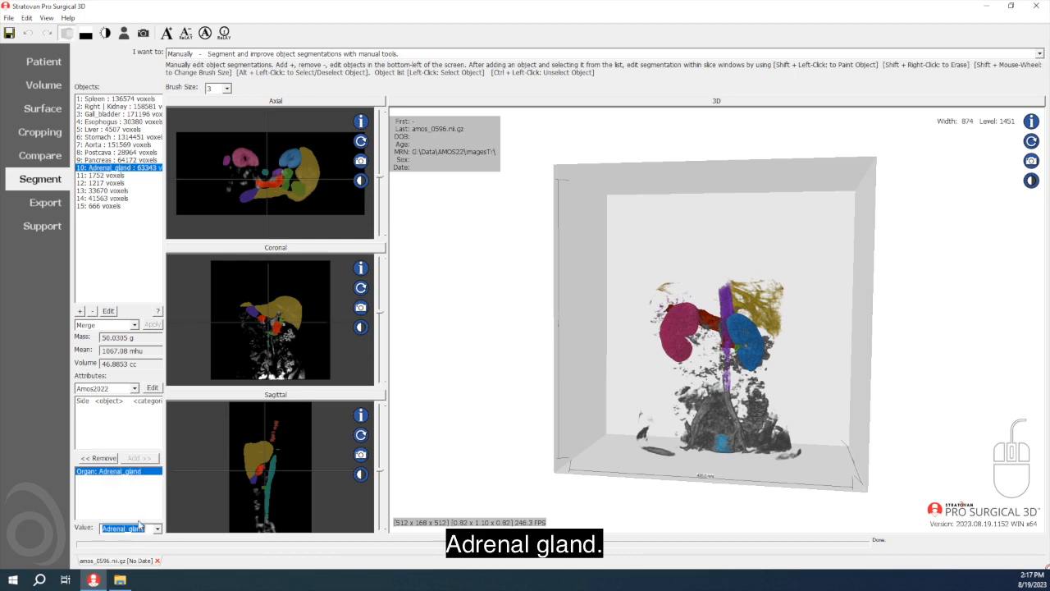
left_click(99, 402)
left_click(140, 458)
left_click(158, 529)
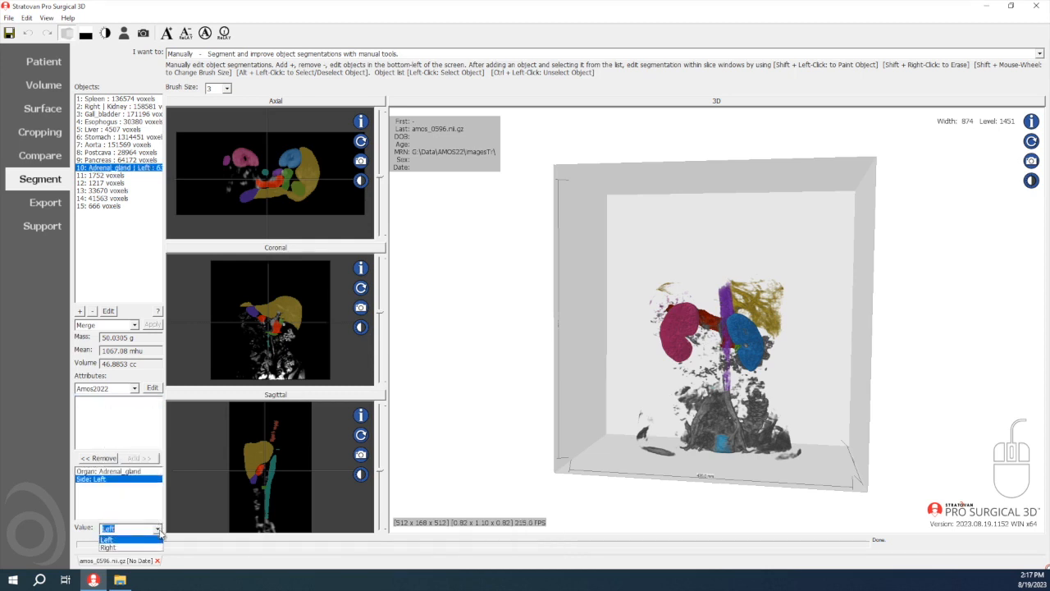
left_click(150, 547)
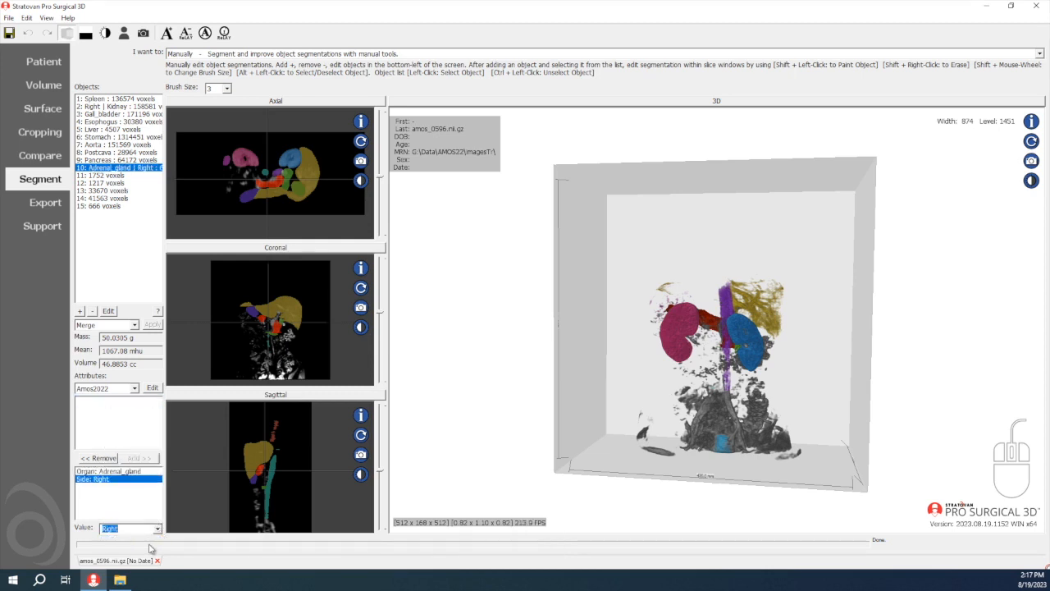
Label object 11 with the Side value Left and the Organ value Adrenal_gland.
left_click(102, 175)
left_click(134, 409)
left_click(141, 460)
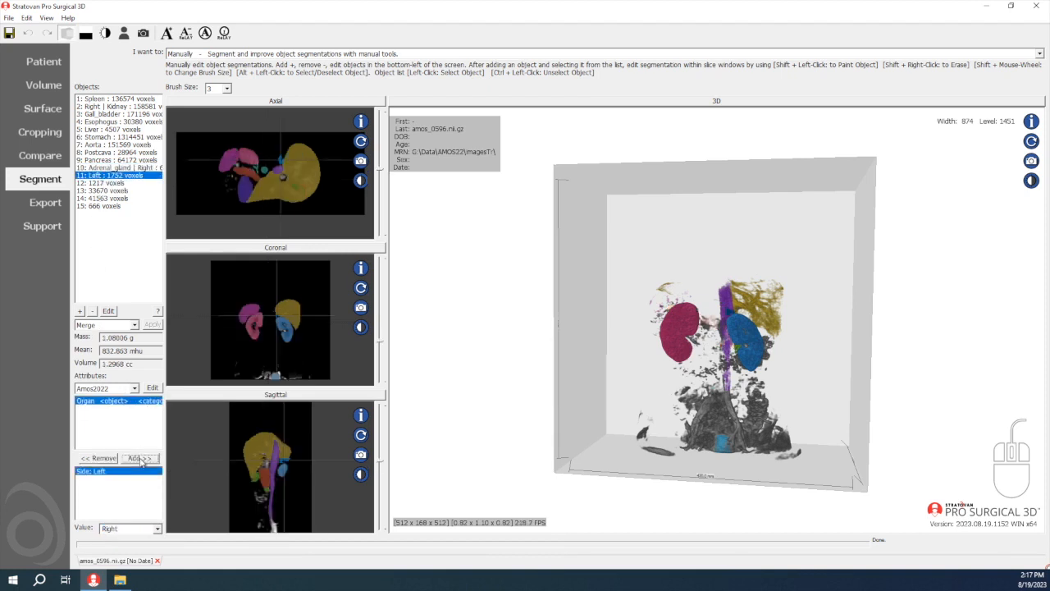
left_click(143, 459)
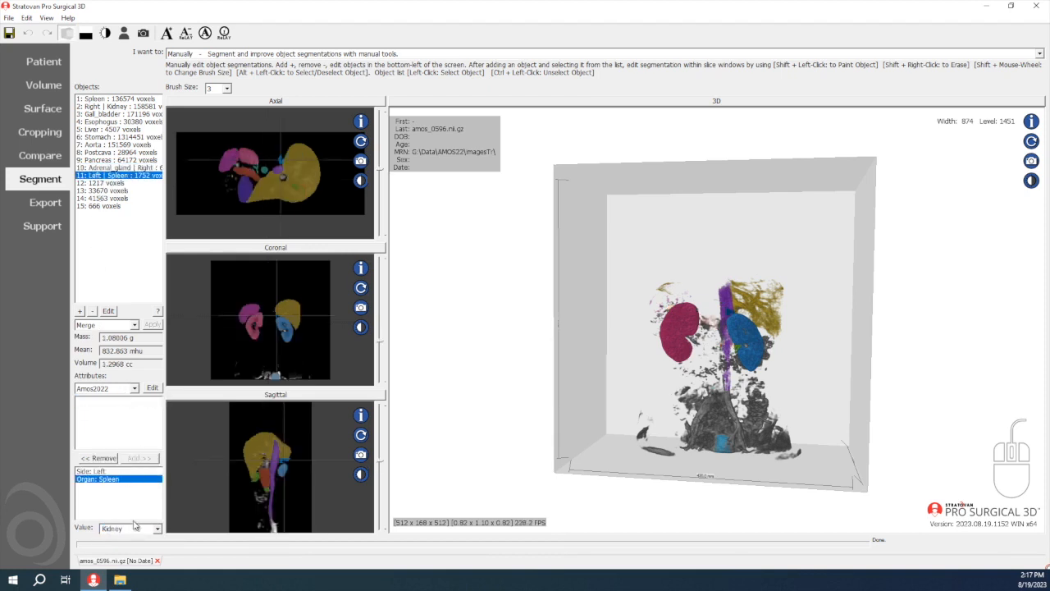
left_click(156, 528)
left_click(117, 486)
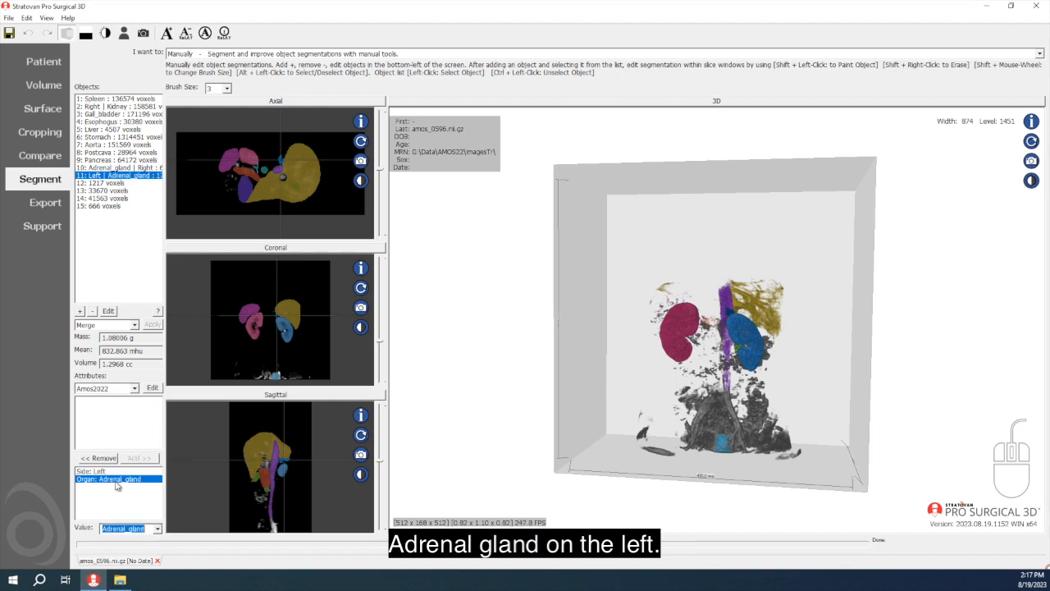
left_click(102, 472)
Add the Organ attribute to object 12 and try to choose its value.
left_click(107, 183)
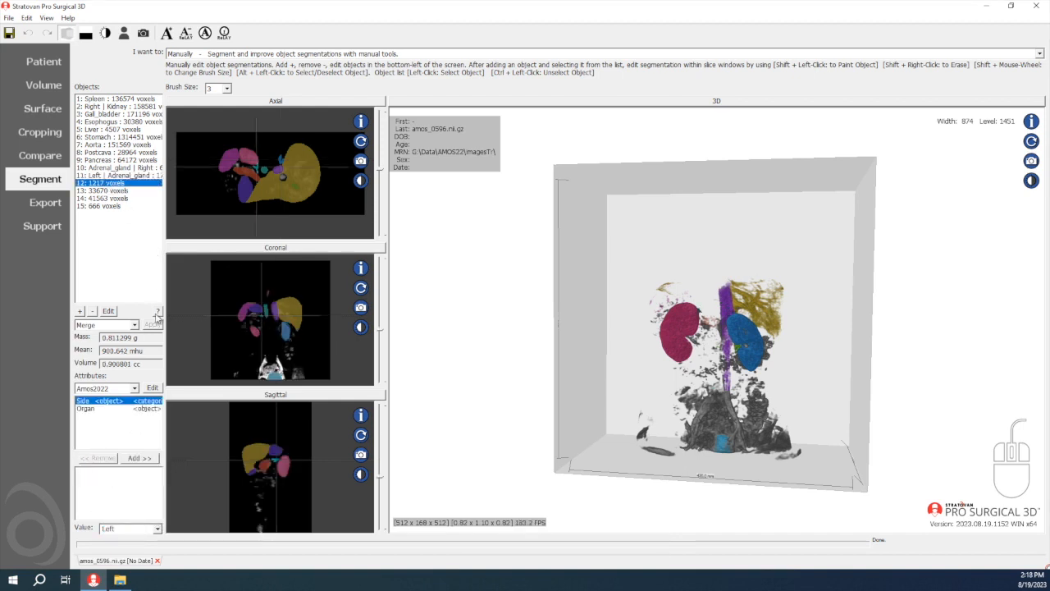
left_click(105, 409)
left_click(142, 460)
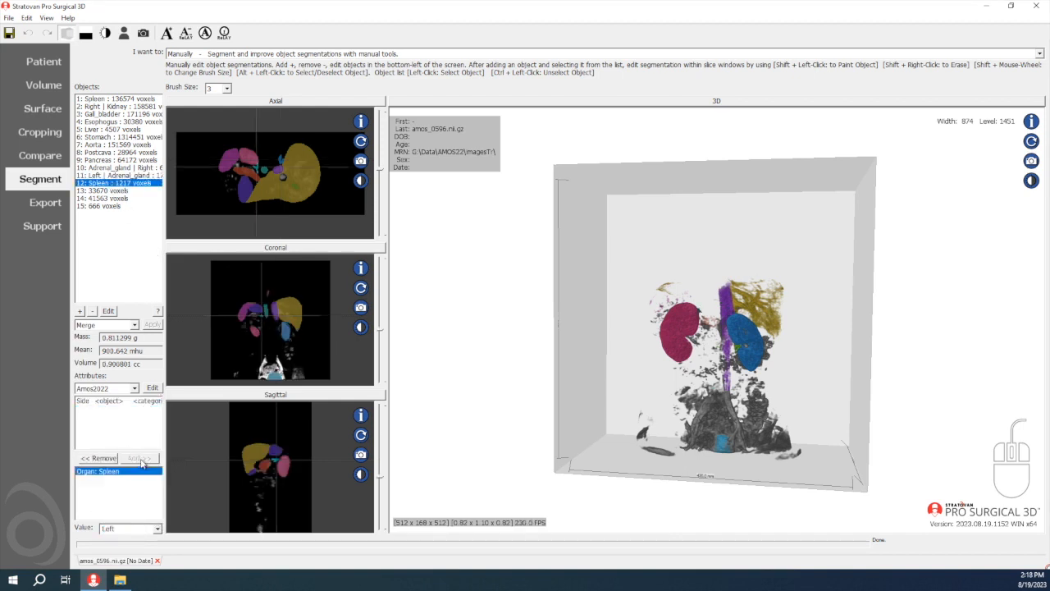
left_click(158, 529)
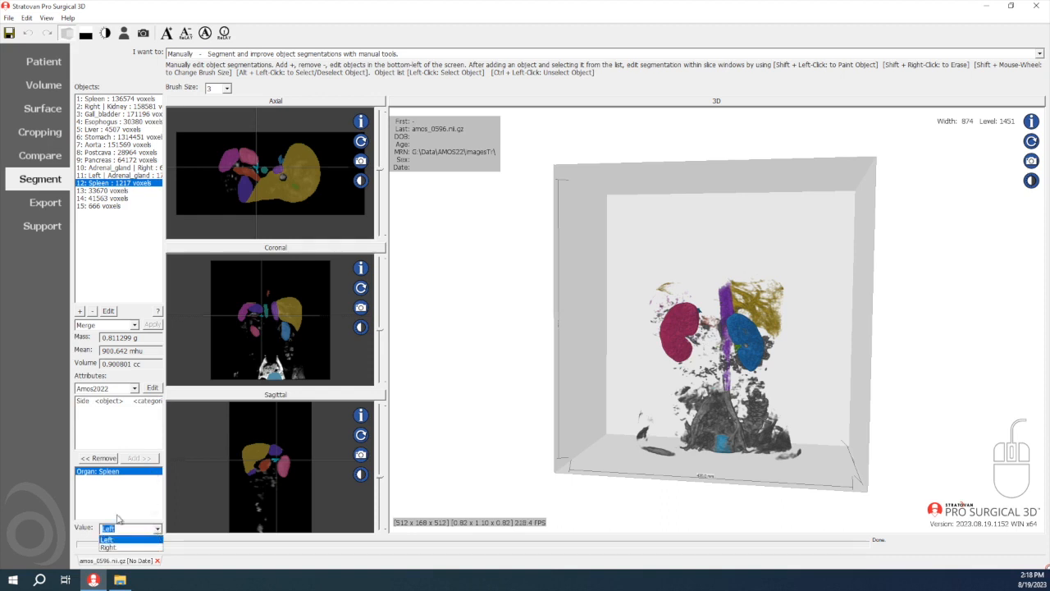
left_click(90, 539)
Remove the Organ attribute from object 12 and add it again.
left_click(93, 405)
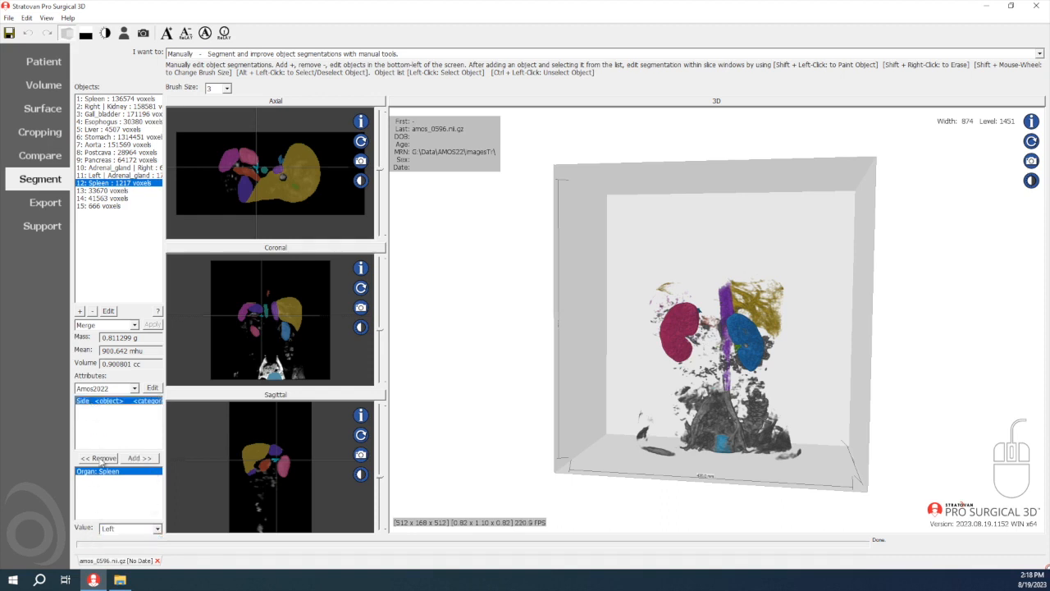
left_click(106, 459)
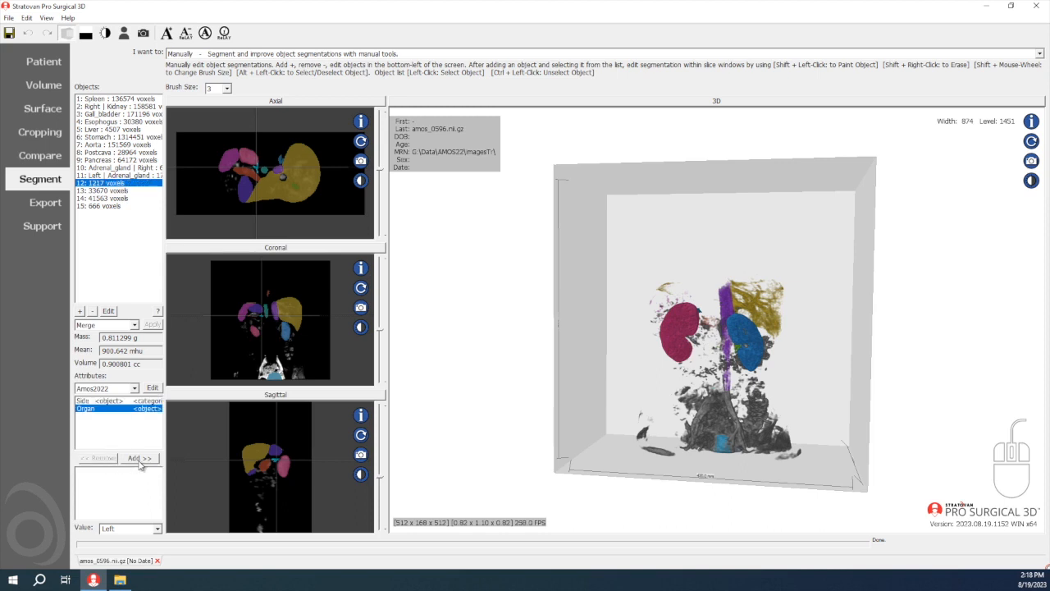
left_click(139, 461)
Switch among objects 11, 12 and 13 to refresh the attribute values, ending on object 12.
left_click(102, 191)
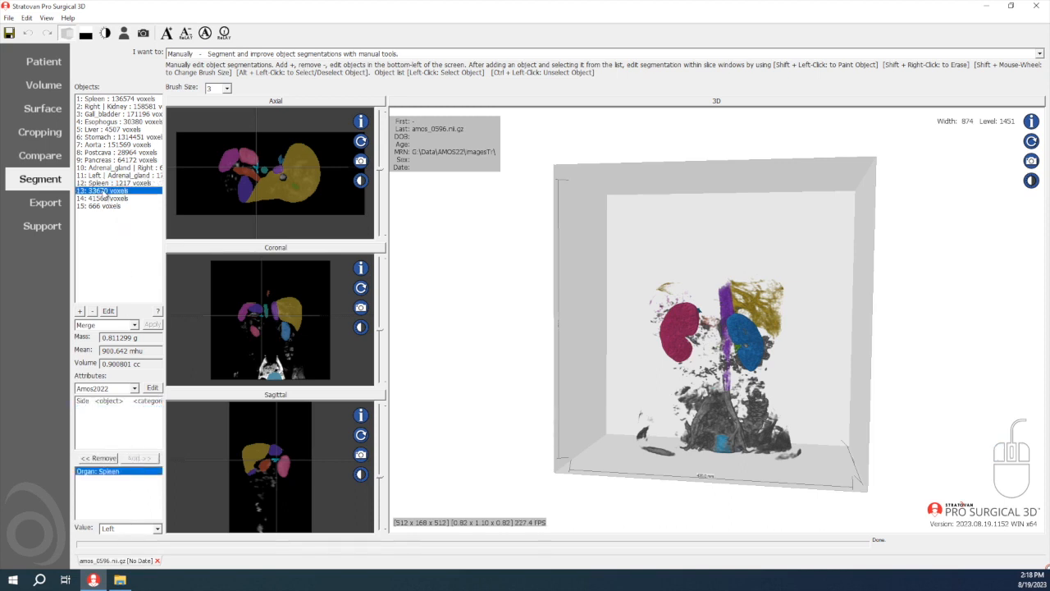
left_click(102, 185)
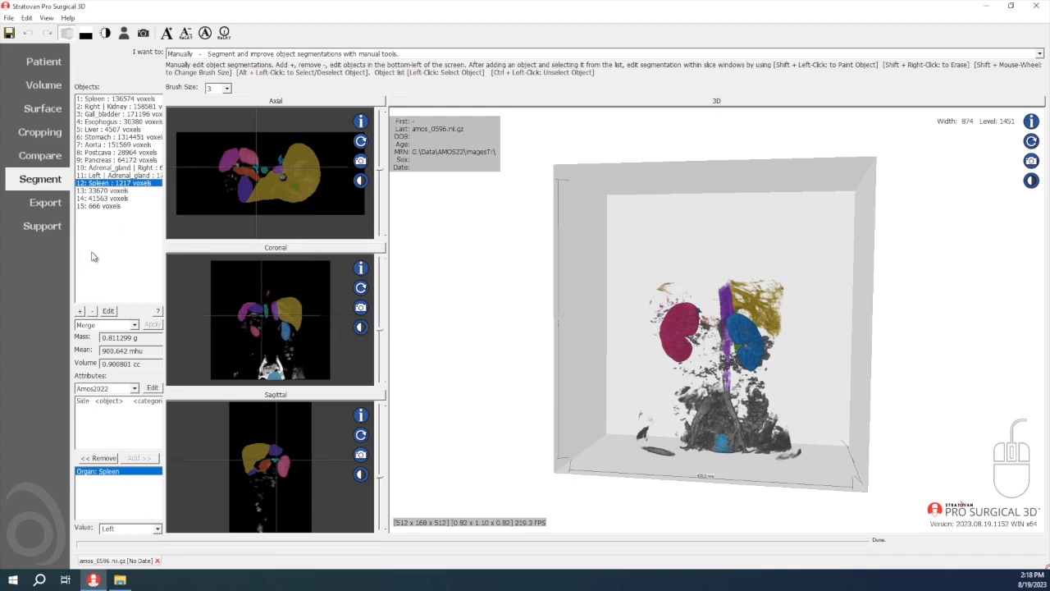
left_click(114, 176)
left_click(112, 190)
left_click(112, 183)
Review the Amos2022 attribute database without saving changes, and recheck the value choices for object 12's Organ attribute.
left_click(154, 389)
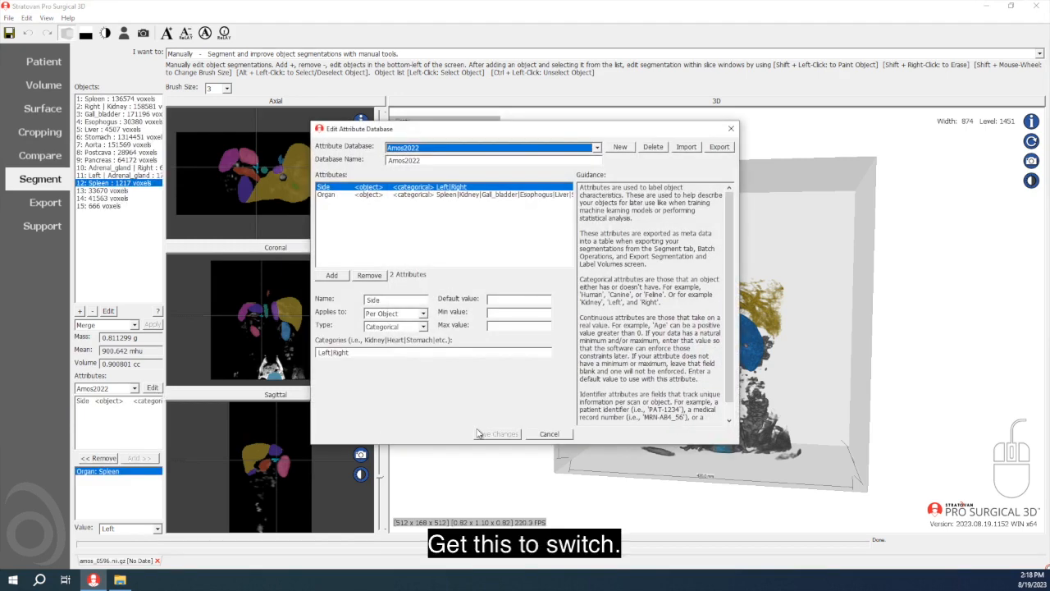
left_click(548, 435)
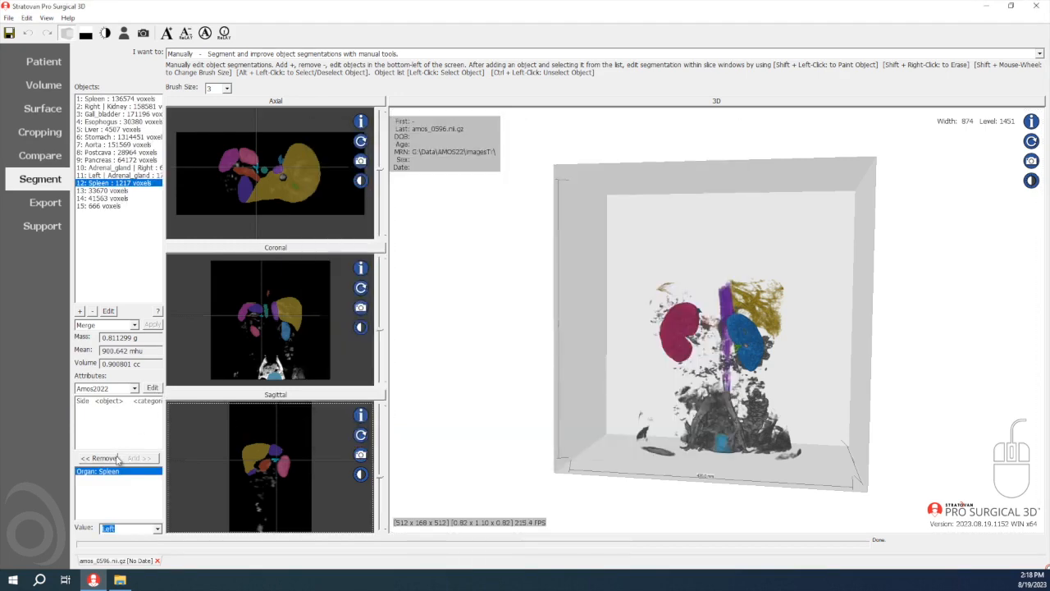
left_click(159, 529)
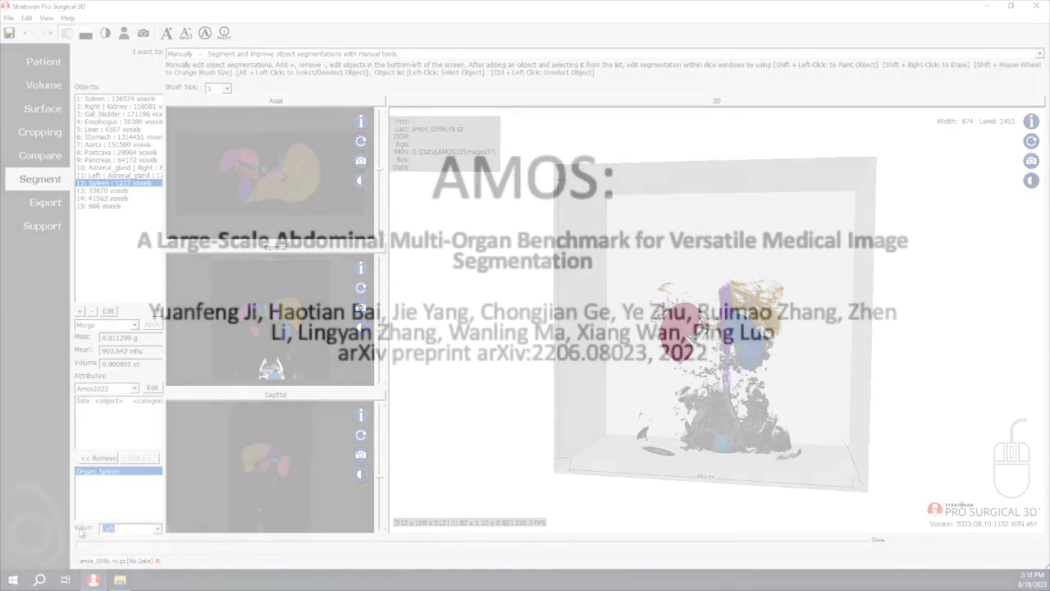